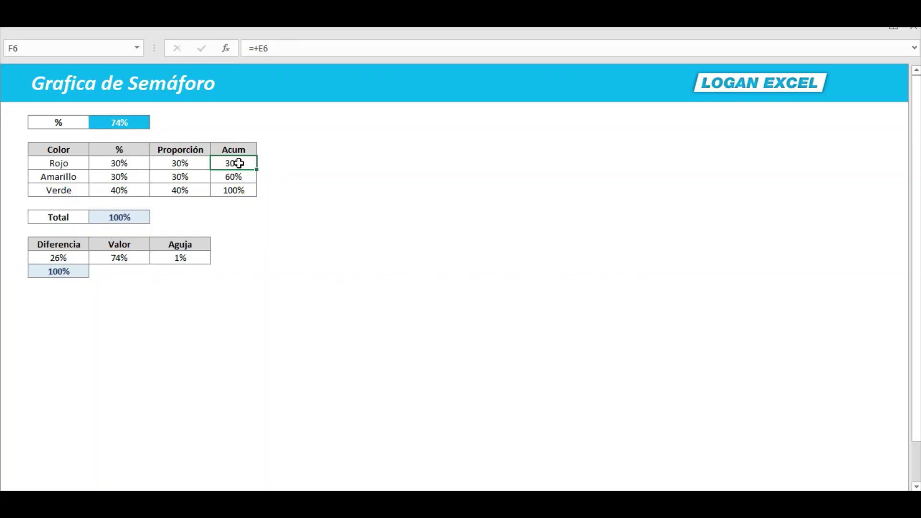
- Recalculate the random percentage with F9 several times while checking the Diferencia and Valor cells
{"action": "key", "text": "F9"}
{"action": "left_click", "coordinate": [126, 259]}
{"action": "key", "text": "F9"}
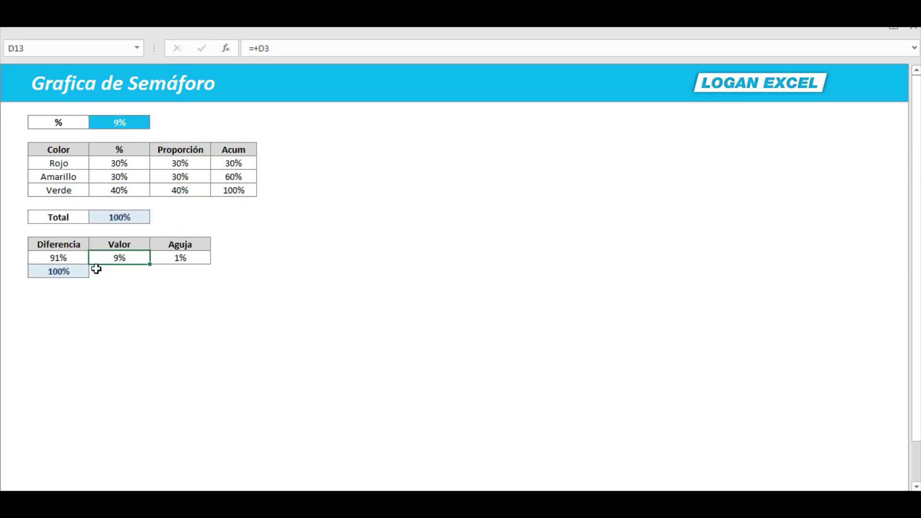
{"action": "left_click_drag", "start_coordinate": [62, 257], "coordinate": [108, 254]}
{"action": "key", "text": "F9"}
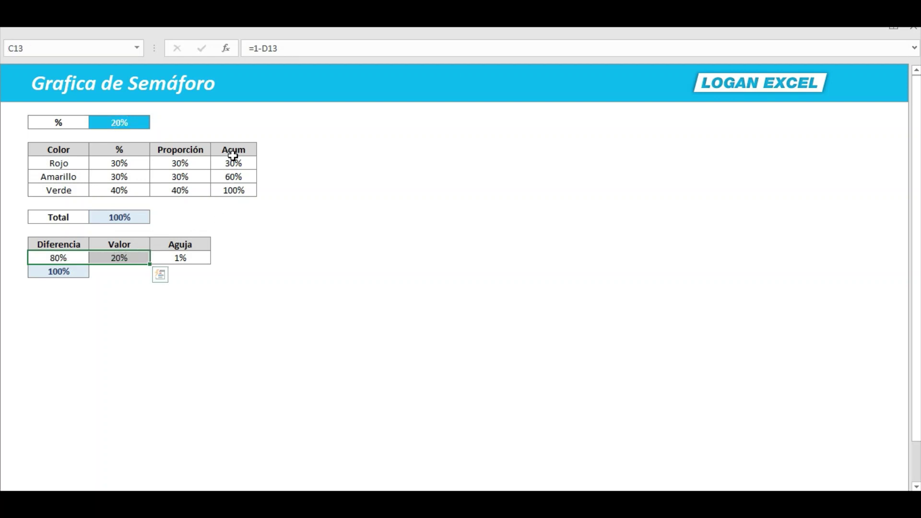
{"action": "left_click", "coordinate": [234, 150]}
{"action": "key", "text": "F9"}
{"action": "left_click", "coordinate": [286, 153]}
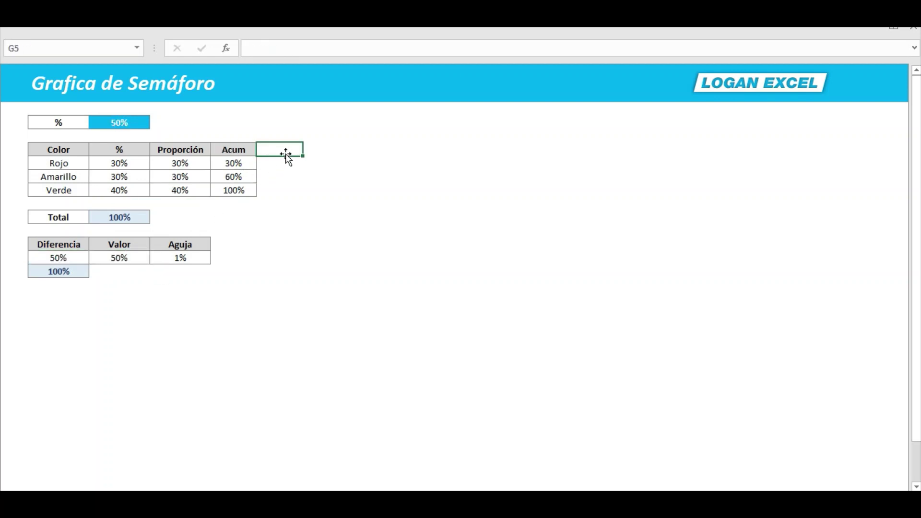
- Nudge the traffic-light chart slightly right and down, then recalculate repeatedly to watch the needle
{"action": "left_click", "coordinate": [204, 135]}
{"action": "left_click_drag", "start_coordinate": [319, 120], "coordinate": [321, 132]}
{"action": "left_click", "coordinate": [299, 112]}
{"action": "key", "text": "F9"}
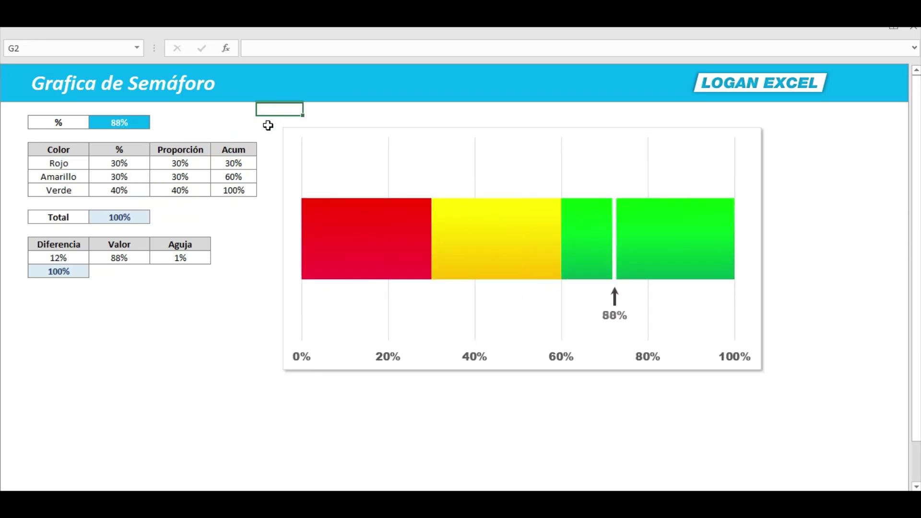
{"action": "key", "text": "F9"}
{"action": "key", "text": "F9"}
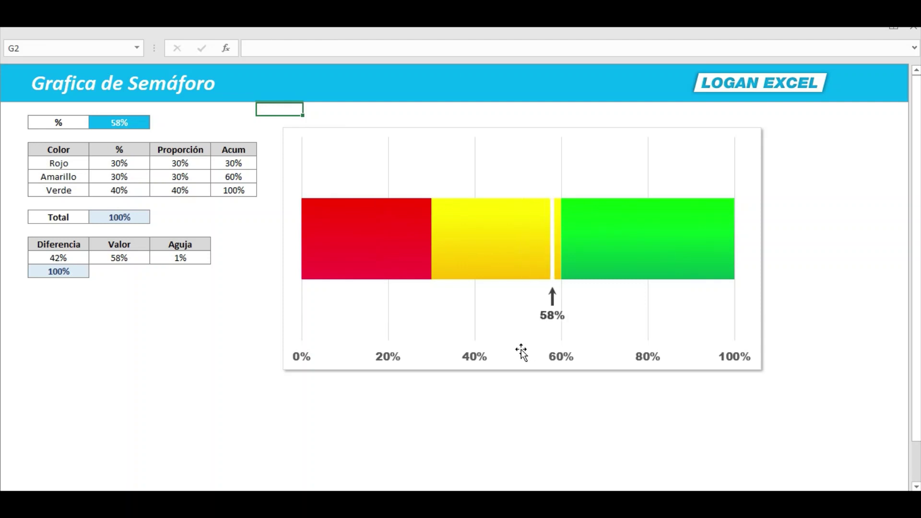
{"action": "key", "text": "F9"}
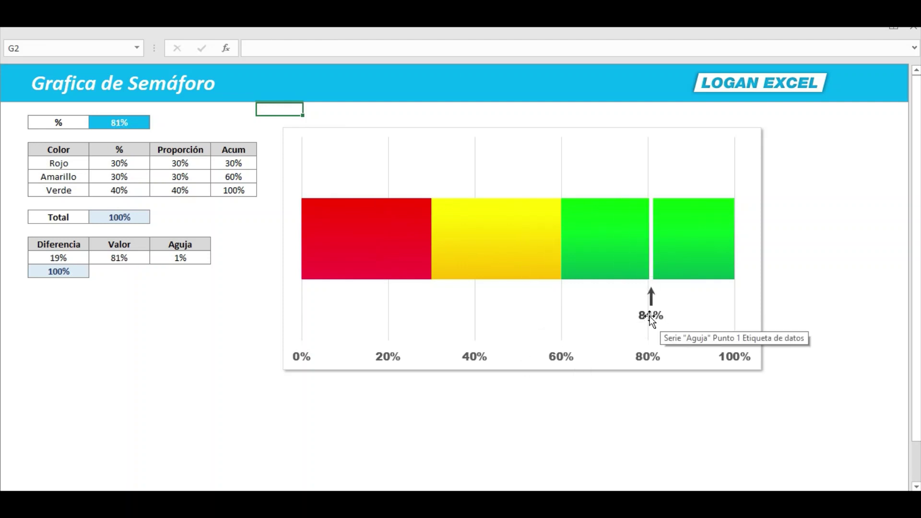
{"action": "key", "text": "F9"}
{"action": "key", "text": "F9"}
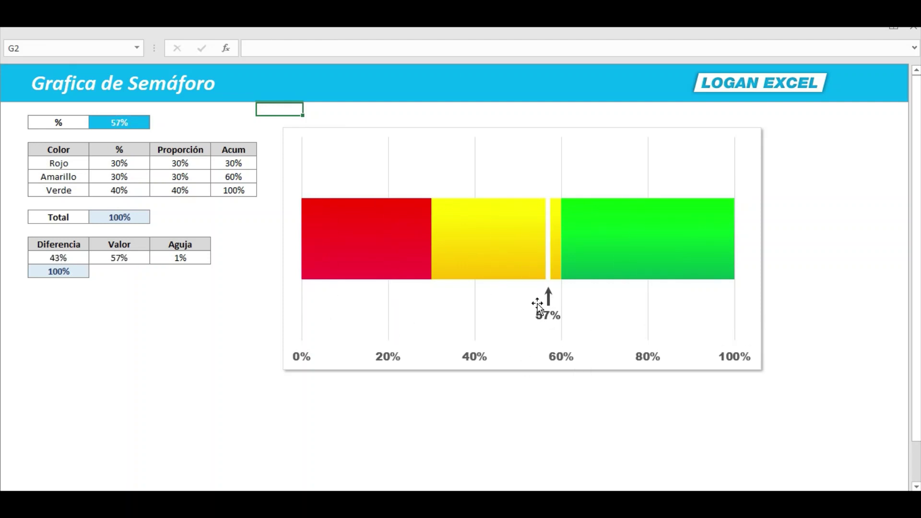
{"action": "key", "text": "F9"}
{"action": "key", "text": "F9"}
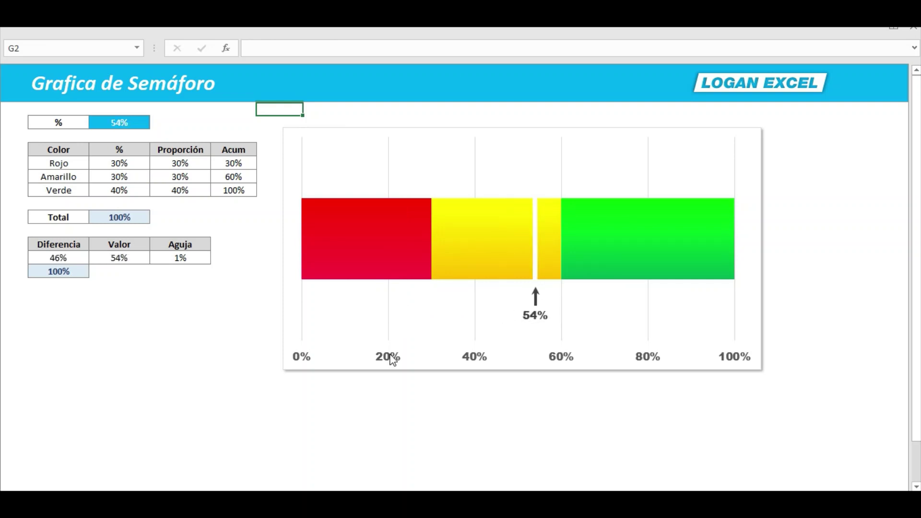
{"action": "key", "text": "F9"}
{"action": "key", "text": "F9"}
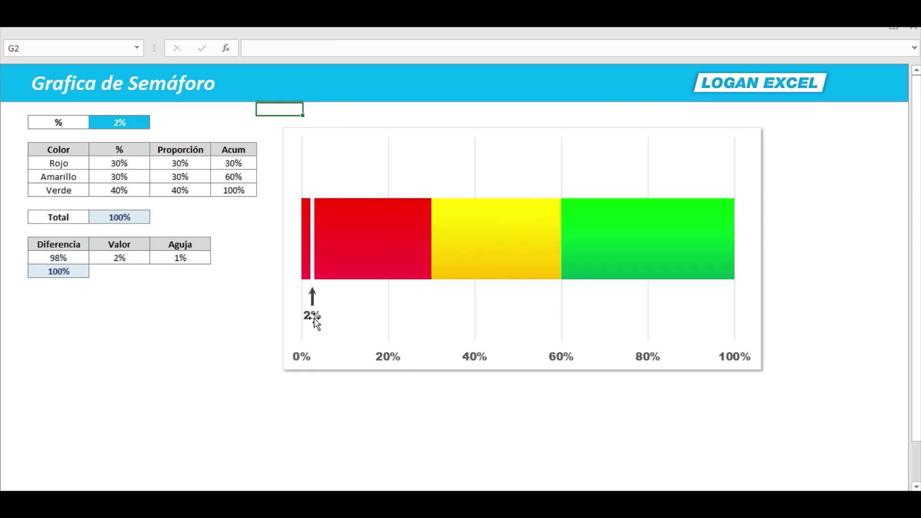
{"action": "key", "text": "F9"}
{"action": "key", "text": "F9"}
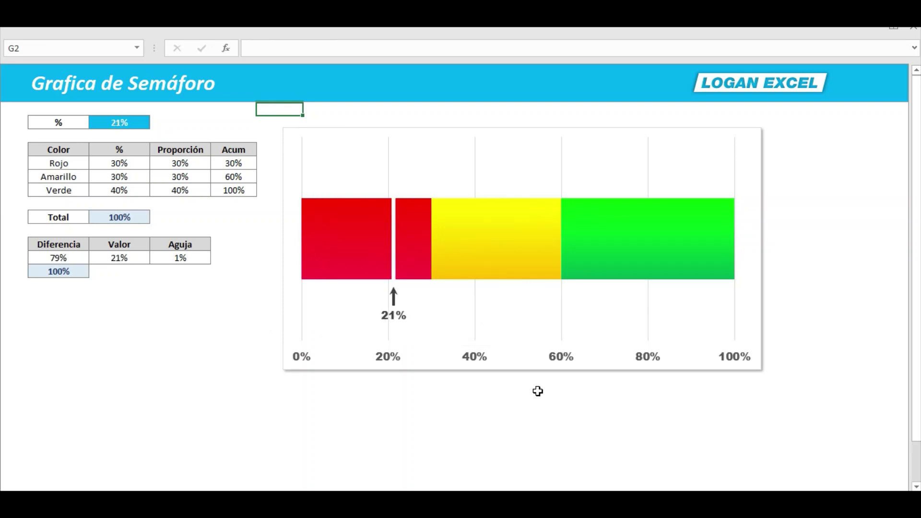
{"action": "key", "text": "F9"}
{"action": "key", "text": "F9"}
{"action": "key", "text": "F9"}
{"action": "key", "text": "F9"}
- Enlarge the chart toward the lower right, then recalculate twice to check the needle
{"action": "left_click", "coordinate": [697, 331]}
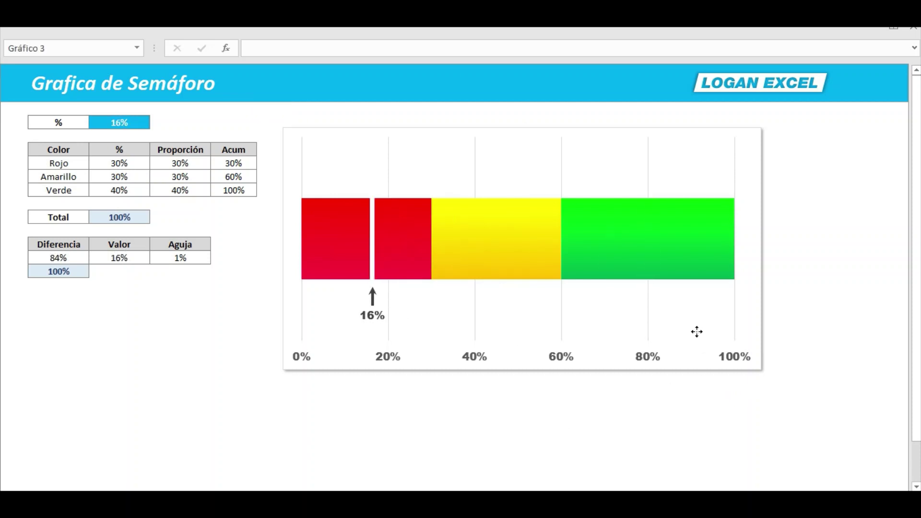
{"action": "left_click_drag", "start_coordinate": [760, 369], "coordinate": [861, 427]}
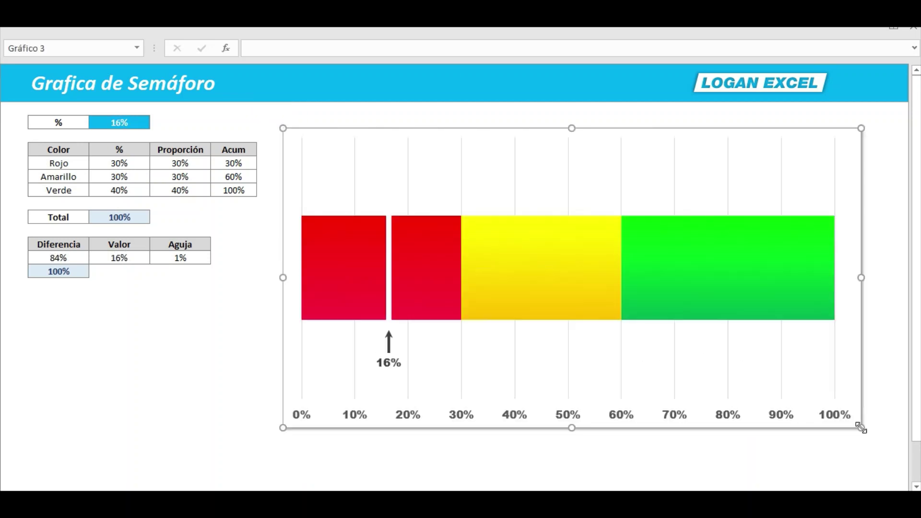
{"action": "left_click", "coordinate": [157, 332]}
{"action": "key", "text": "F9"}
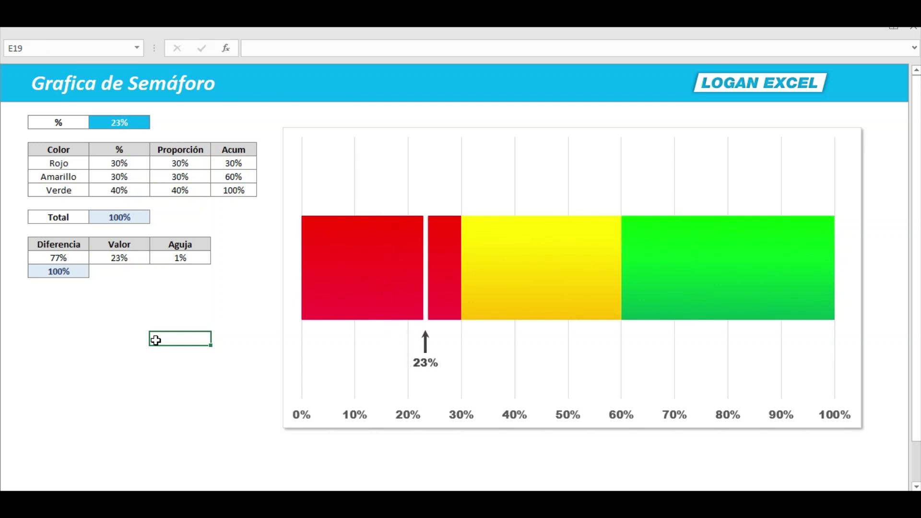
{"action": "key", "text": "F9"}
{"action": "key", "text": "F9"}
{"action": "key", "text": "F9"}
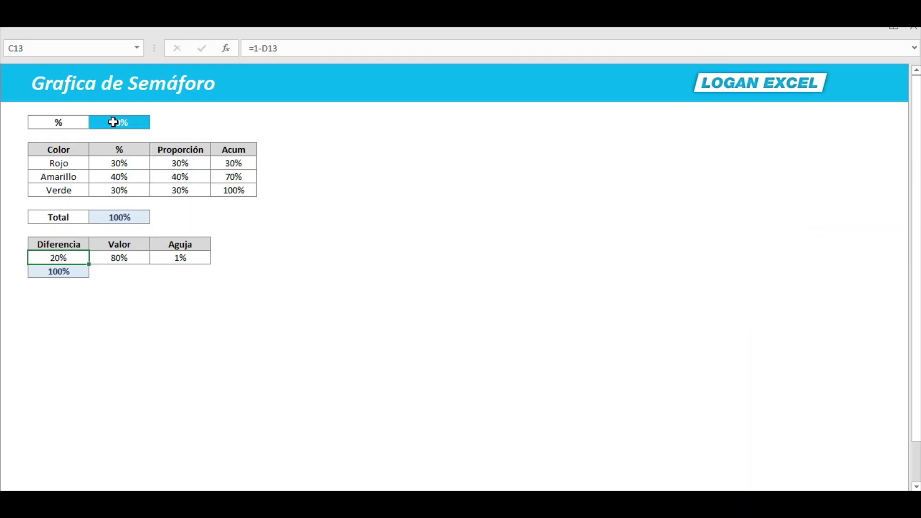
- Review the Rojo, Amarillo and Verde rows, showing the Verde share formula =1-D7-D6
{"action": "left_click", "coordinate": [171, 162]}
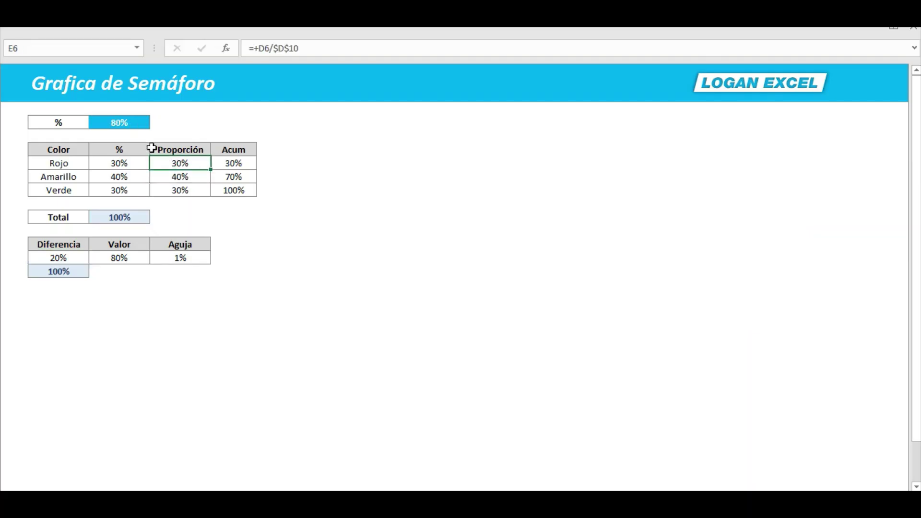
{"action": "left_click", "coordinate": [154, 148]}
{"action": "left_click", "coordinate": [117, 177]}
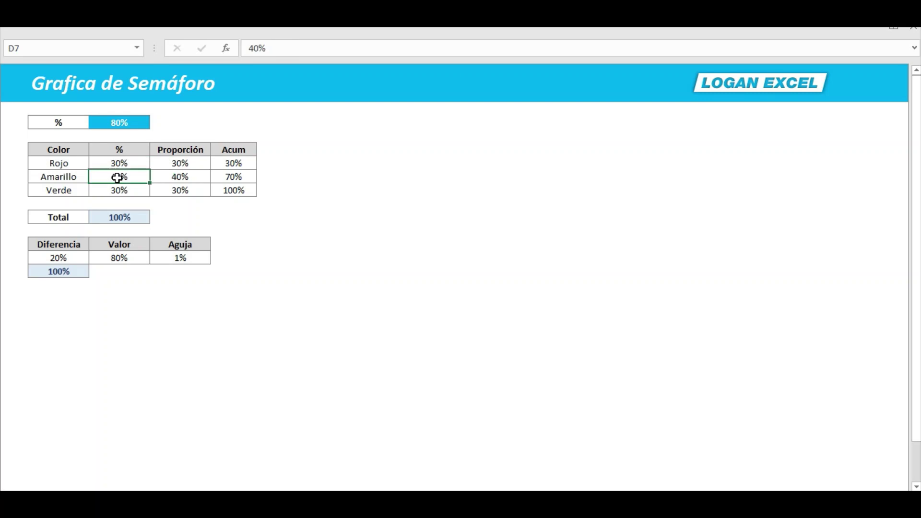
{"action": "left_click", "coordinate": [80, 162]}
{"action": "left_click", "coordinate": [74, 175]}
{"action": "left_click", "coordinate": [75, 151]}
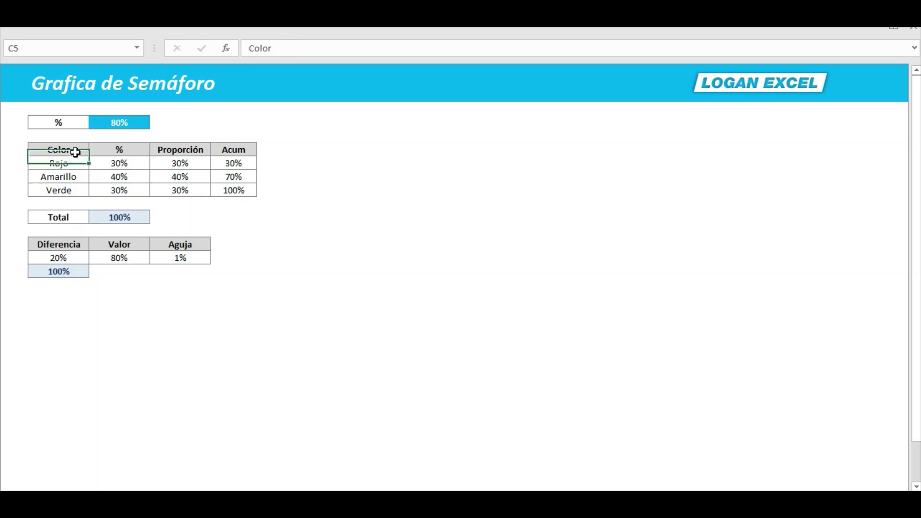
{"action": "key", "text": "Right"}
{"action": "key", "text": "Left"}
{"action": "key", "text": "Left"}
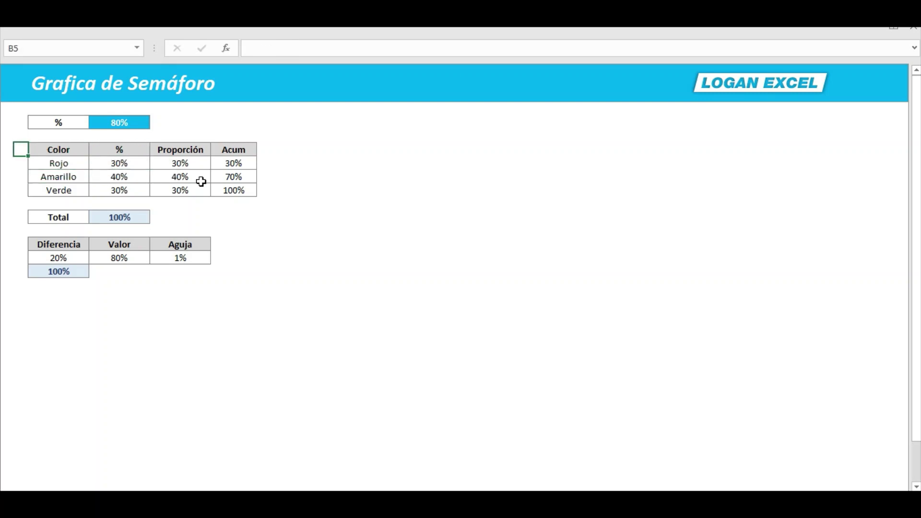
{"action": "key", "text": "Down"}
{"action": "key", "text": "Down"}
{"action": "key", "text": "Right"}
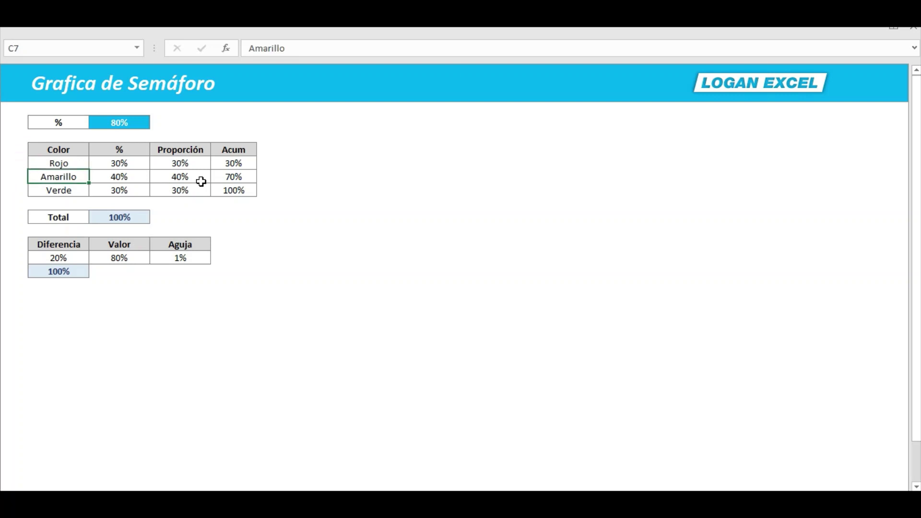
{"action": "left_click", "coordinate": [68, 187]}
{"action": "left_click", "coordinate": [73, 162]}
{"action": "key", "text": "Down"}
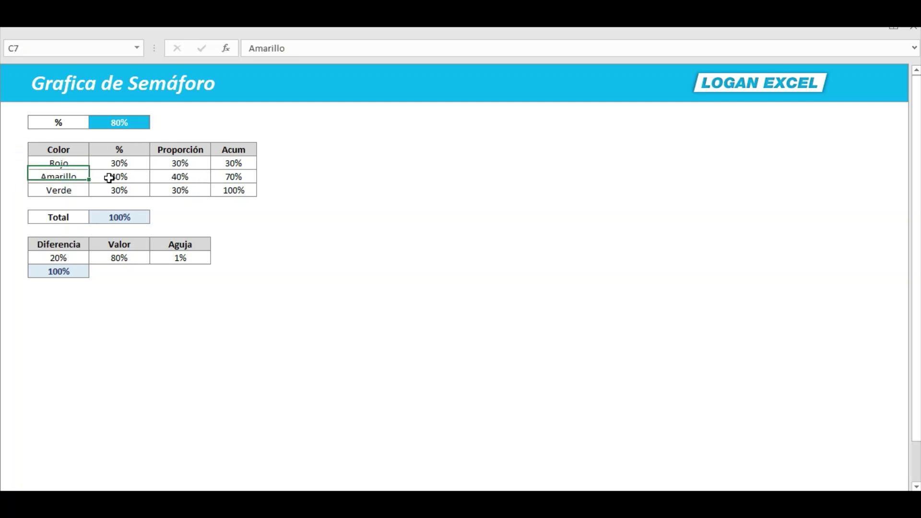
{"action": "key", "text": "Down"}
{"action": "key", "text": "Right"}
- Step through the % column and row 6, showing the Rojo proportion formula =+D6/$D$10
{"action": "left_click", "coordinate": [138, 171]}
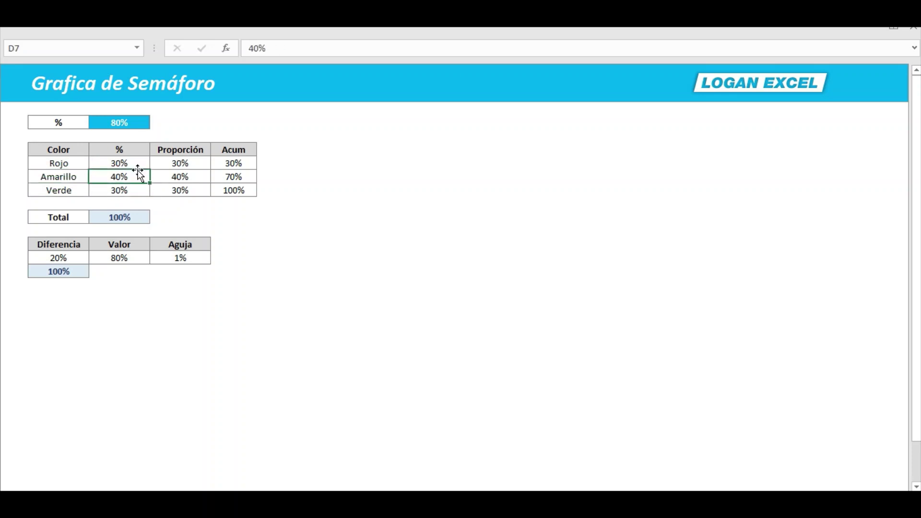
{"action": "key", "text": "Up"}
{"action": "key", "text": "Up"}
{"action": "key", "text": "Down"}
{"action": "key", "text": "Down"}
{"action": "key", "text": "Down"}
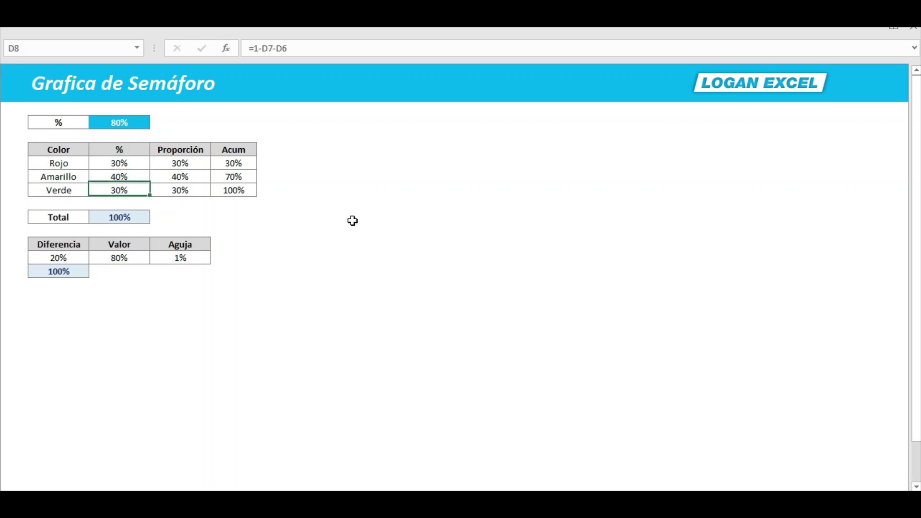
{"action": "key", "text": "Up"}
{"action": "key", "text": "Up"}
{"action": "key", "text": "Up"}
{"action": "key", "text": "Down"}
{"action": "key", "text": "Down"}
{"action": "key", "text": "Up"}
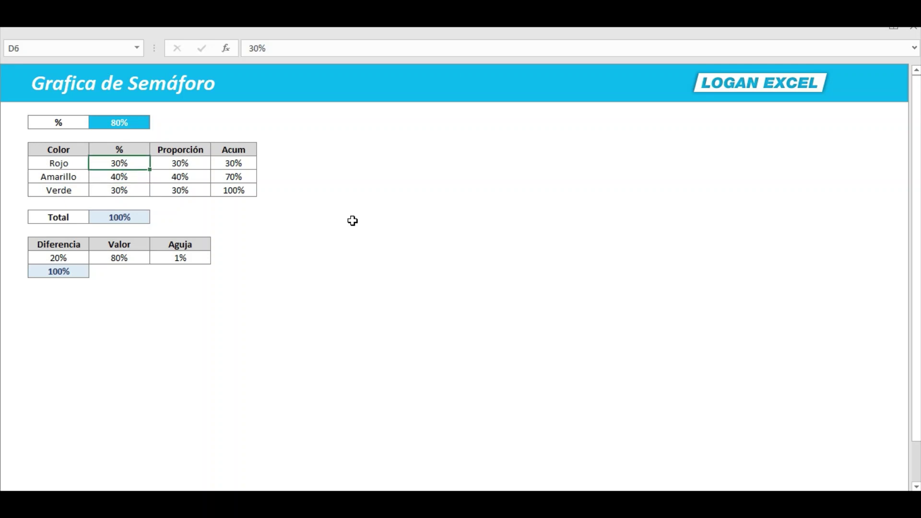
{"action": "key", "text": "Right"}
{"action": "key", "text": "Right"}
{"action": "key", "text": "Left"}
{"action": "key", "text": "Left"}
{"action": "key", "text": "Right"}
{"action": "key", "text": "Right"}
{"action": "key", "text": "Left"}
{"action": "key", "text": "Left"}
{"action": "key", "text": "Right"}
{"action": "key", "text": "Left"}
{"action": "key", "text": "Right"}
{"action": "key", "text": "Right"}
{"action": "key", "text": "Left"}
{"action": "key", "text": "Left"}
{"action": "key", "text": "Right"}
{"action": "key", "text": "Left"}
{"action": "key", "text": "Right"}
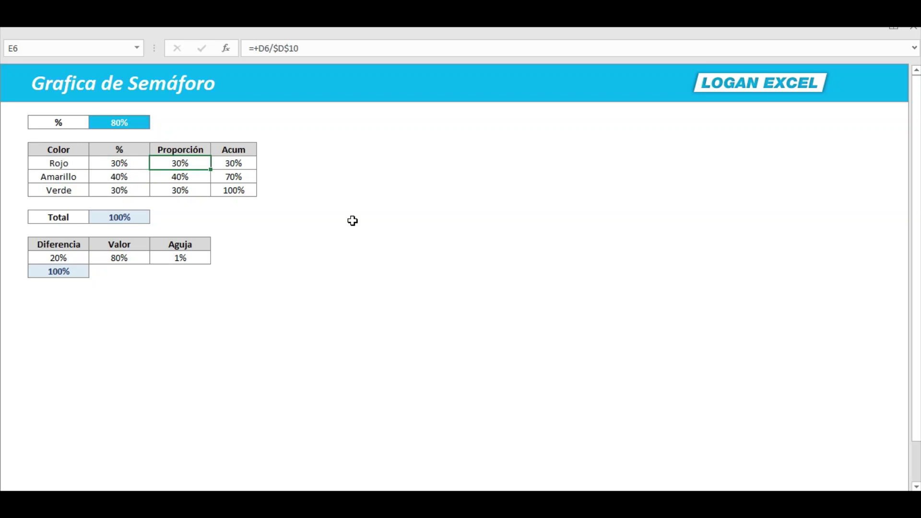
- Show the Amarillo proportion, Verde cumulative and Verde share formulas, ending on Total D10
{"action": "key", "text": "Down"}
{"action": "key", "text": "Down"}
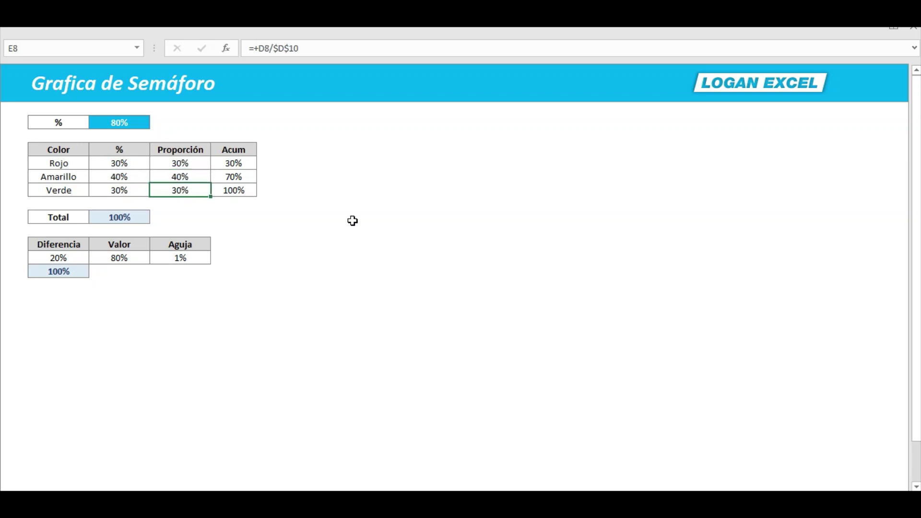
{"action": "key", "text": "Left"}
{"action": "key", "text": "Right"}
{"action": "key", "text": "Right"}
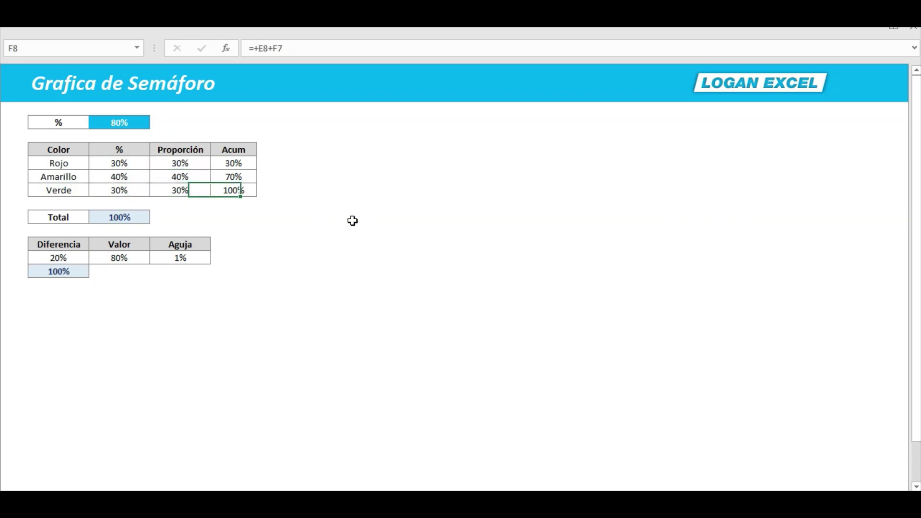
{"action": "key", "text": "Left"}
{"action": "key", "text": "Left"}
{"action": "key", "text": "Right"}
{"action": "key", "text": "Left"}
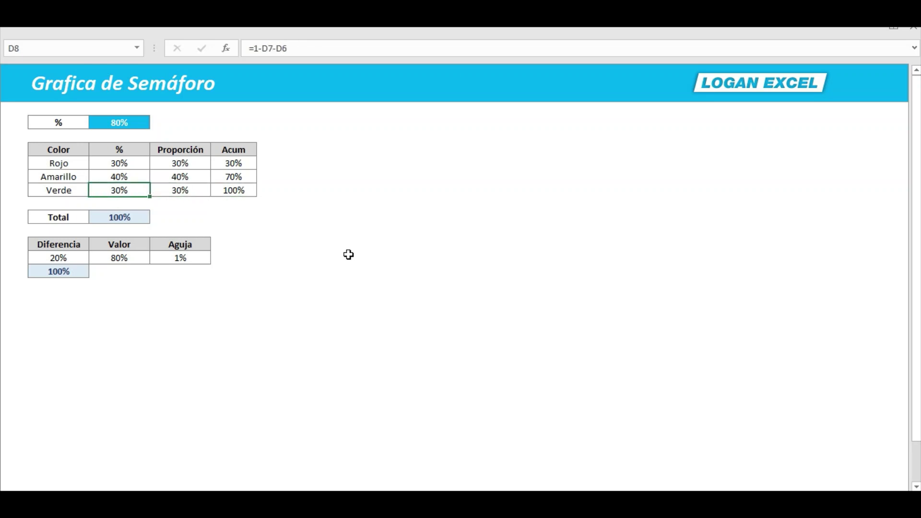
{"action": "key", "text": "Down"}
{"action": "key", "text": "Down"}
- Check the Total formula range, the Rojo cumulative cell and the Amarillo proportion formula
{"action": "key", "text": "F2"}
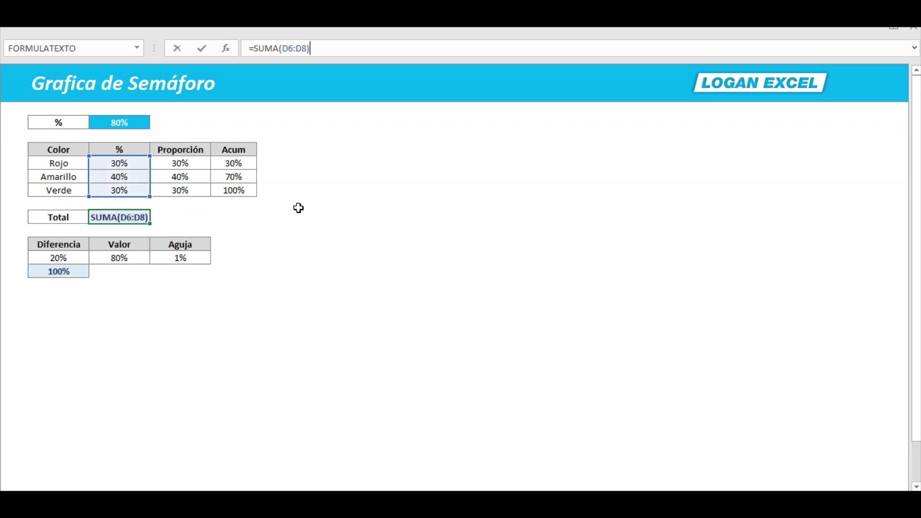
{"action": "key", "text": "Escape"}
{"action": "key", "text": "Up"}
{"action": "key", "text": "Up"}
{"action": "key", "text": "Up"}
{"action": "key", "text": "Right"}
{"action": "key", "text": "Right"}
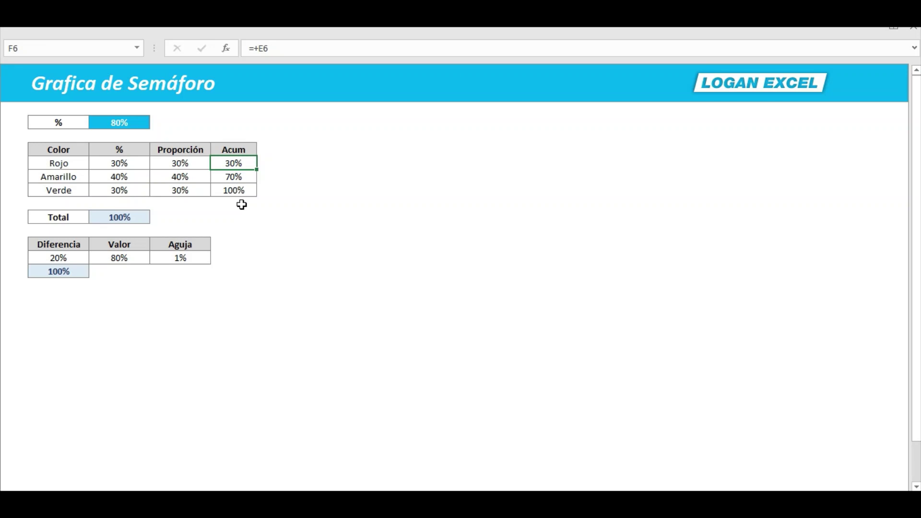
{"action": "left_click", "coordinate": [241, 205]}
{"action": "left_click", "coordinate": [340, 162]}
{"action": "left_click", "coordinate": [197, 181]}
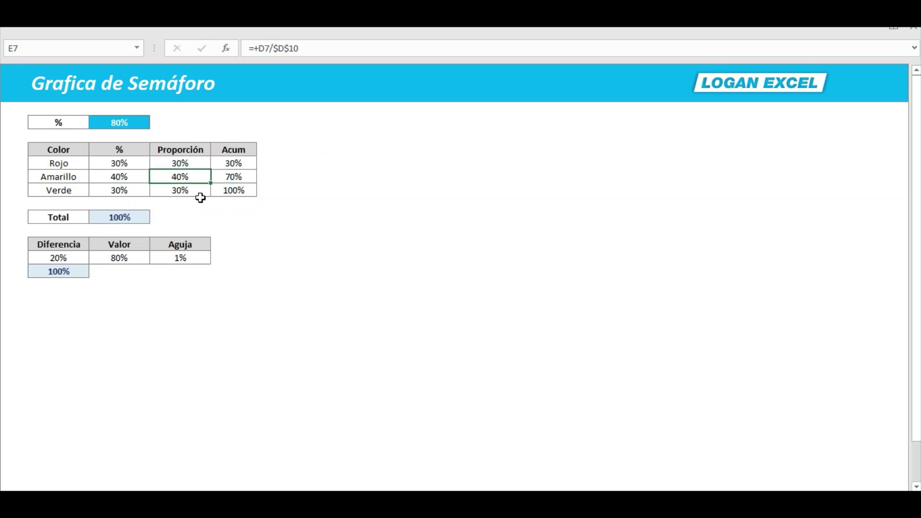
{"action": "left_click", "coordinate": [164, 236]}
- Inspect the Valor formula linked to D3 and the Aguja needle width of 1%
{"action": "left_click", "coordinate": [134, 258]}
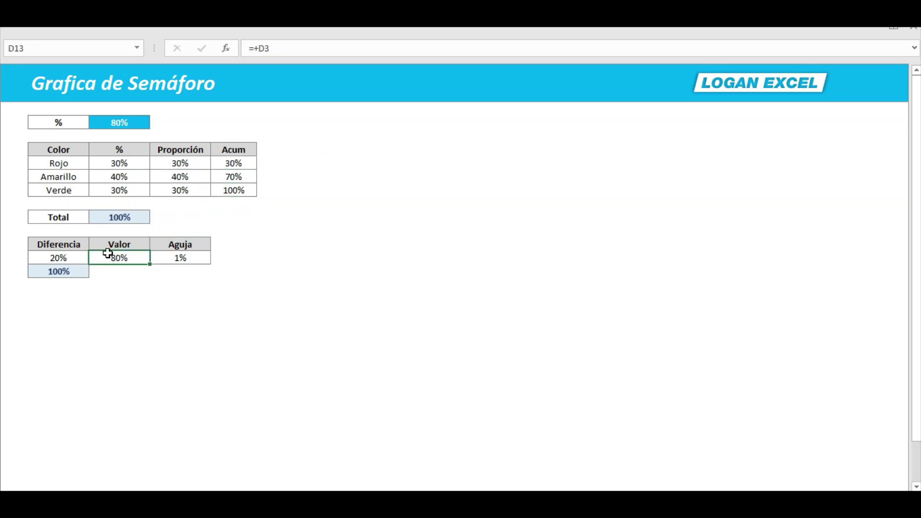
{"action": "left_click", "coordinate": [113, 293]}
{"action": "left_click", "coordinate": [127, 259]}
{"action": "left_click", "coordinate": [190, 260]}
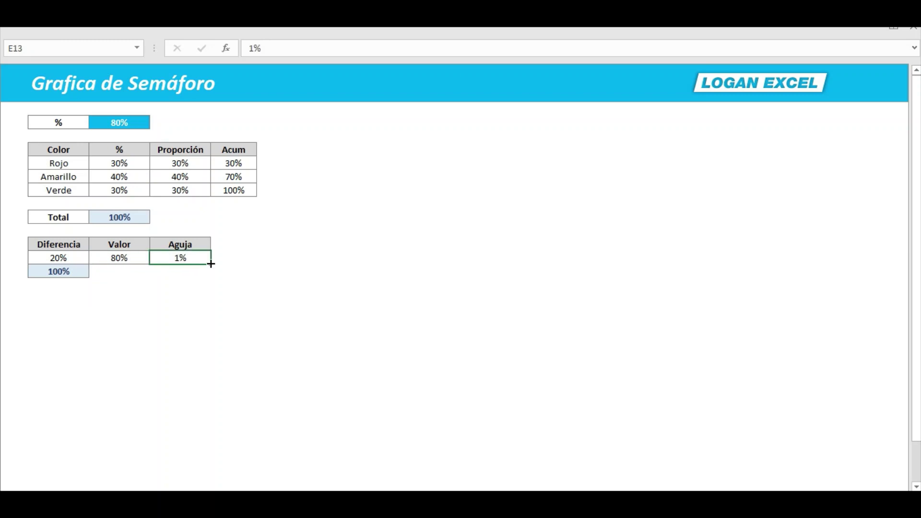
{"action": "left_click", "coordinate": [135, 262]}
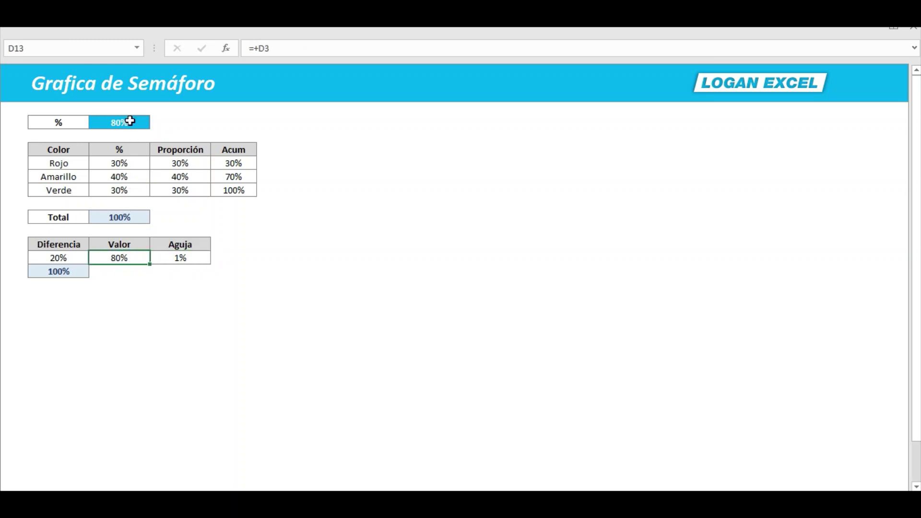
{"action": "left_click", "coordinate": [135, 286]}
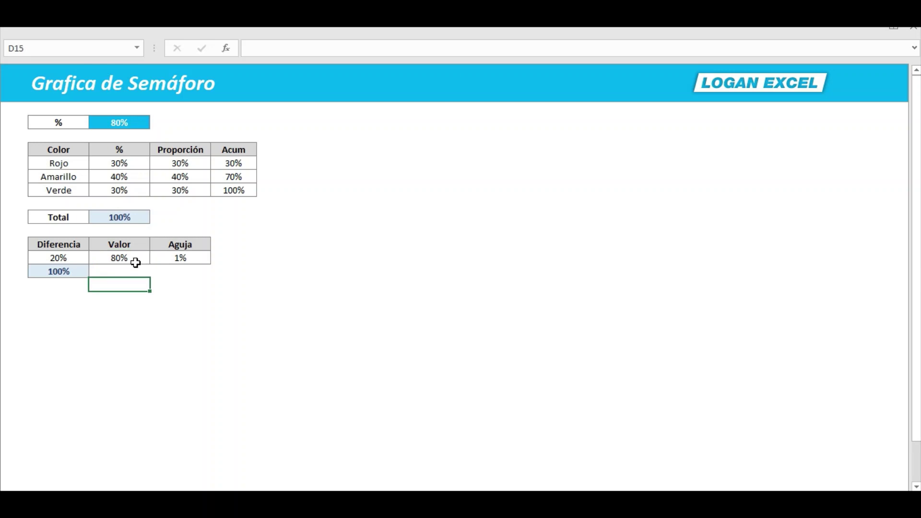
{"action": "left_click", "coordinate": [136, 261]}
- Set Diferencia C13 to =1-D13 and check C14 totals =+C13+D13 to 100%
{"action": "left_click", "coordinate": [70, 258]}
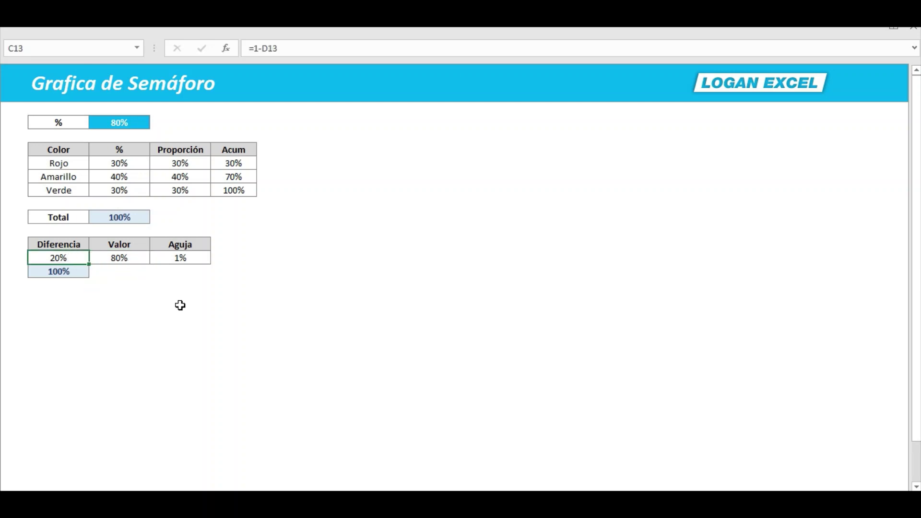
{"action": "key", "text": "F2"}
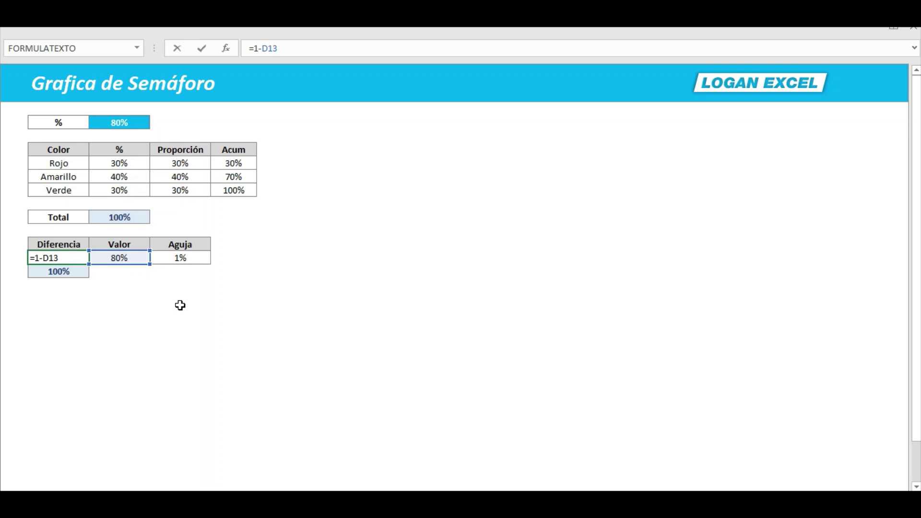
{"action": "key", "text": "Return"}
{"action": "key", "text": "Up"}
{"action": "key", "text": "Right"}
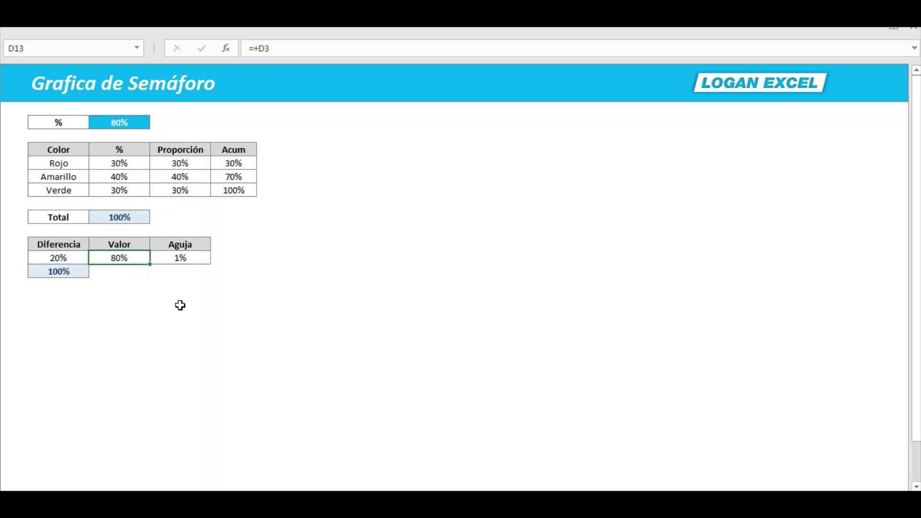
{"action": "key", "text": "Left"}
{"action": "key", "text": "Down"}
{"action": "key", "text": "F2"}
{"action": "key", "text": "Escape"}
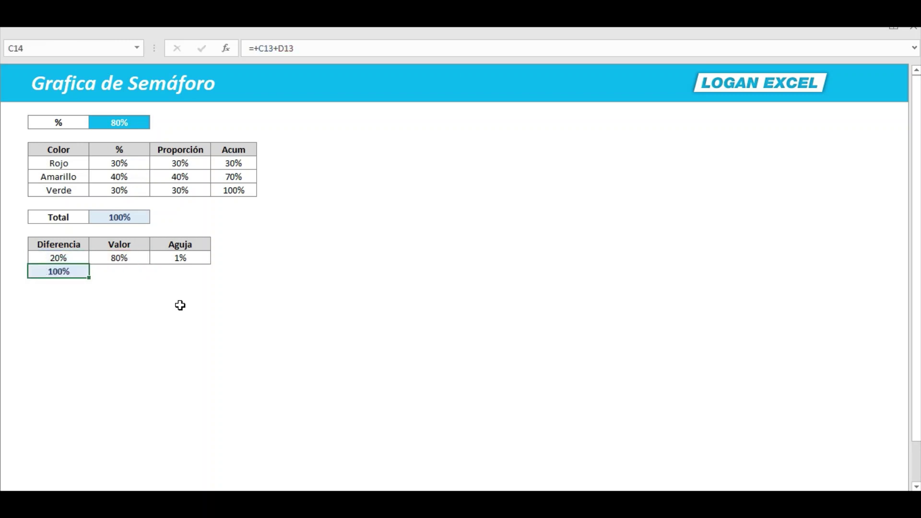
- Verify the first Acum value and the Amarillo percentage, ending on the Color header
{"action": "left_click", "coordinate": [266, 222]}
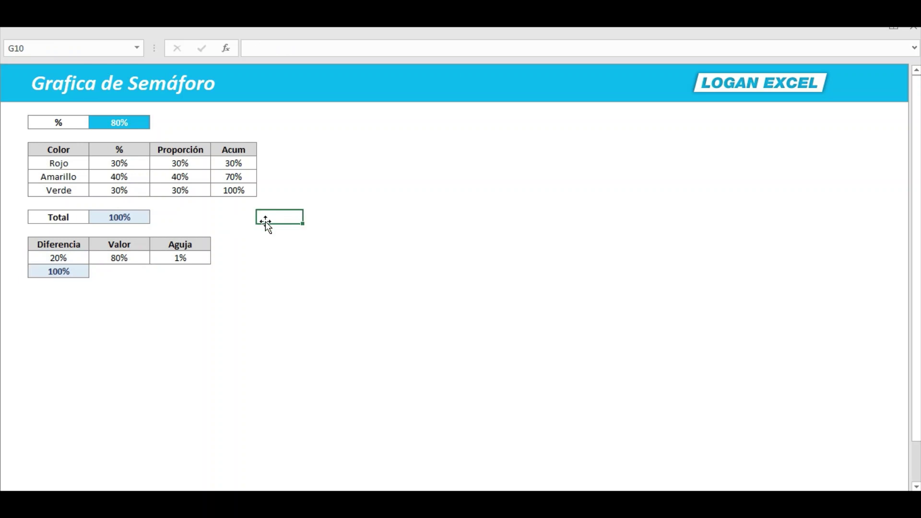
{"action": "left_click", "coordinate": [219, 163]}
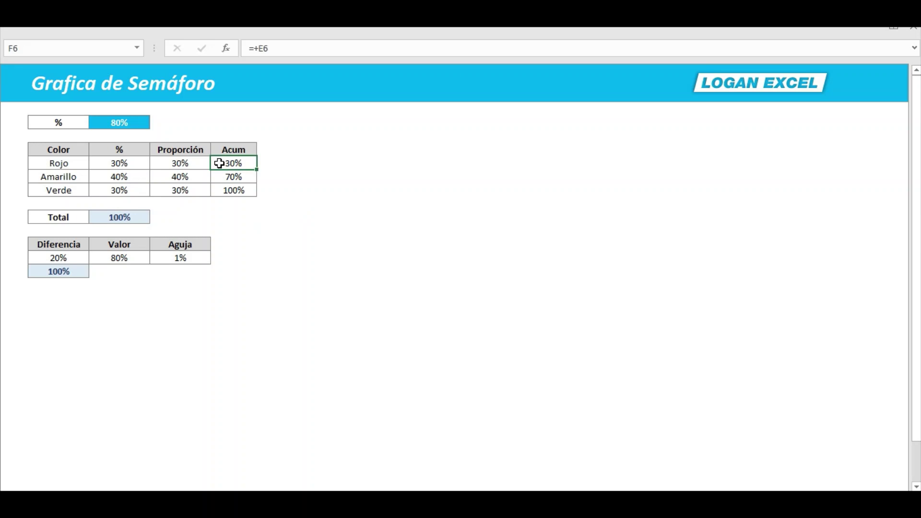
{"action": "left_click", "coordinate": [110, 171]}
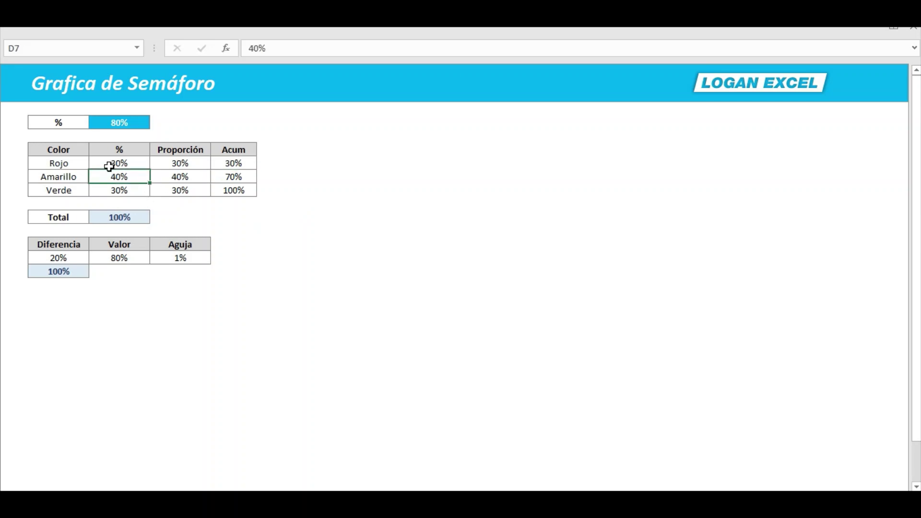
{"action": "left_click", "coordinate": [80, 153]}
- Select C5:D8 and insert a 2-D Barra 100% apilada chart from the Insertar tab
{"action": "mouse_move", "coordinate": [82, 153]}
{"action": "left_mouse_down"}
{"action": "mouse_move", "coordinate": [104, 197]}
{"action": "mouse_move", "coordinate": [123, 191]}
{"action": "left_mouse_up"}
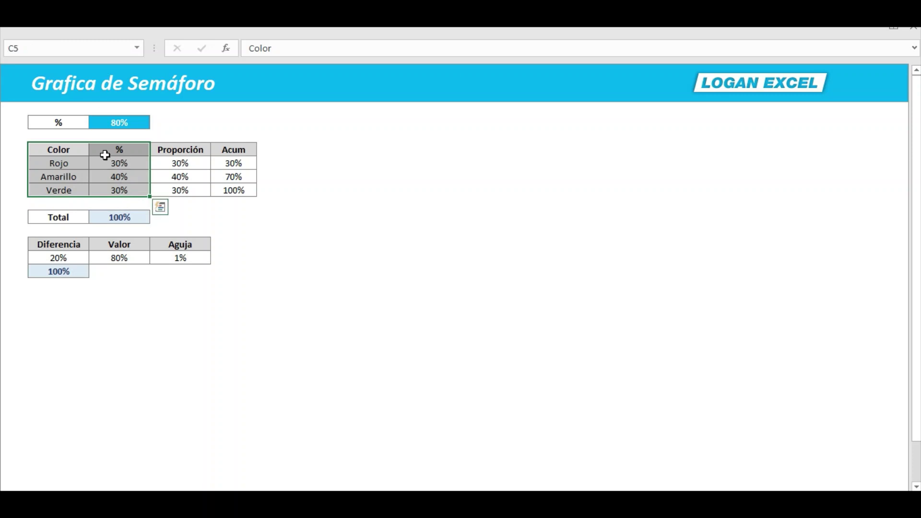
{"action": "left_click", "coordinate": [87, 29]}
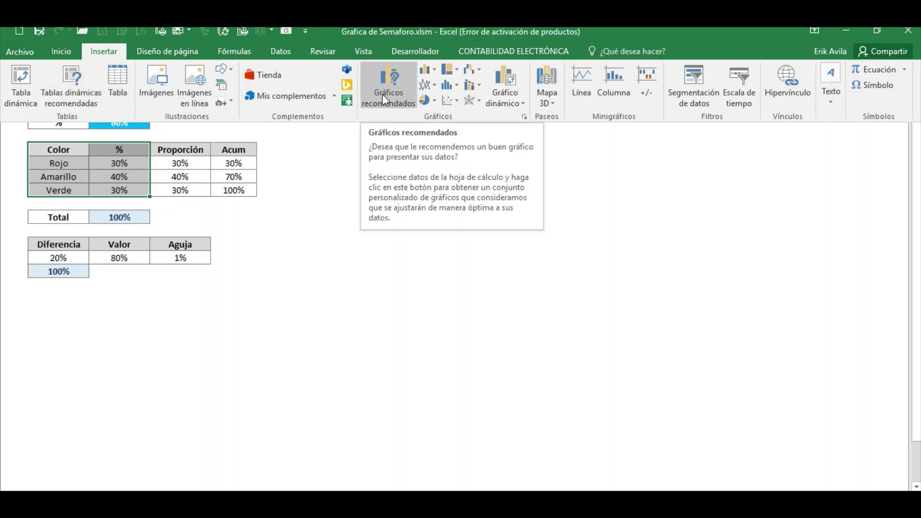
{"action": "left_click", "coordinate": [438, 74]}
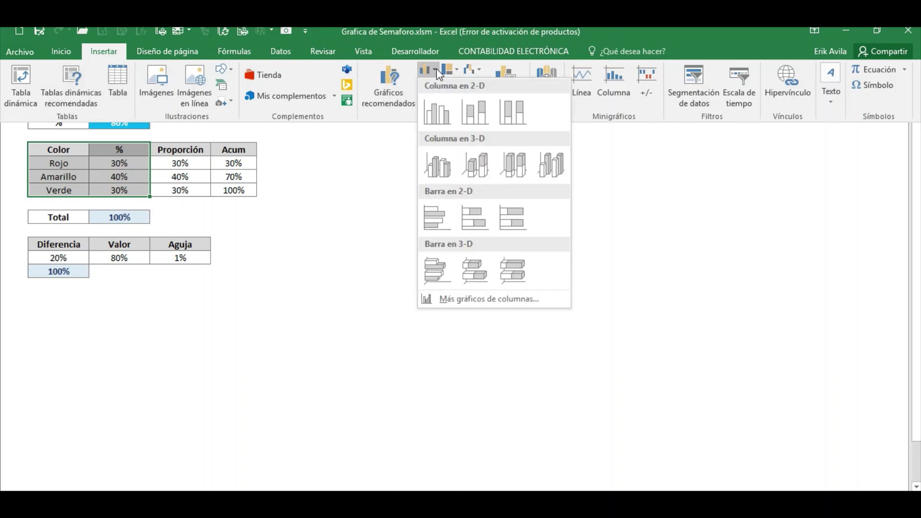
{"action": "left_click", "coordinate": [514, 218]}
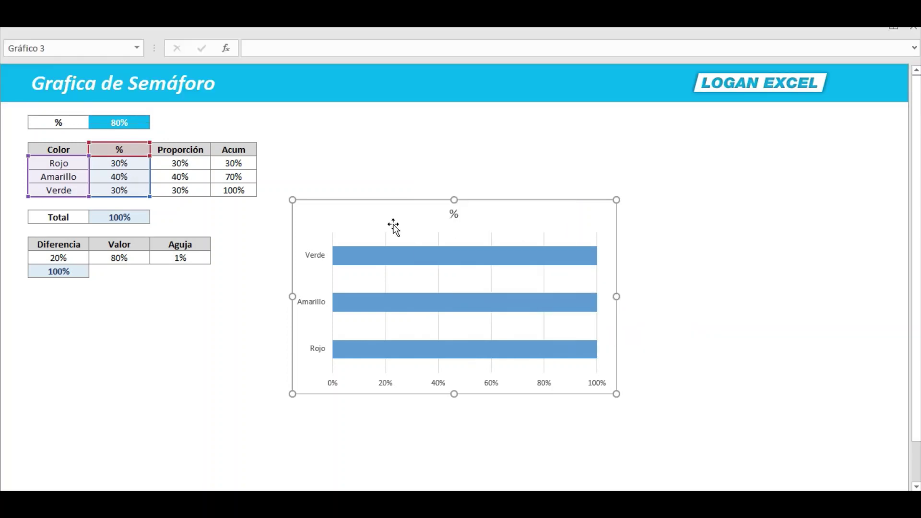
- Change the chart type to the single-bar Barra 100% apilada layout
{"action": "right_click", "coordinate": [350, 211]}
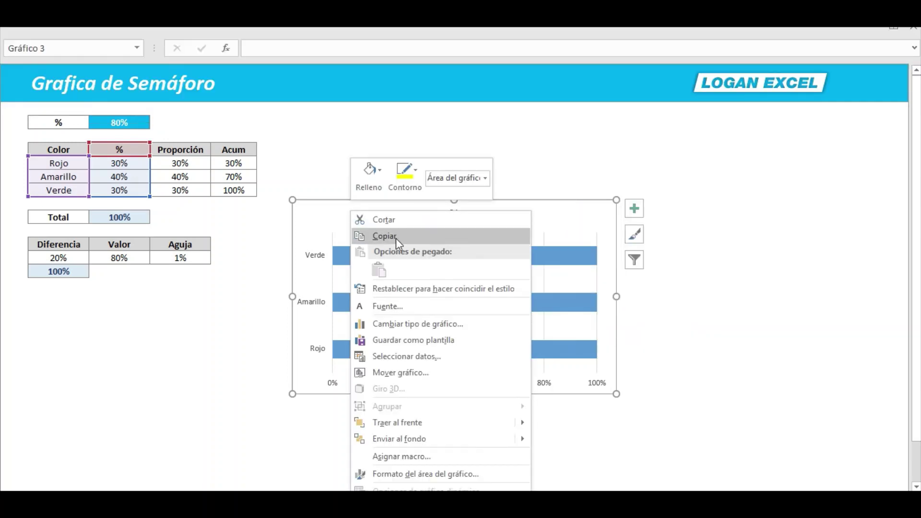
{"action": "left_click", "coordinate": [429, 325]}
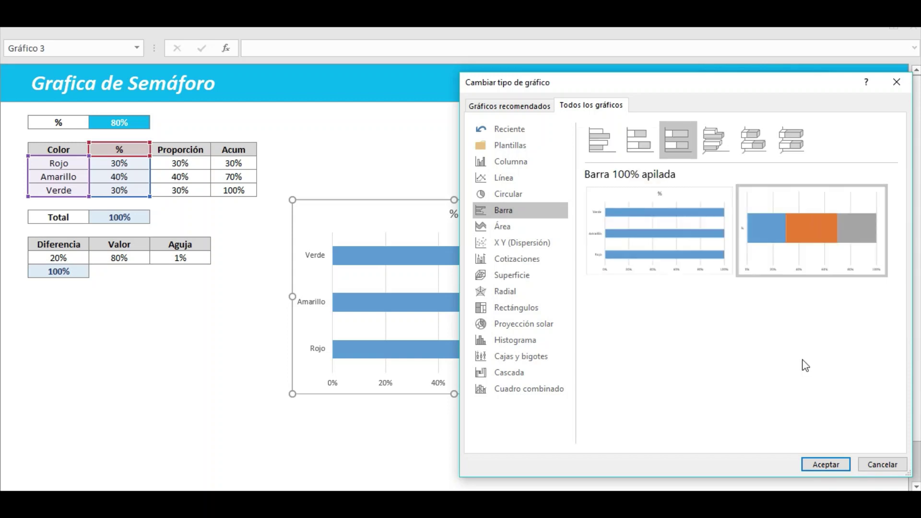
{"action": "left_click", "coordinate": [835, 464]}
- Move the chart up beside the tables and select the Rojo, Amarillo and Verde series
{"action": "left_click_drag", "start_coordinate": [510, 201], "coordinate": [536, 131]}
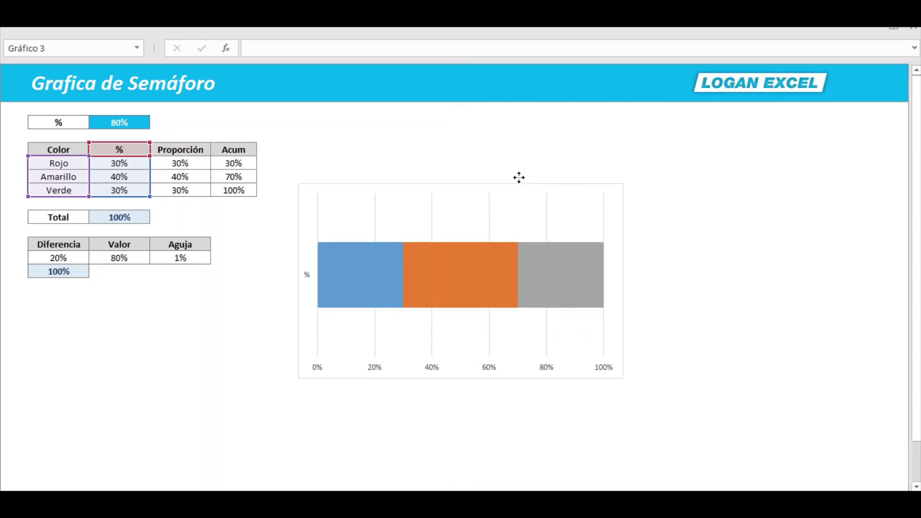
{"action": "left_click", "coordinate": [393, 240]}
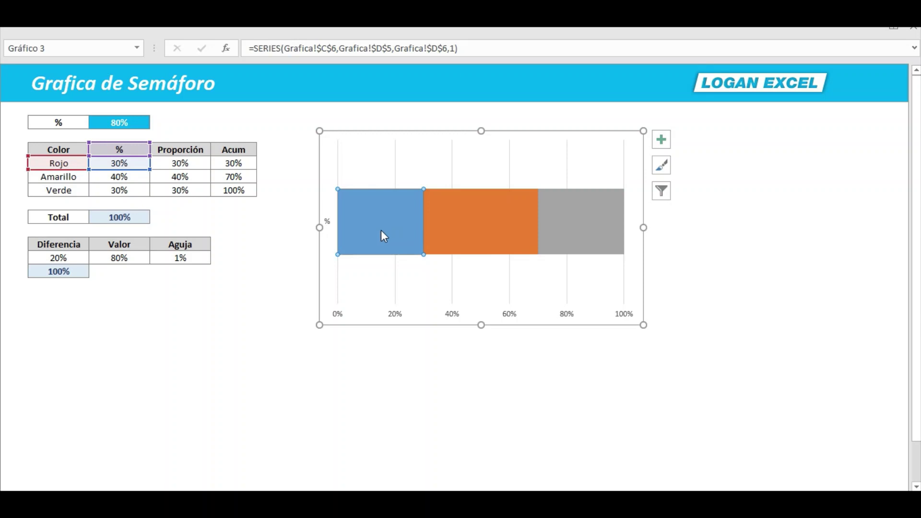
{"action": "left_click", "coordinate": [450, 222]}
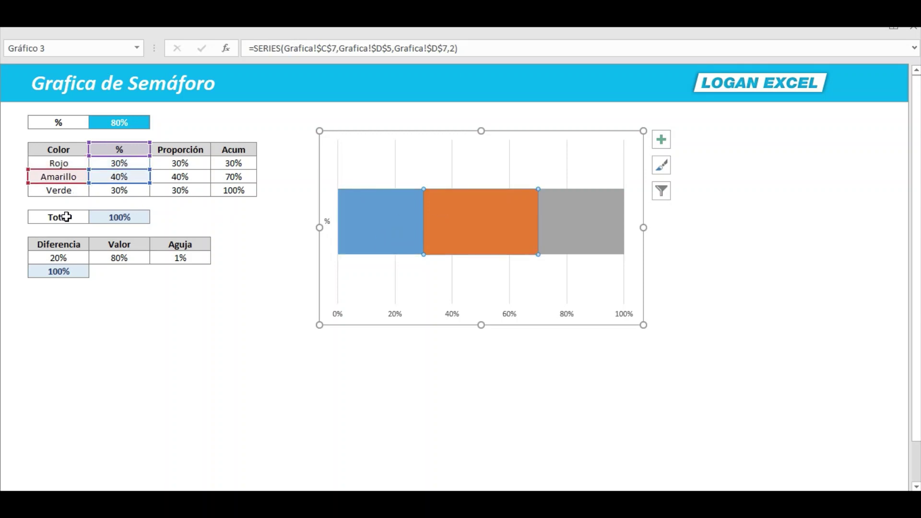
{"action": "left_click", "coordinate": [576, 232]}
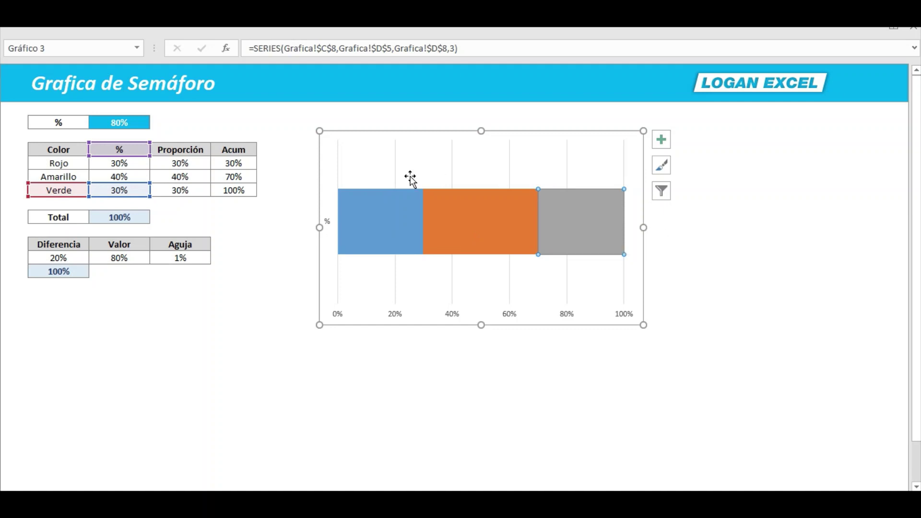
{"action": "left_click", "coordinate": [370, 222]}
{"action": "left_click", "coordinate": [424, 281]}
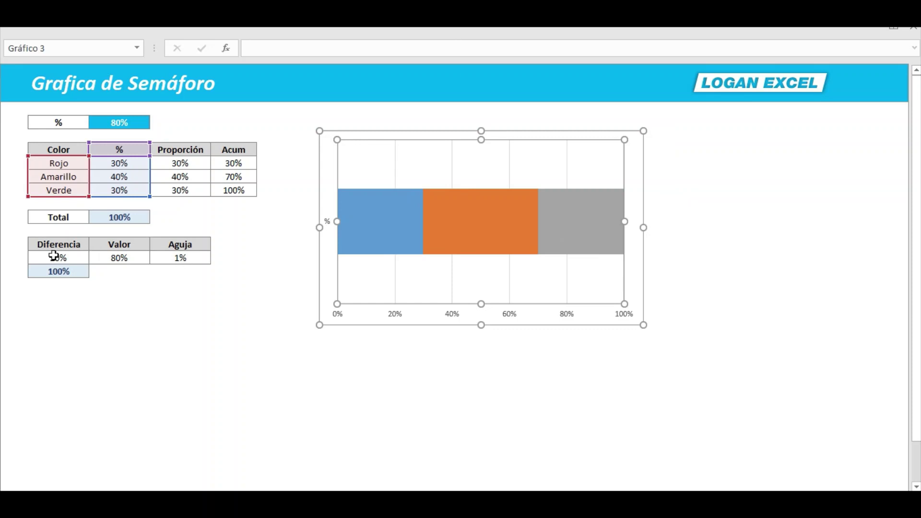
- Review the Diferencia, Valor and Aguja value cells, then reselect the chart
{"action": "left_click_drag", "start_coordinate": [56, 257], "coordinate": [184, 258]}
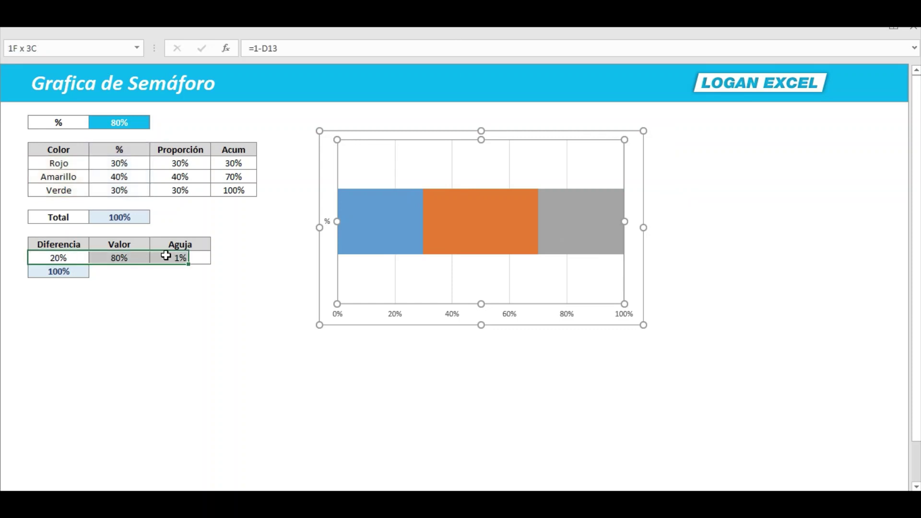
{"action": "left_click", "coordinate": [75, 257]}
{"action": "left_click", "coordinate": [125, 258]}
{"action": "left_click", "coordinate": [174, 254]}
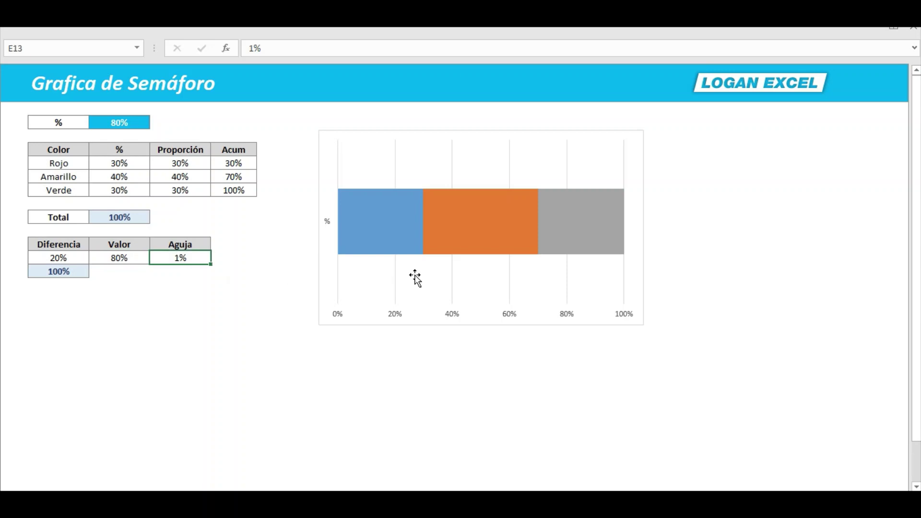
{"action": "left_click", "coordinate": [417, 272]}
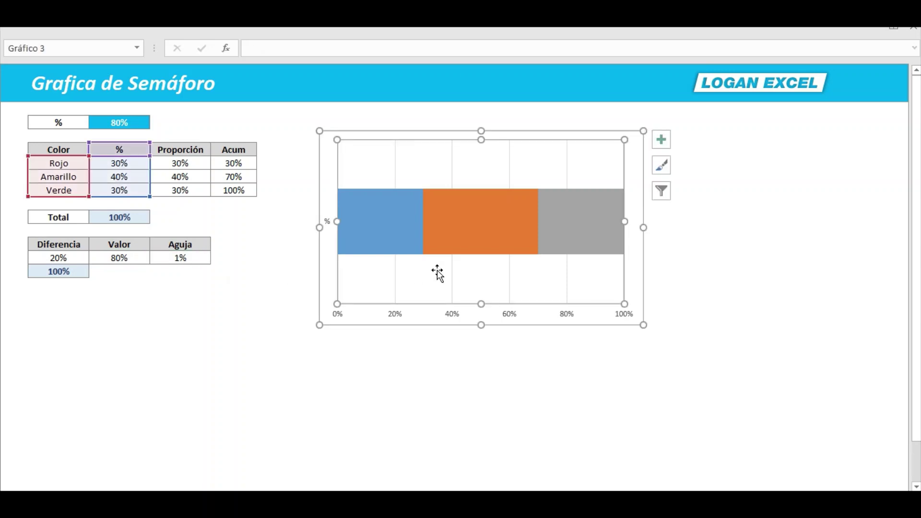
- Add a Valor series named from D12 with values from D13 (80%) via Seleccionar datos
{"action": "right_click", "coordinate": [439, 276]}
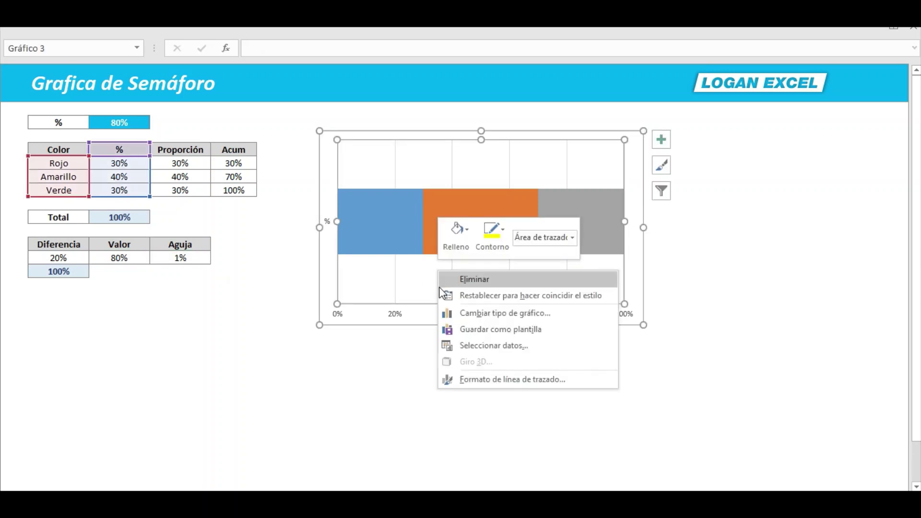
{"action": "left_click", "coordinate": [470, 344]}
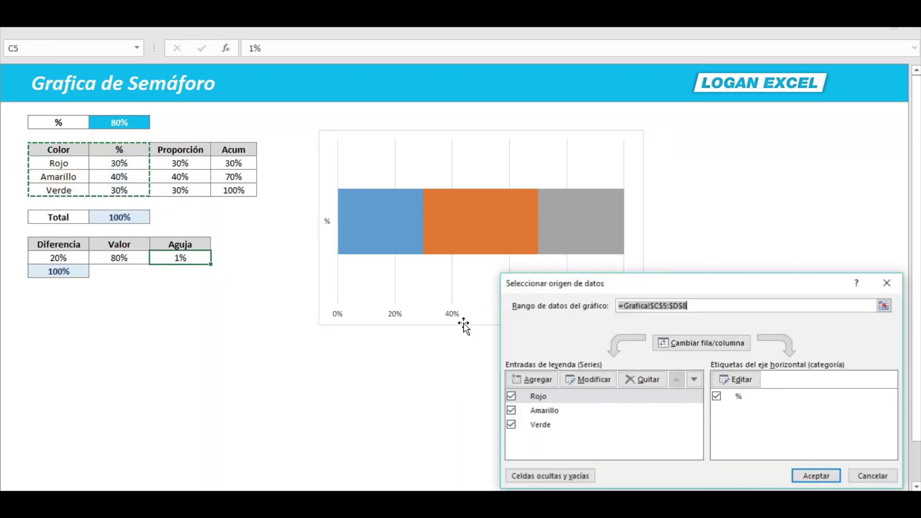
{"action": "left_click", "coordinate": [552, 382]}
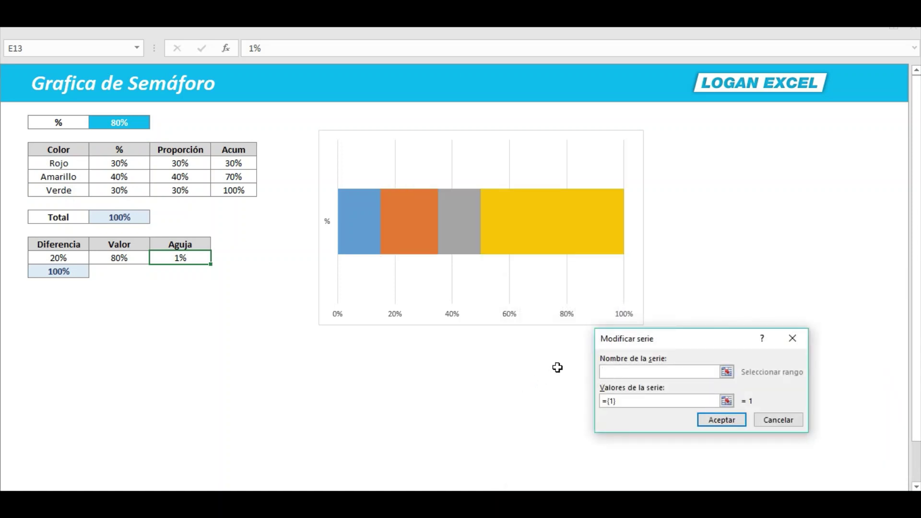
{"action": "left_click", "coordinate": [125, 245]}
{"action": "left_click_drag", "start_coordinate": [639, 403], "coordinate": [566, 407]}
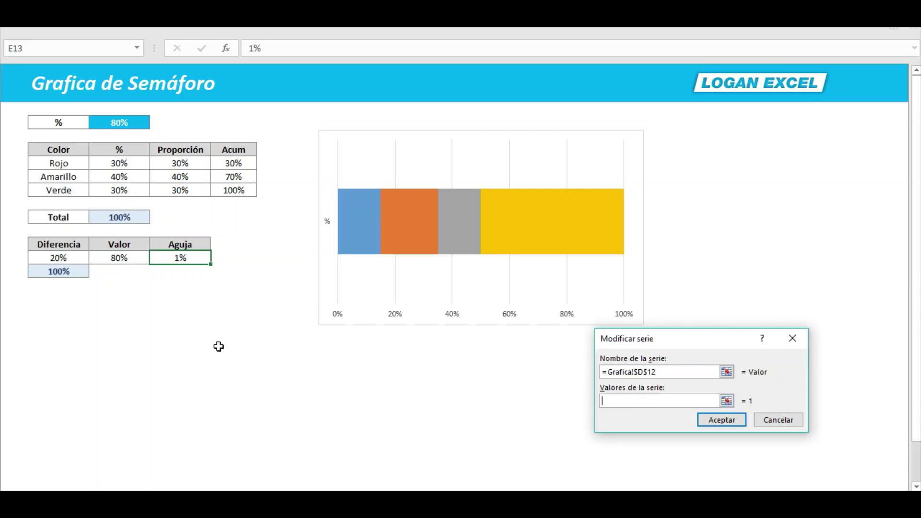
{"action": "left_click", "coordinate": [118, 263]}
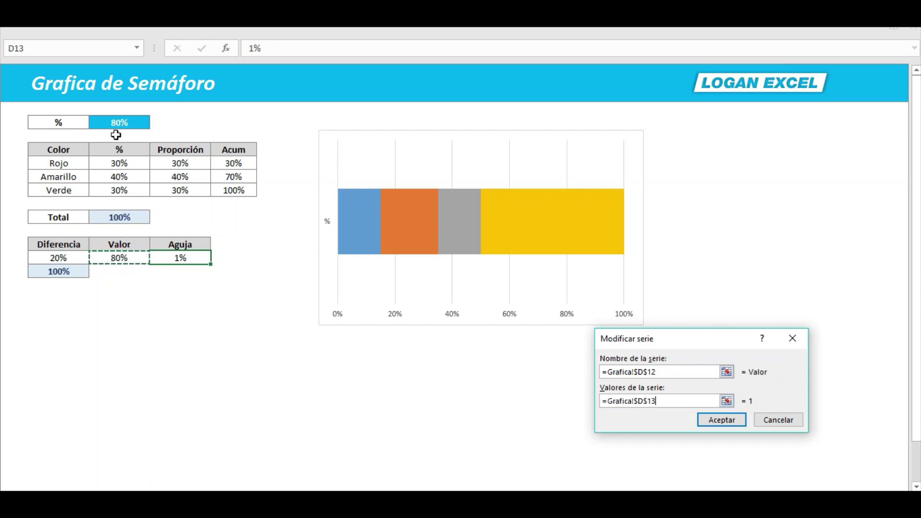
{"action": "left_click", "coordinate": [722, 420]}
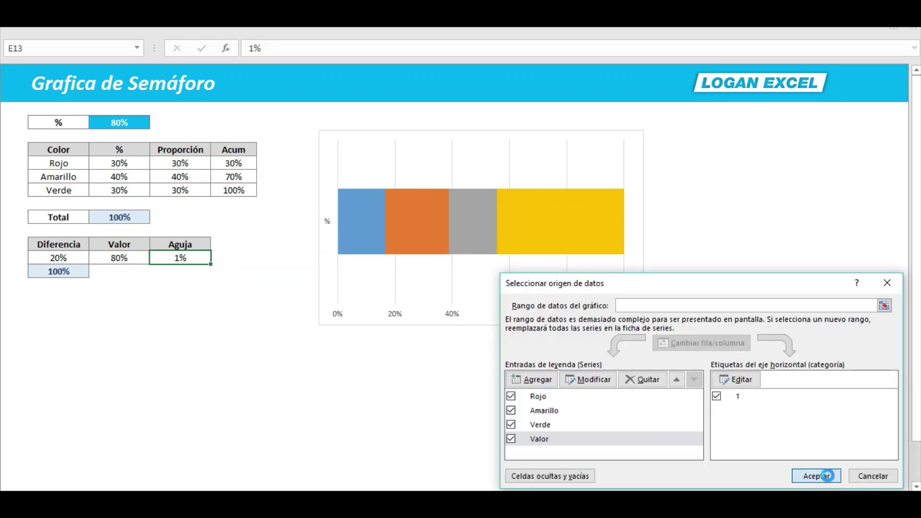
{"action": "left_click", "coordinate": [816, 476]}
{"action": "left_click", "coordinate": [541, 236]}
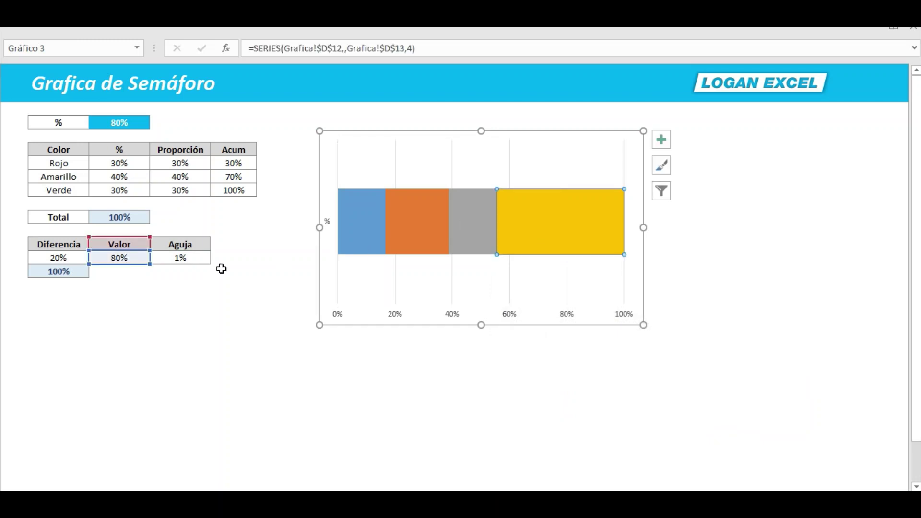
{"action": "mouse_move", "coordinate": [554, 246]}
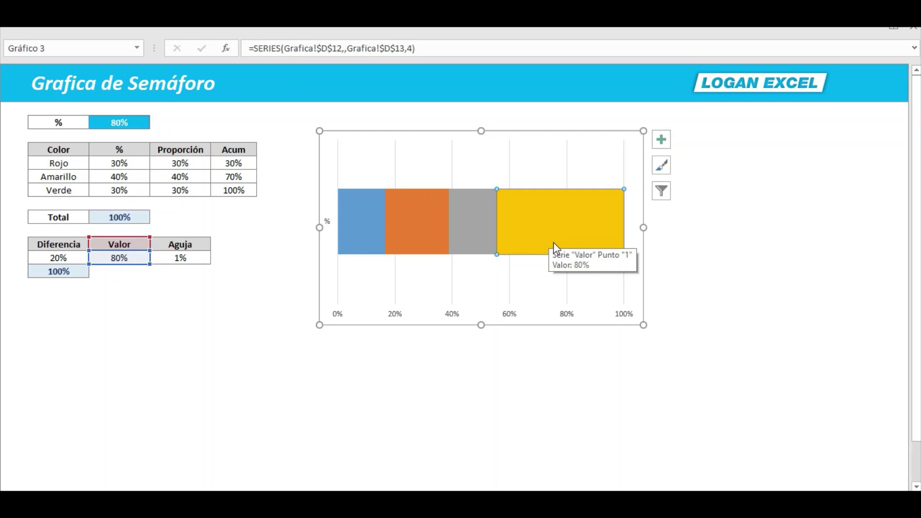
- Plot the yellow Valor series on the secondary axis with a 500% gap width
{"action": "right_click", "coordinate": [530, 235]}
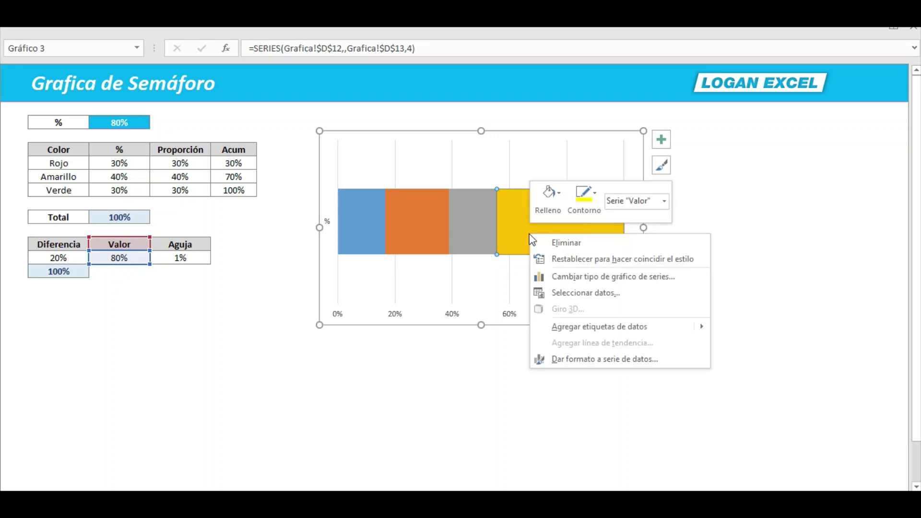
{"action": "left_click", "coordinate": [562, 361]}
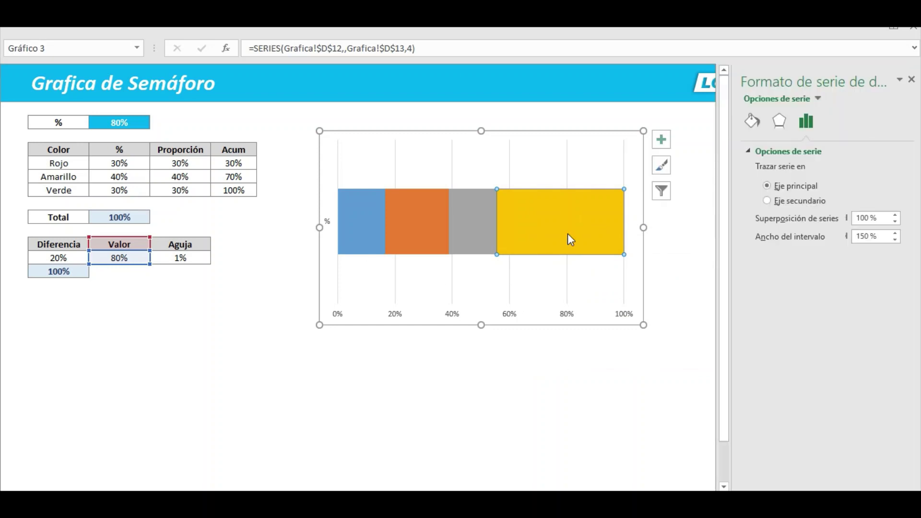
{"action": "mouse_move", "coordinate": [560, 222]}
{"action": "left_click", "coordinate": [556, 366]}
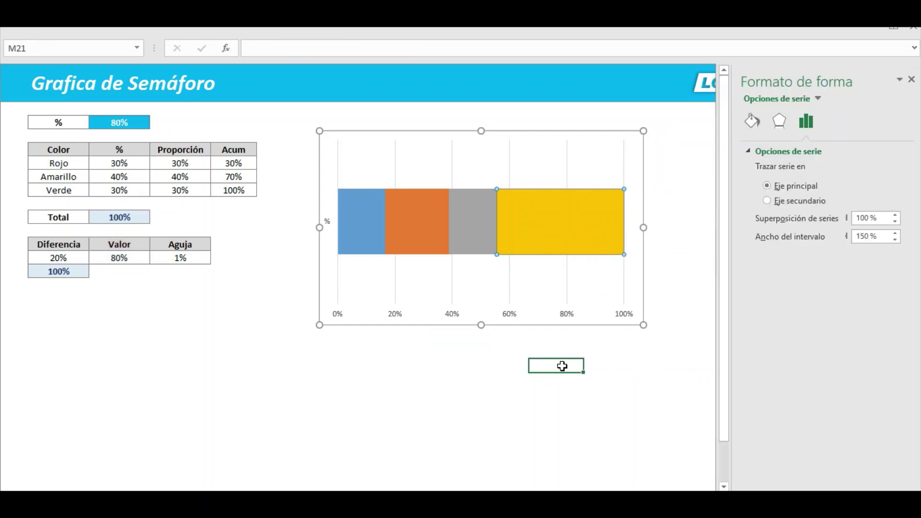
{"action": "left_click", "coordinate": [543, 229]}
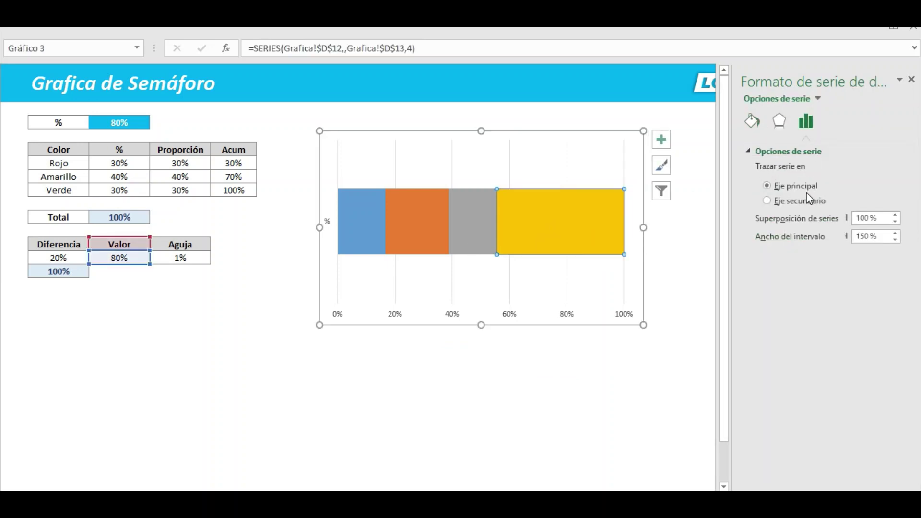
{"action": "left_click", "coordinate": [775, 202]}
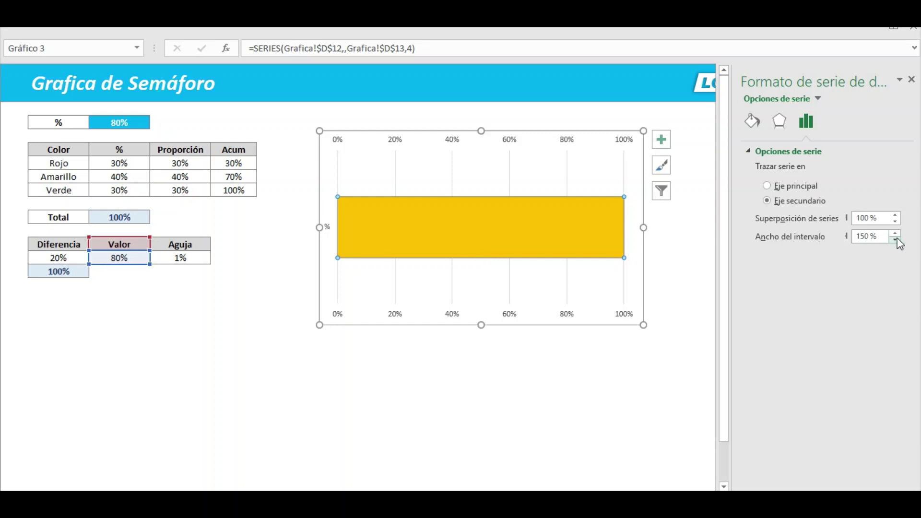
{"action": "double_click", "coordinate": [862, 236]}
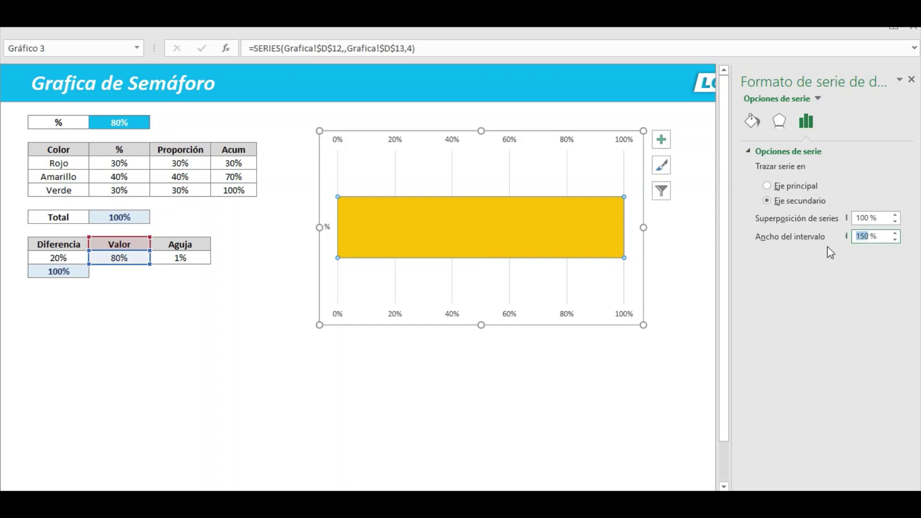
{"action": "type", "text": "50"}
{"action": "key", "text": "Return"}
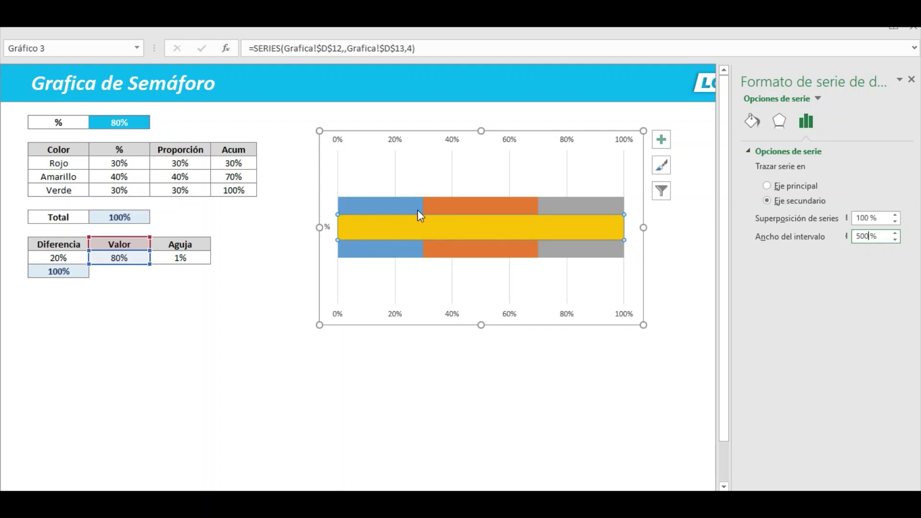
- Add an Aguja series named from E12 with its 1% value from E13
{"action": "left_click", "coordinate": [474, 209]}
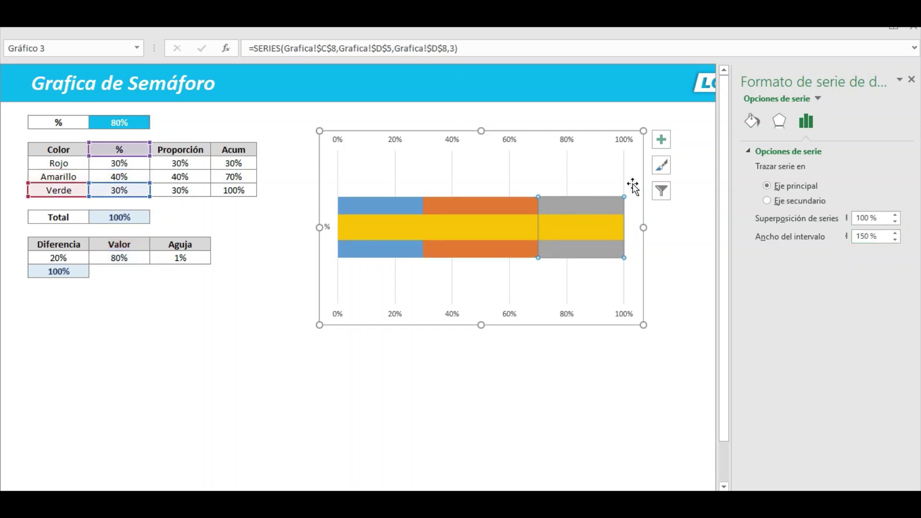
{"action": "left_click", "coordinate": [602, 174]}
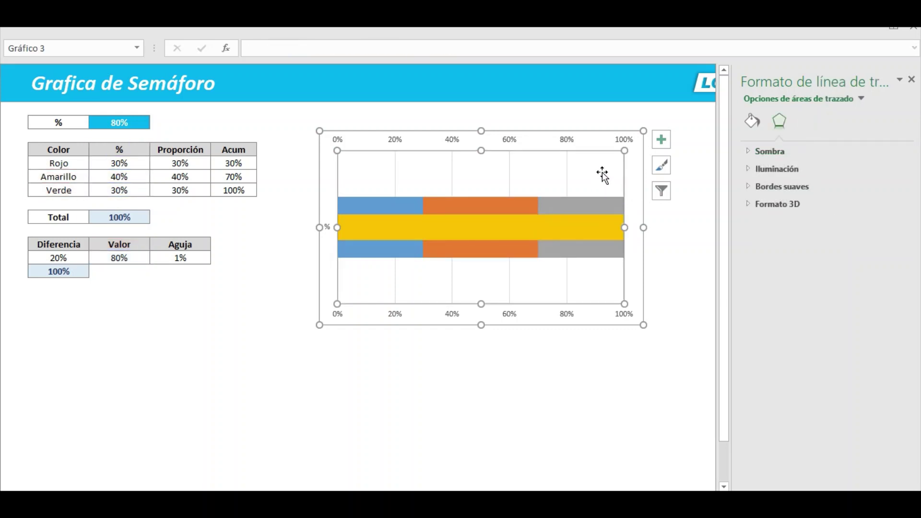
{"action": "right_click", "coordinate": [603, 174]}
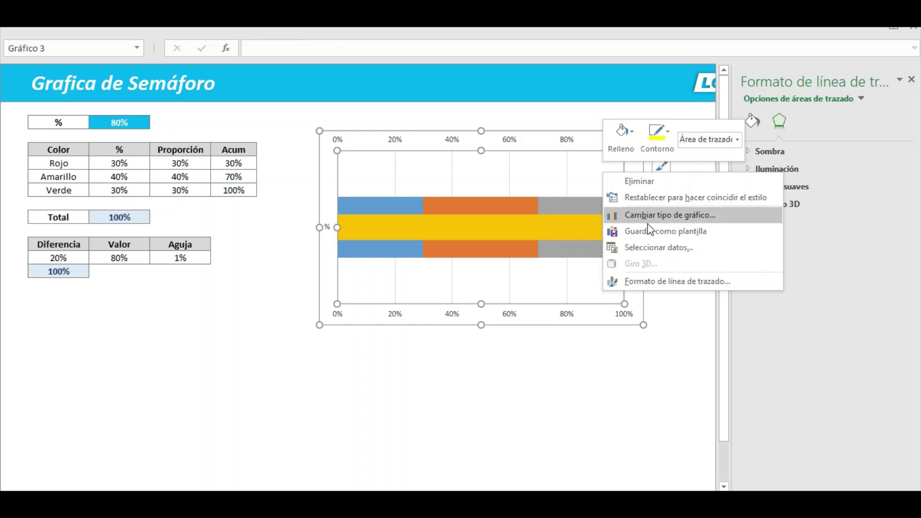
{"action": "left_click", "coordinate": [657, 247]}
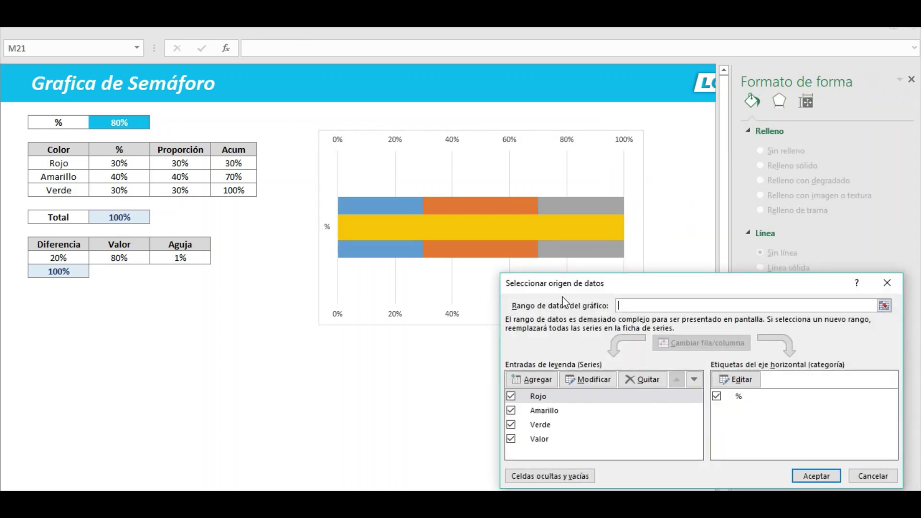
{"action": "left_click_drag", "start_coordinate": [567, 290], "coordinate": [392, 264]}
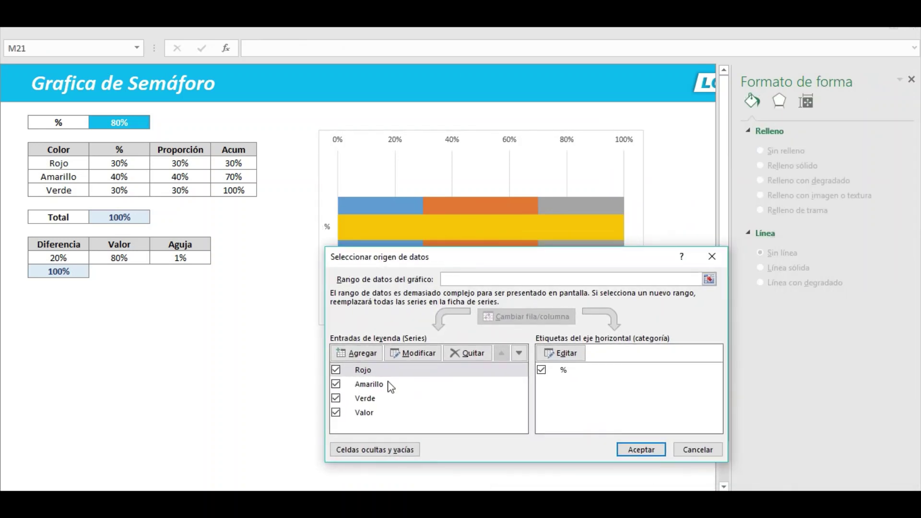
{"action": "left_click", "coordinate": [357, 353]}
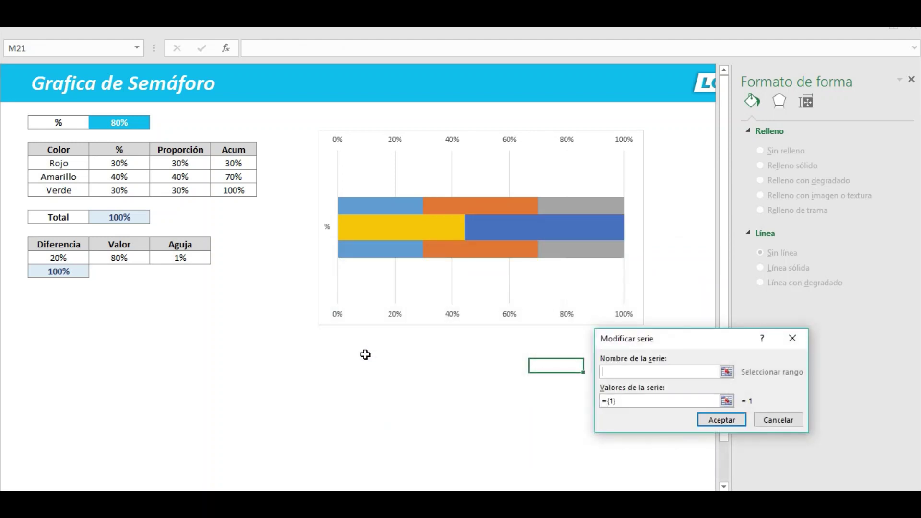
{"action": "left_click", "coordinate": [169, 245]}
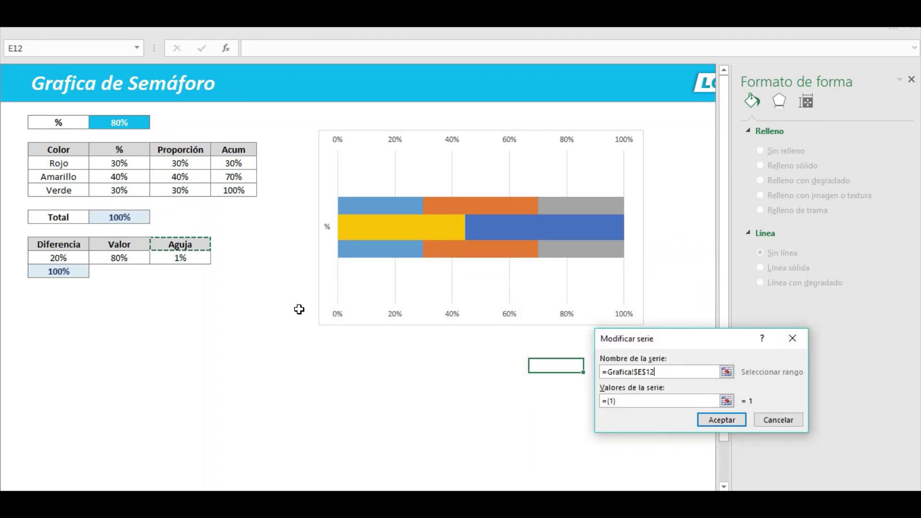
{"action": "left_click_drag", "start_coordinate": [619, 401], "coordinate": [589, 401]}
{"action": "key", "text": "BackSpace"}
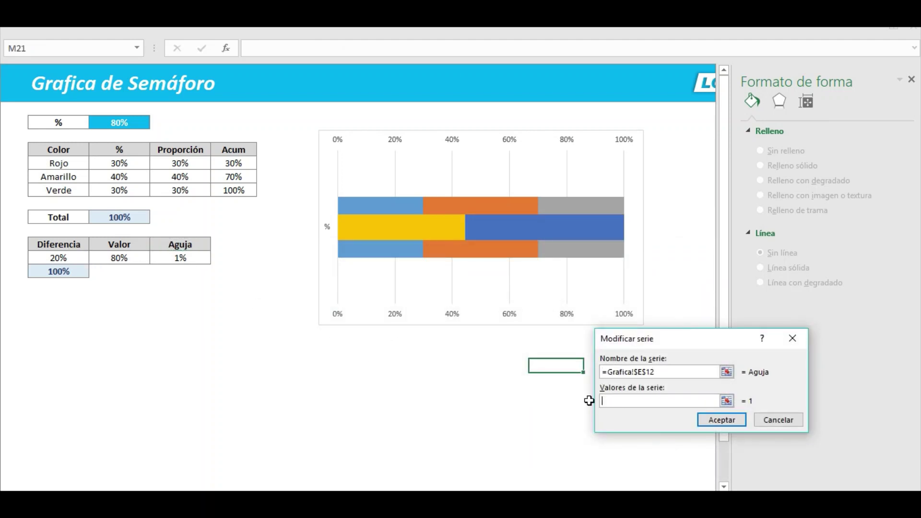
{"action": "left_click", "coordinate": [190, 257]}
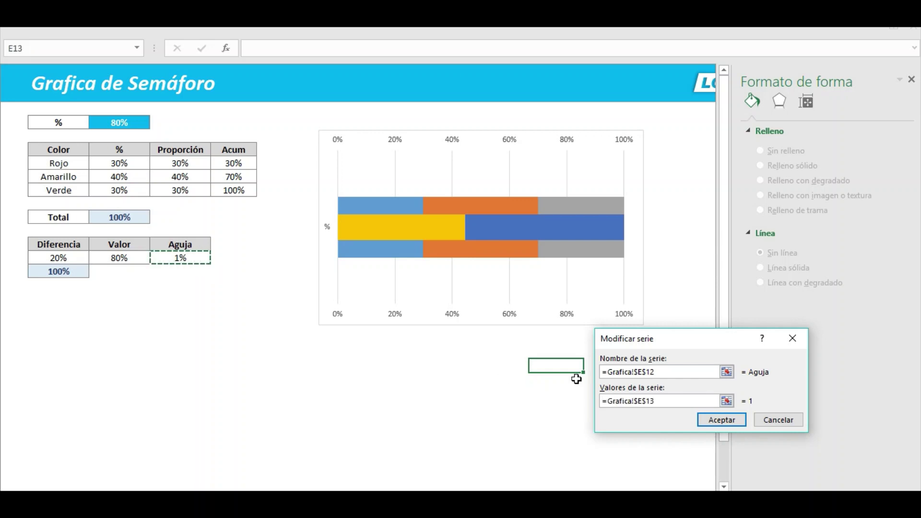
{"action": "left_click", "coordinate": [723, 421]}
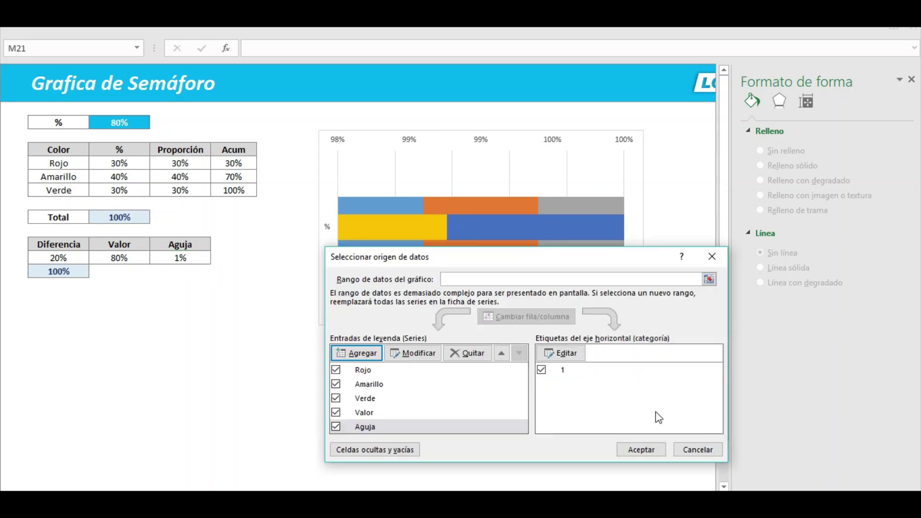
{"action": "left_click", "coordinate": [640, 450]}
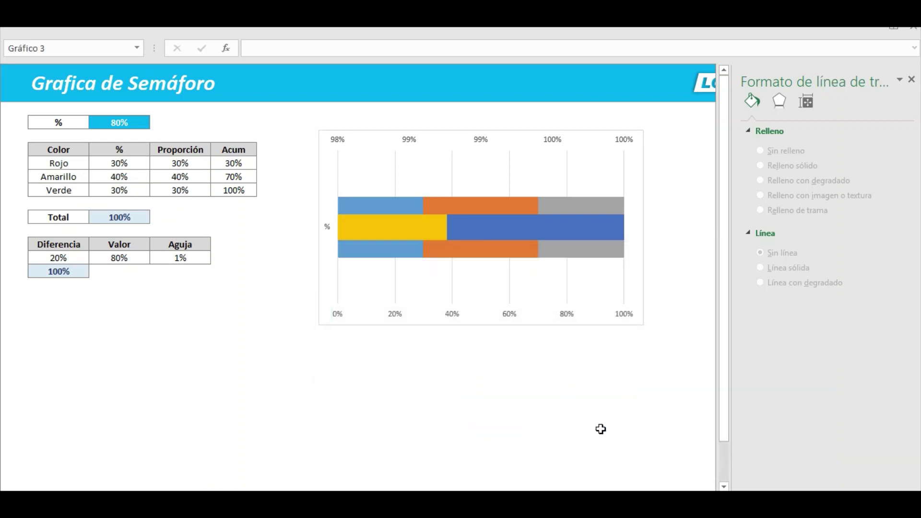
- Add a chart series named from cell C12 (Diferencia) with its values from C13
{"action": "left_click", "coordinate": [472, 229]}
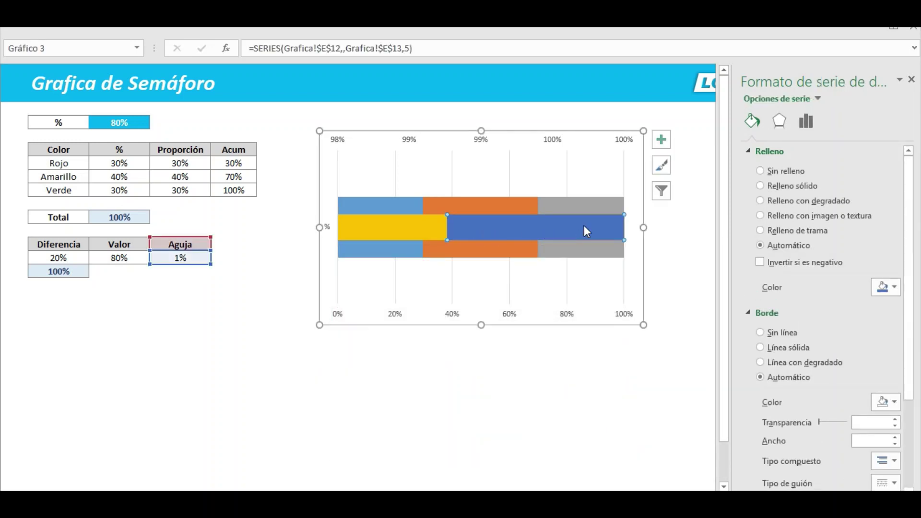
{"action": "right_click", "coordinate": [633, 176]}
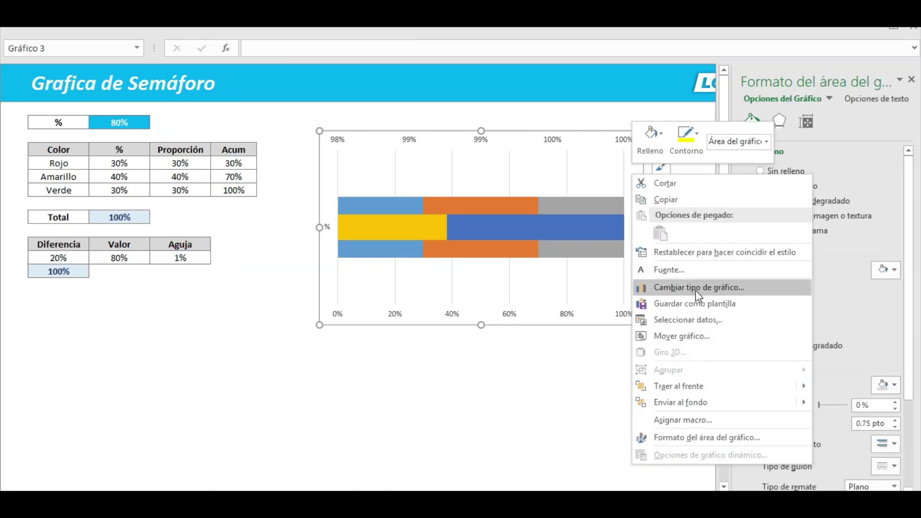
{"action": "left_click", "coordinate": [697, 321]}
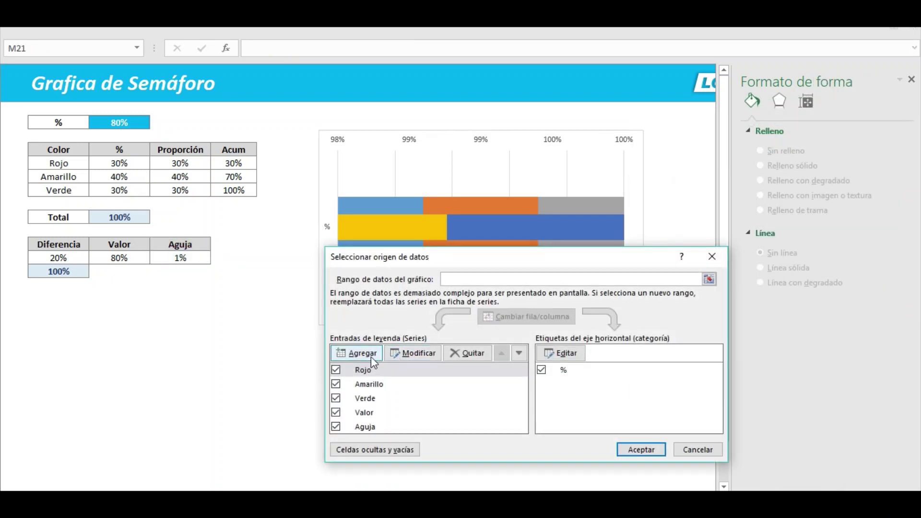
{"action": "left_click", "coordinate": [370, 357]}
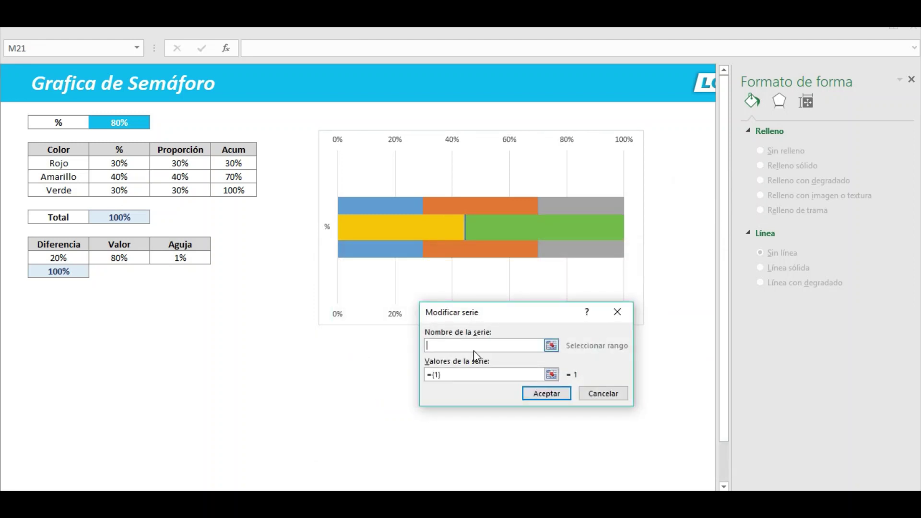
{"action": "left_click", "coordinate": [63, 246]}
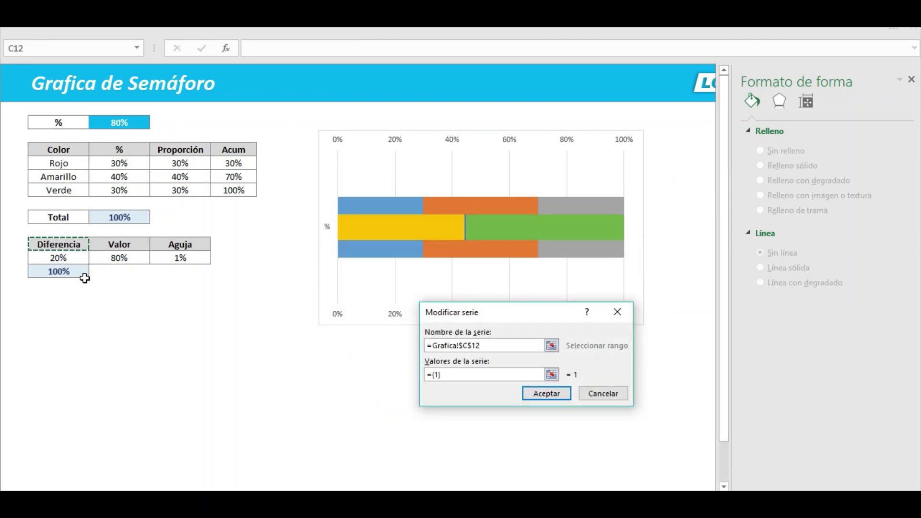
{"action": "left_click_drag", "start_coordinate": [435, 375], "coordinate": [359, 372]}
{"action": "key", "text": "BackSpace"}
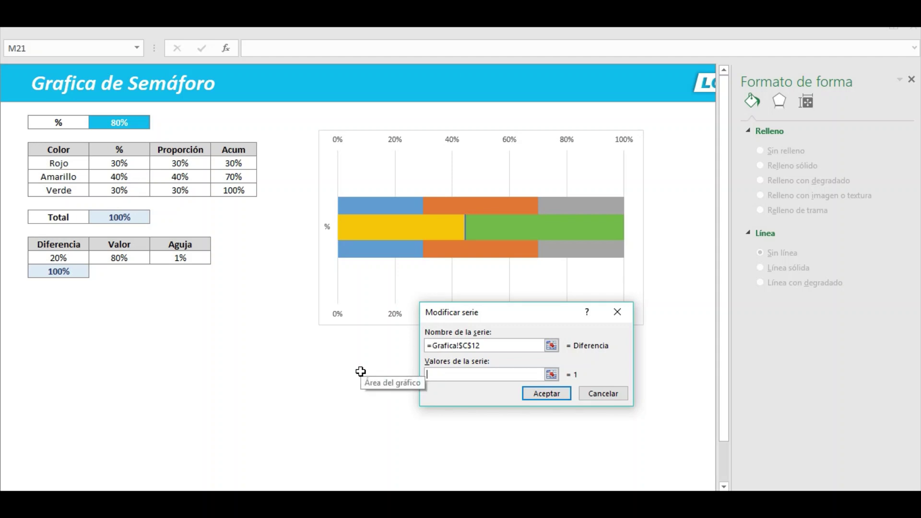
{"action": "left_click", "coordinate": [67, 257]}
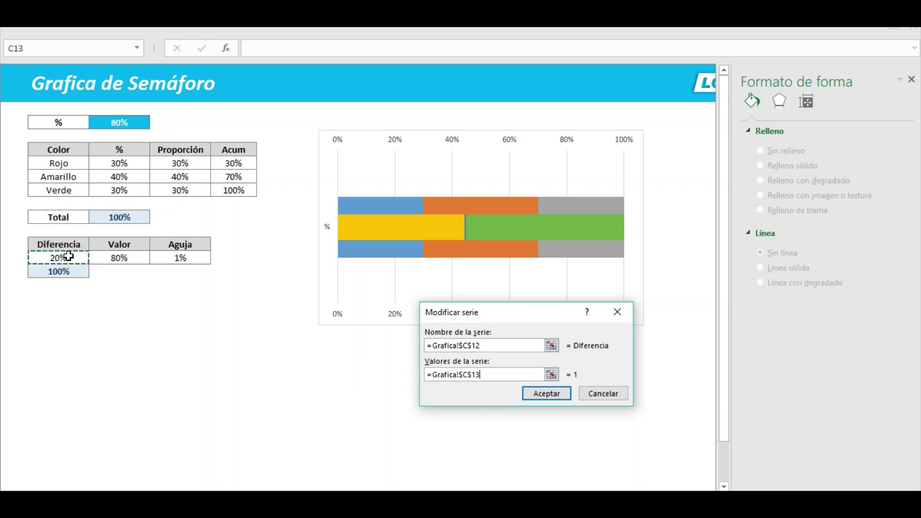
{"action": "left_click", "coordinate": [542, 395]}
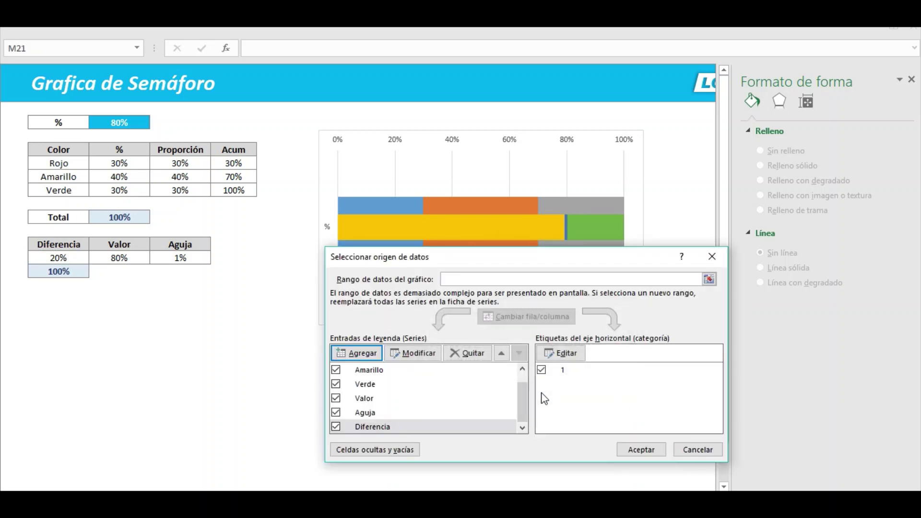
{"action": "left_click", "coordinate": [632, 450]}
{"action": "left_click", "coordinate": [484, 368]}
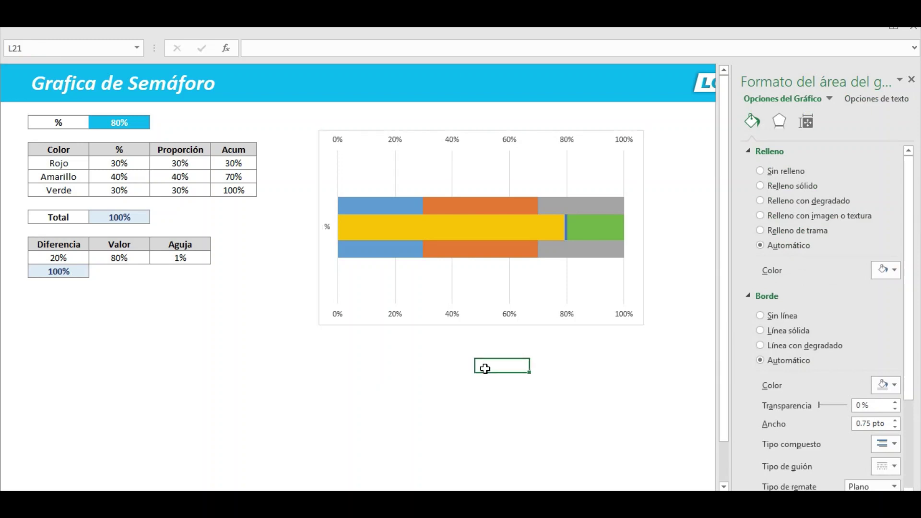
{"action": "left_click", "coordinate": [294, 234]}
- Recalculate the random percentage with F9 until it reads 66%, so the yellow bar reaches 66%
{"action": "key", "text": "F9"}
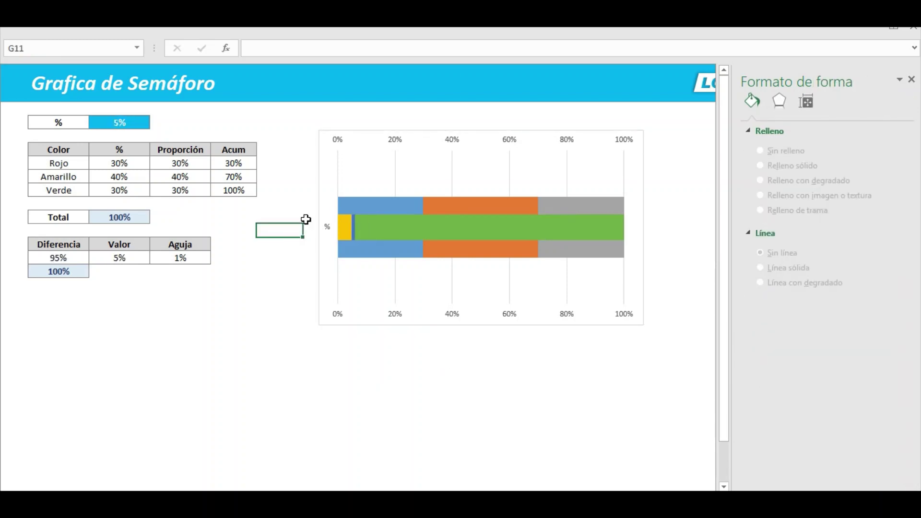
{"action": "key", "text": "F9"}
{"action": "key", "text": "F9"}
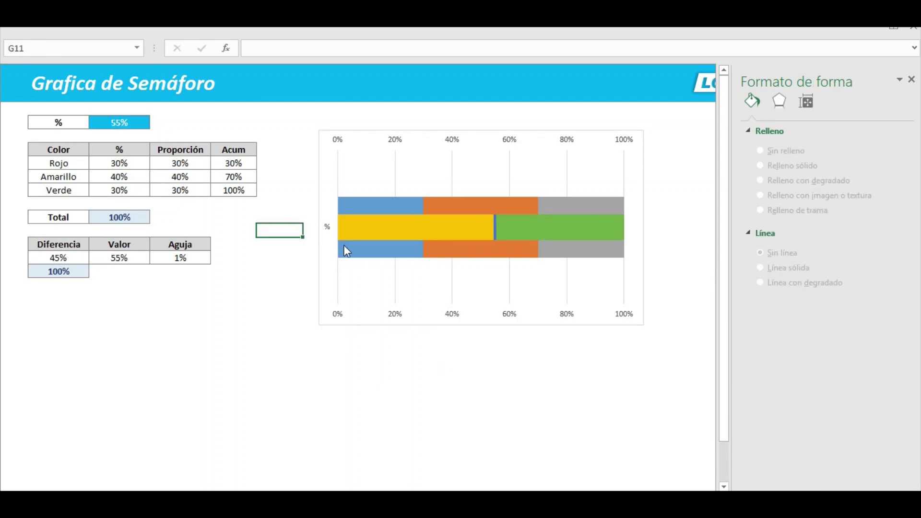
{"action": "key", "text": "F9"}
{"action": "key", "text": "F9"}
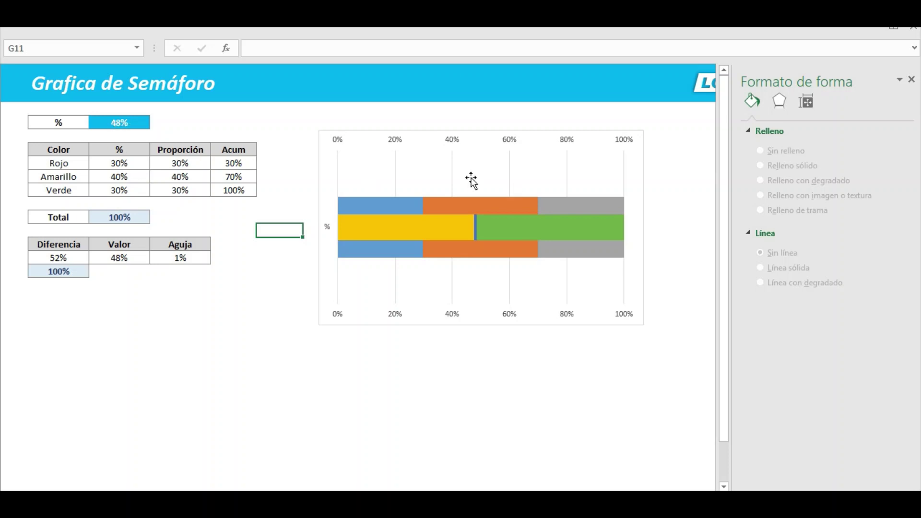
{"action": "key", "text": "F9"}
{"action": "key", "text": "F9"}
{"action": "key", "text": "F9"}
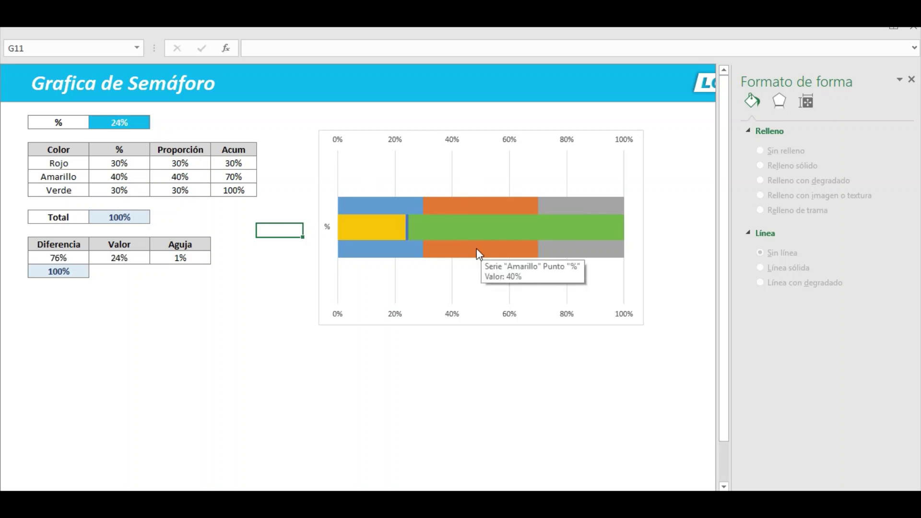
{"action": "key", "text": "F9"}
{"action": "key", "text": "F9"}
{"action": "key", "text": "F9"}
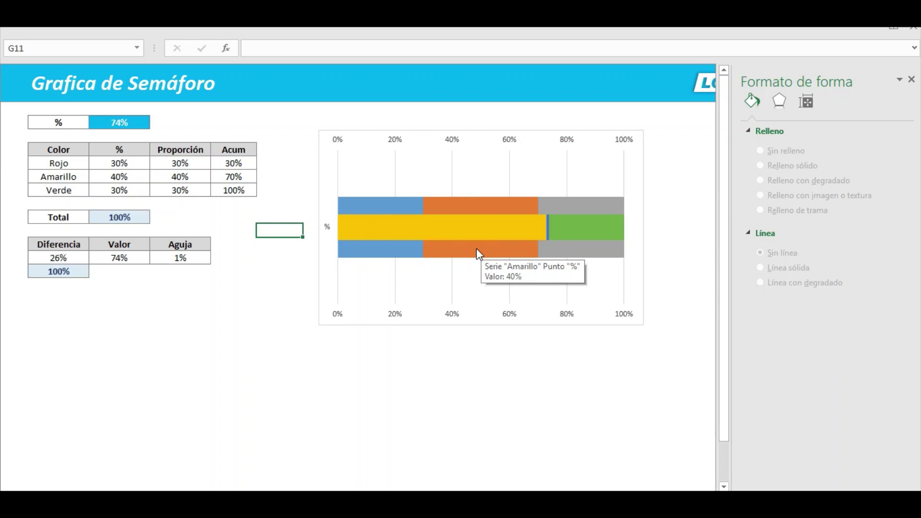
{"action": "key", "text": "F9"}
{"action": "key", "text": "F9"}
{"action": "key", "text": "F9"}
{"action": "key", "text": "F9"}
{"action": "key", "text": "F9"}
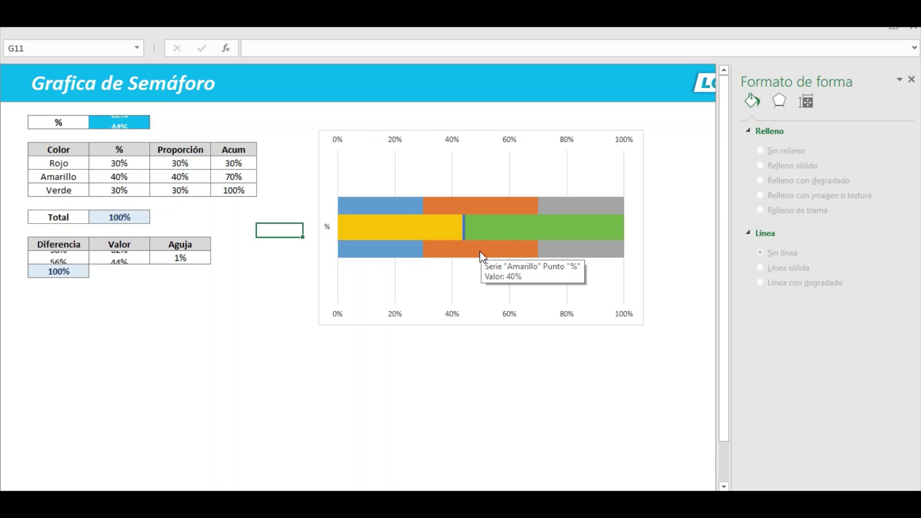
{"action": "key", "text": "F9"}
{"action": "left_click", "coordinate": [519, 342]}
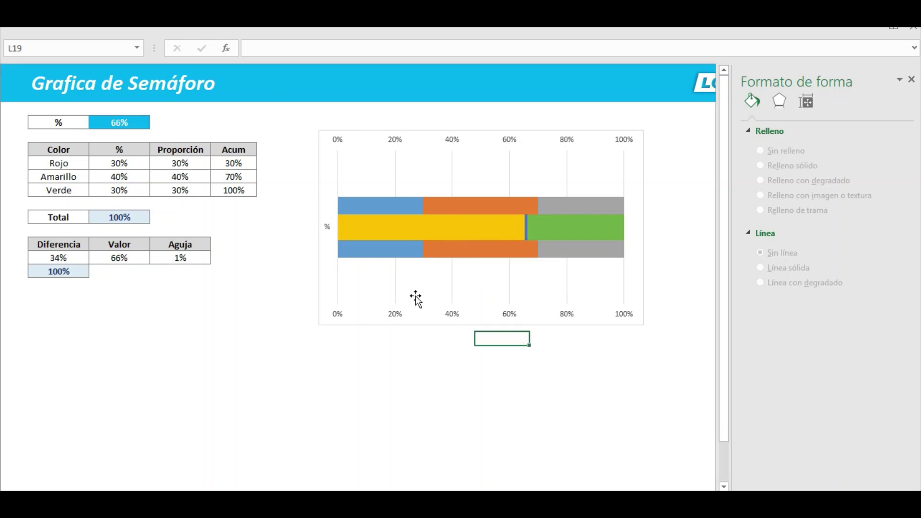
- Change the yellow Valor series' gap width from 500% to 110%
{"action": "left_click", "coordinate": [481, 234]}
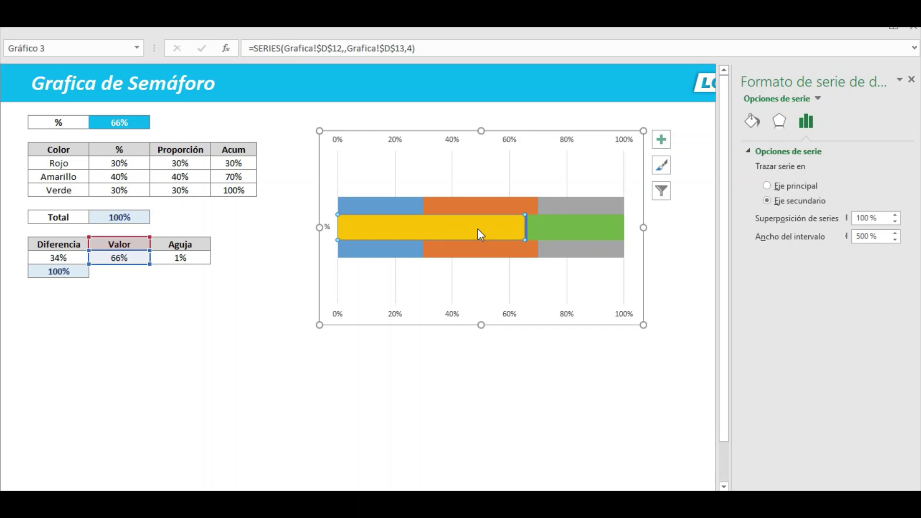
{"action": "left_click", "coordinate": [870, 238]}
{"action": "type", "text": "11"}
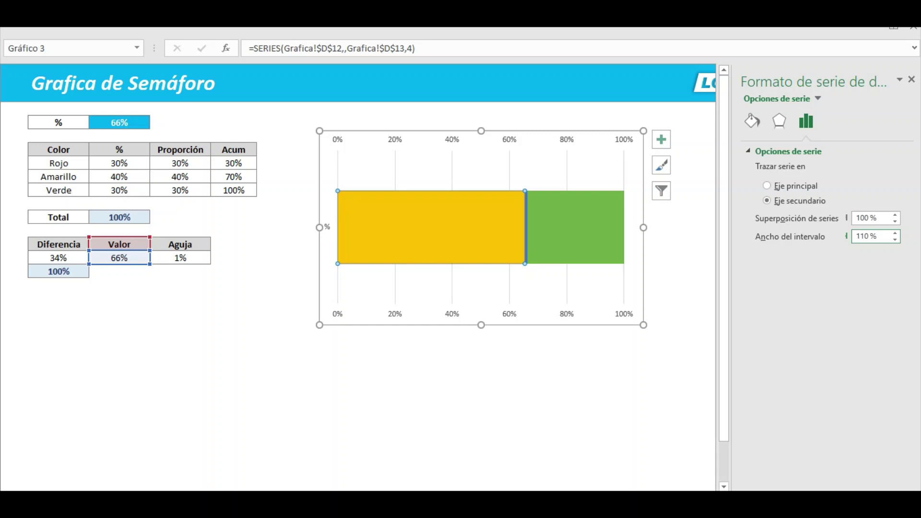
{"action": "left_click", "coordinate": [506, 232]}
{"action": "left_click", "coordinate": [253, 298]}
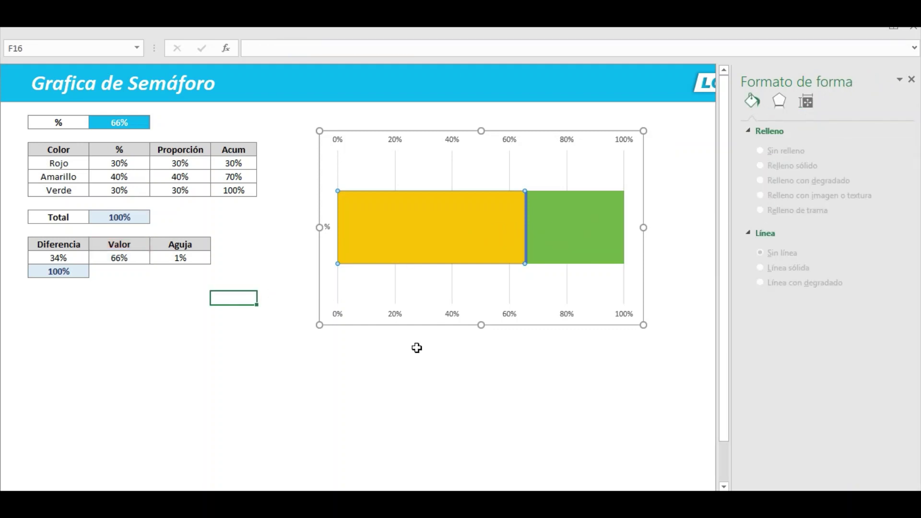
- Set No fill on both the yellow Valor and green Diferencia overlay series
{"action": "left_click", "coordinate": [481, 374]}
{"action": "left_click", "coordinate": [465, 235]}
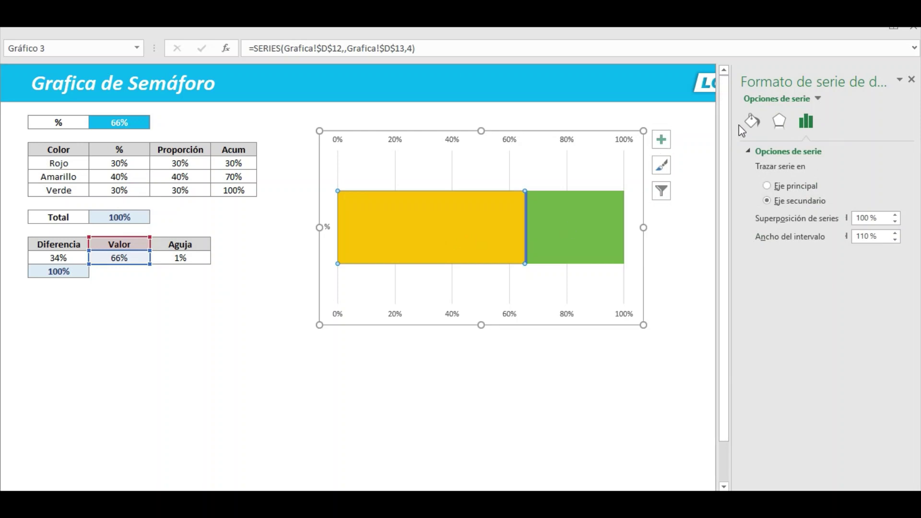
{"action": "left_click", "coordinate": [752, 121]}
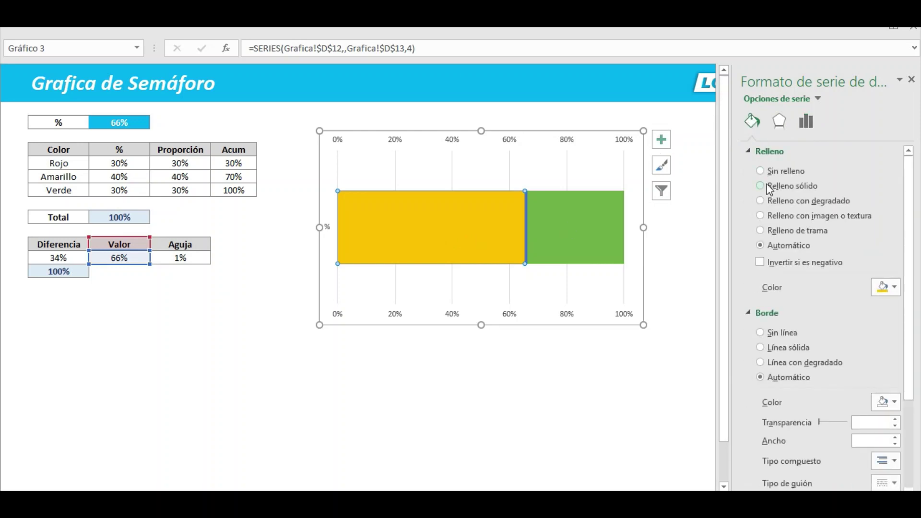
{"action": "left_click", "coordinate": [762, 172]}
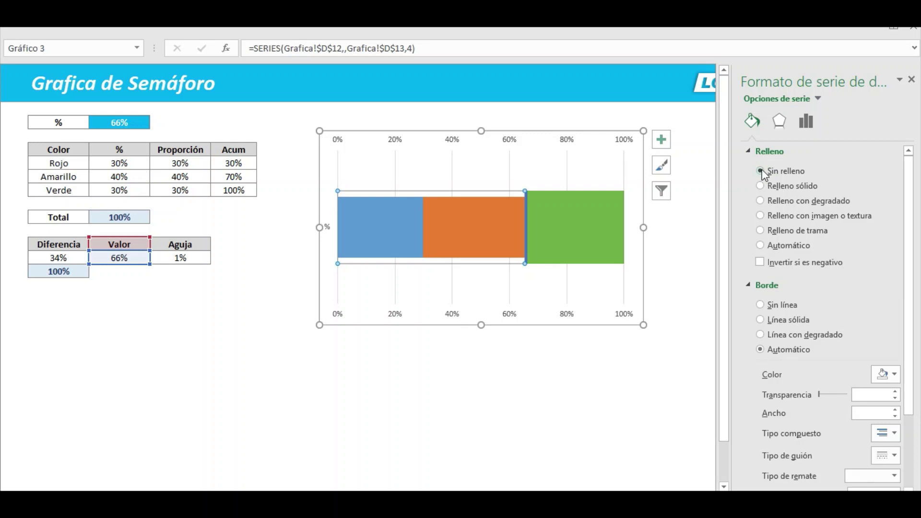
{"action": "left_click", "coordinate": [607, 226]}
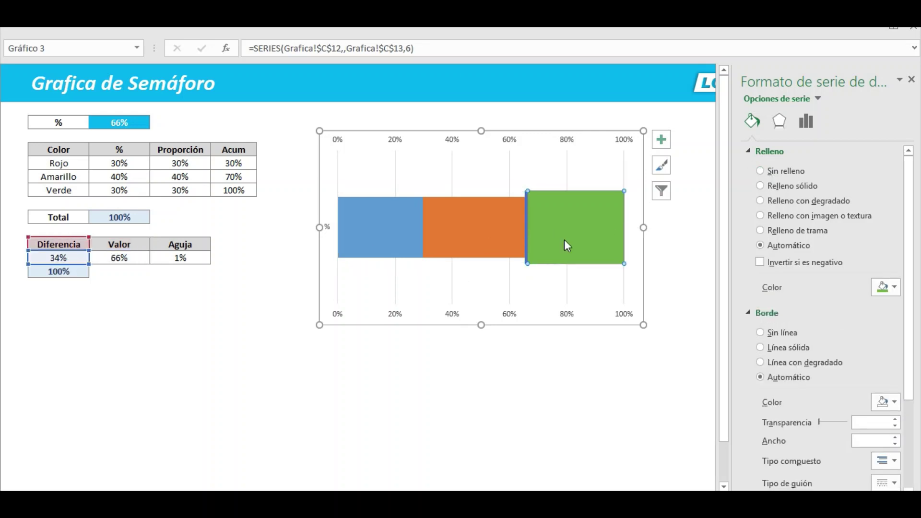
{"action": "mouse_move", "coordinate": [575, 228]}
{"action": "left_click", "coordinate": [788, 173]}
{"action": "left_click", "coordinate": [619, 351]}
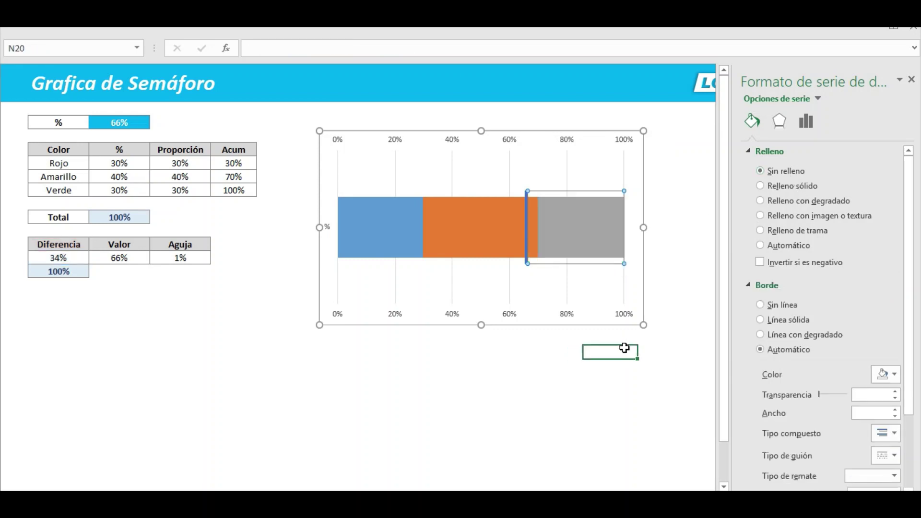
{"action": "left_click", "coordinate": [543, 380]}
- Recalculate with F9 and check the Aguja needle follows the new 69% value
{"action": "left_click", "coordinate": [525, 230]}
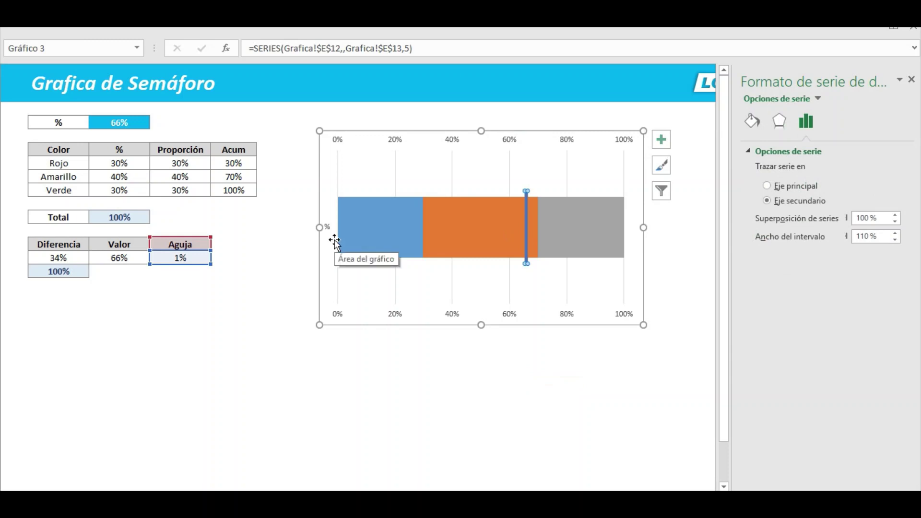
{"action": "key", "text": "F9"}
{"action": "key", "text": "F9"}
{"action": "key", "text": "F9"}
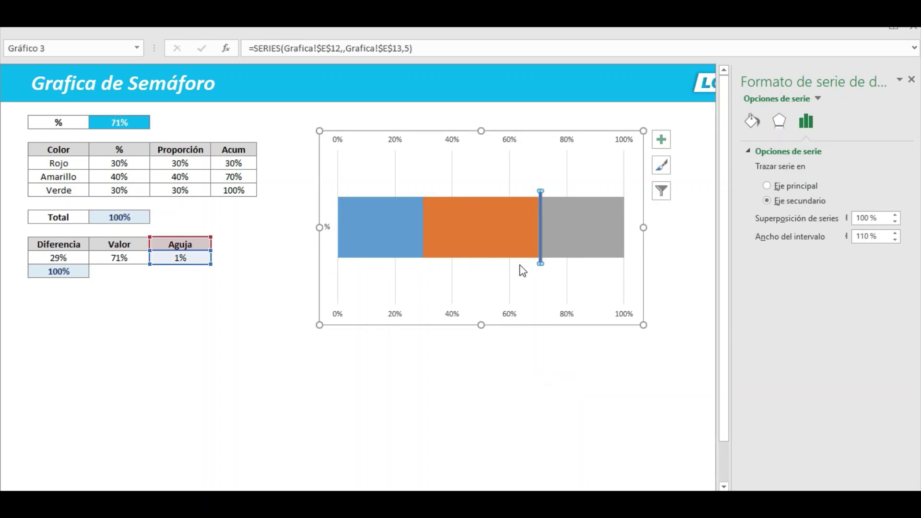
{"action": "key", "text": "F9"}
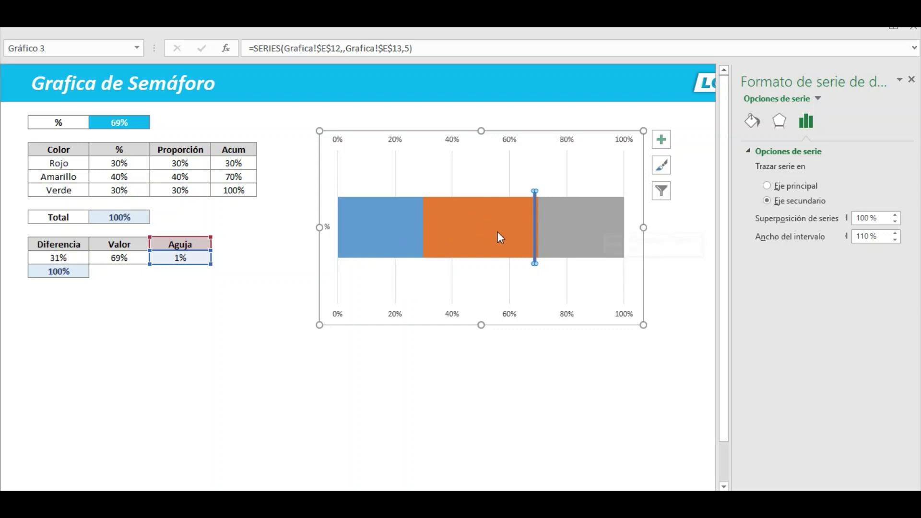
{"action": "left_click", "coordinate": [748, 153]}
{"action": "left_click", "coordinate": [747, 153]}
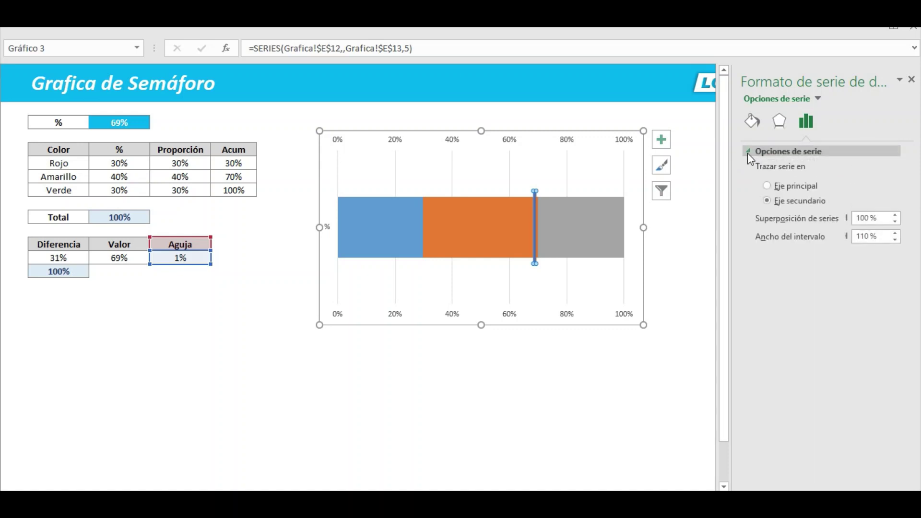
{"action": "left_click", "coordinate": [495, 235]}
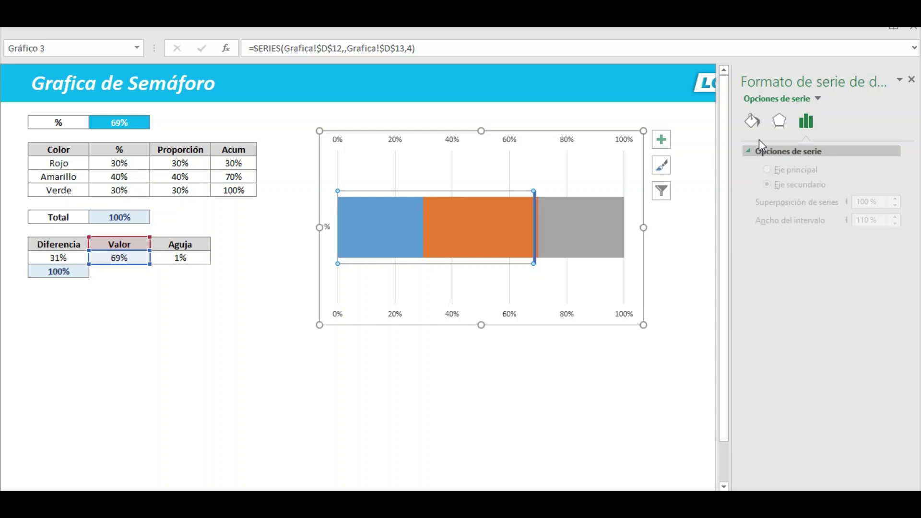
- Apply a gradient fill to the Rojo series with both gradient stops set to red
{"action": "left_click", "coordinate": [818, 98]}
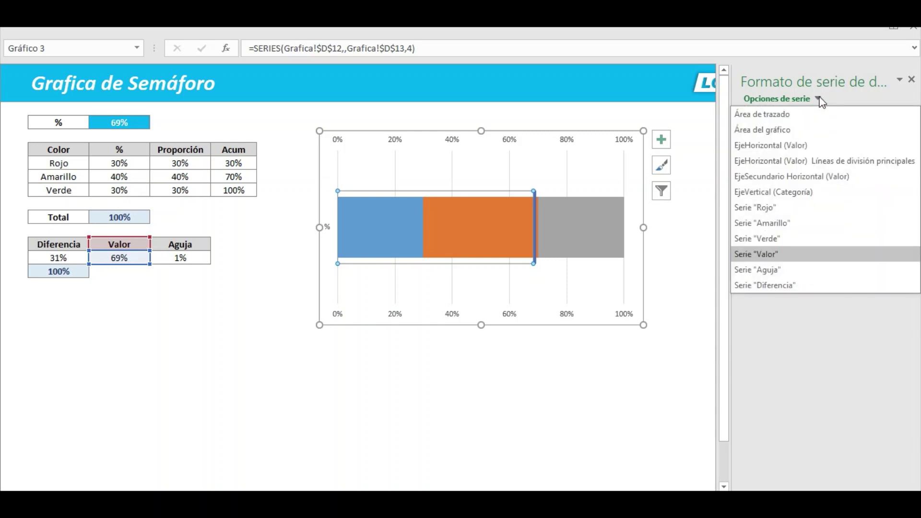
{"action": "left_click", "coordinate": [772, 208]}
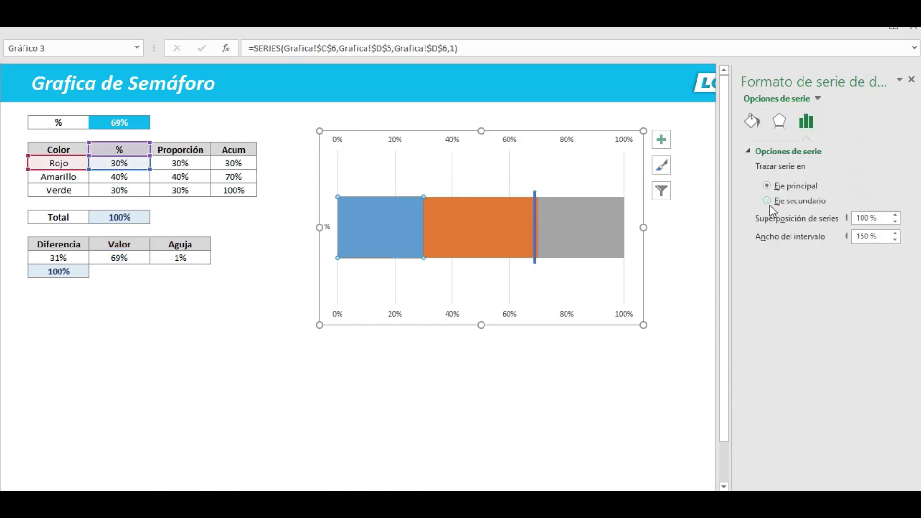
{"action": "left_click", "coordinate": [752, 121]}
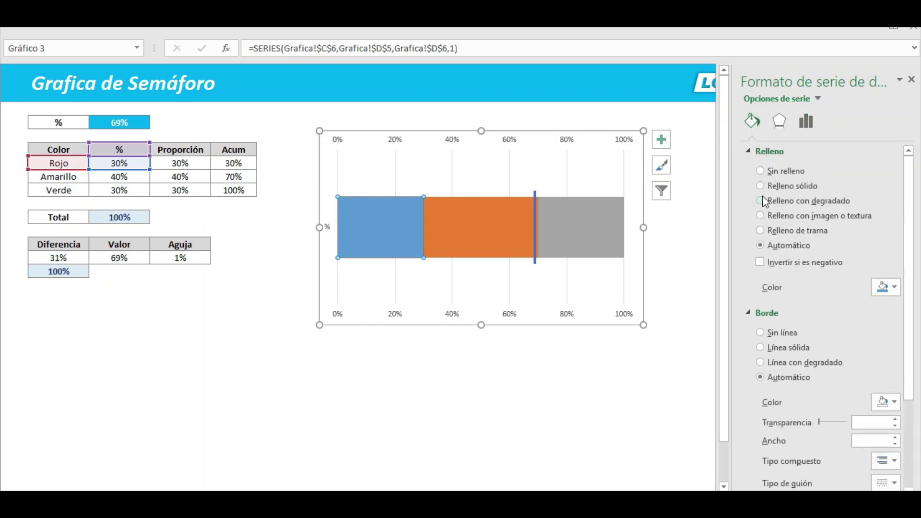
{"action": "left_click", "coordinate": [770, 202]}
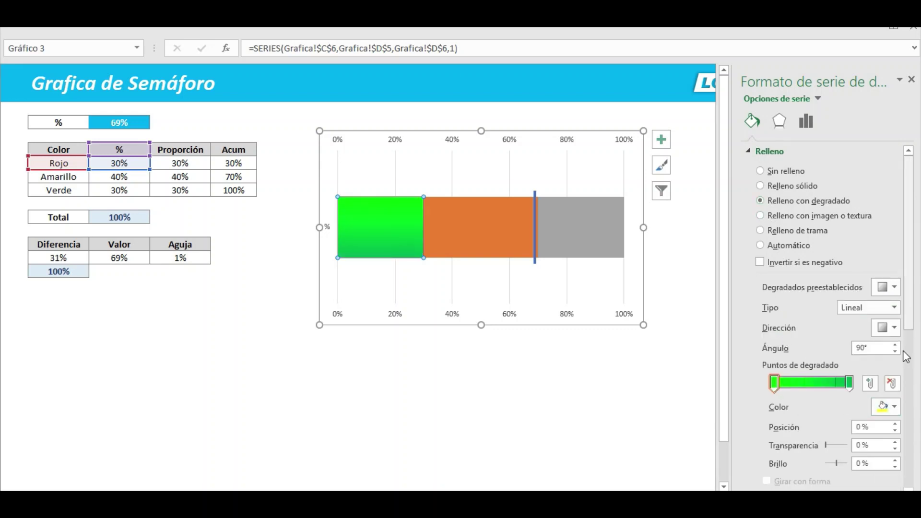
{"action": "left_click", "coordinate": [894, 408]}
{"action": "left_click", "coordinate": [823, 351]}
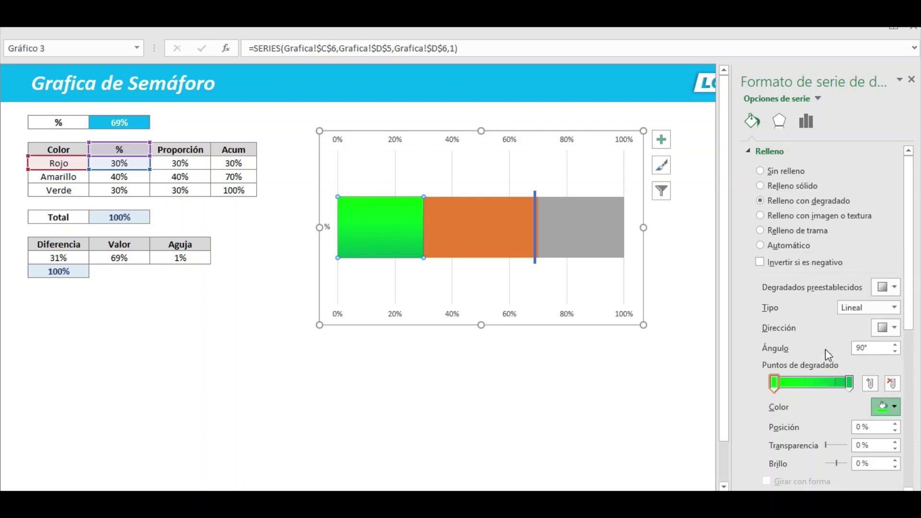
{"action": "left_click", "coordinate": [848, 383]}
{"action": "left_click", "coordinate": [897, 413]}
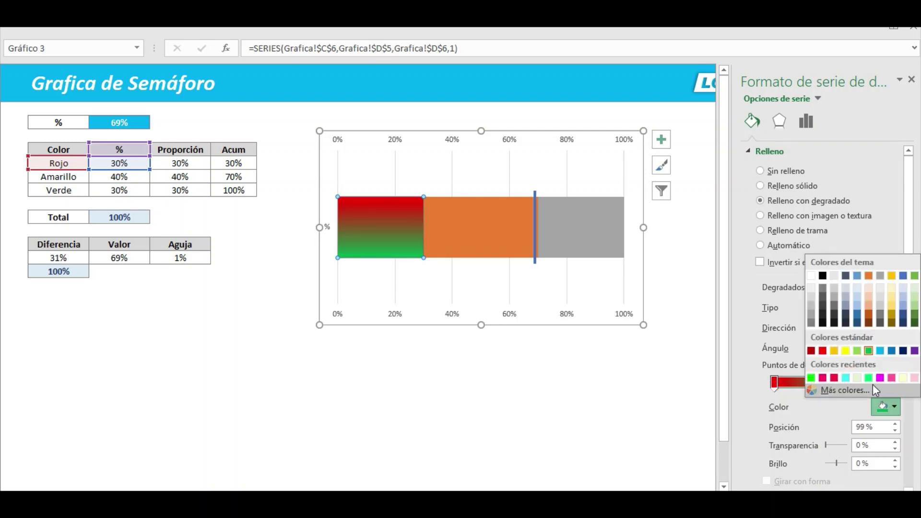
{"action": "left_click", "coordinate": [841, 383]}
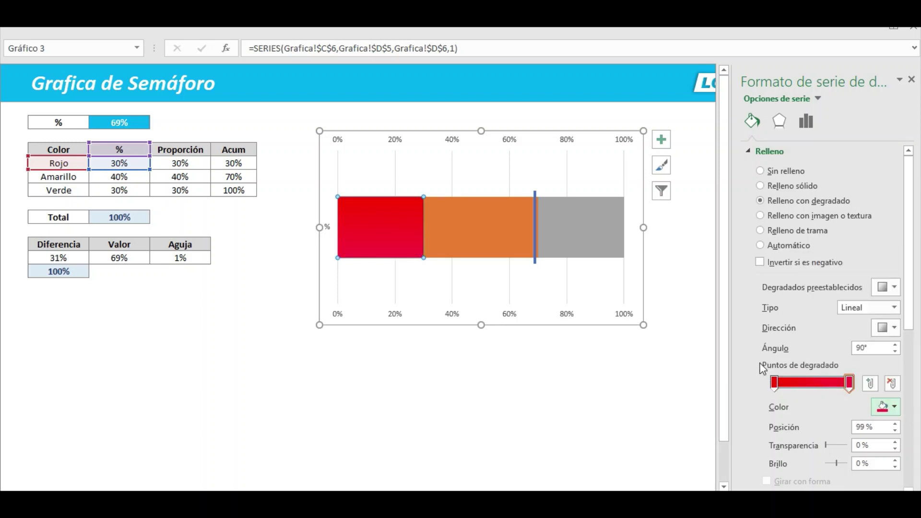
{"action": "left_click", "coordinate": [818, 99]}
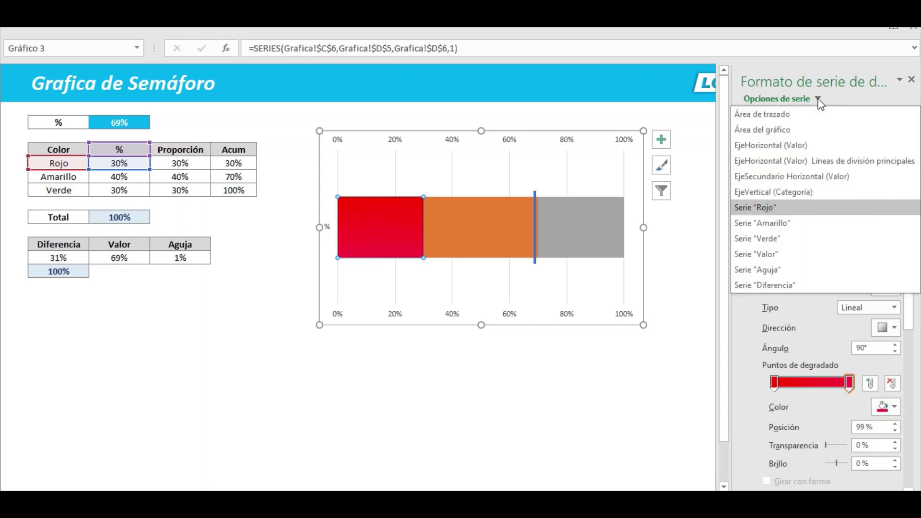
- Give the Amarillo bar a gradient fill running from yellow to orange
{"action": "left_click", "coordinate": [778, 223]}
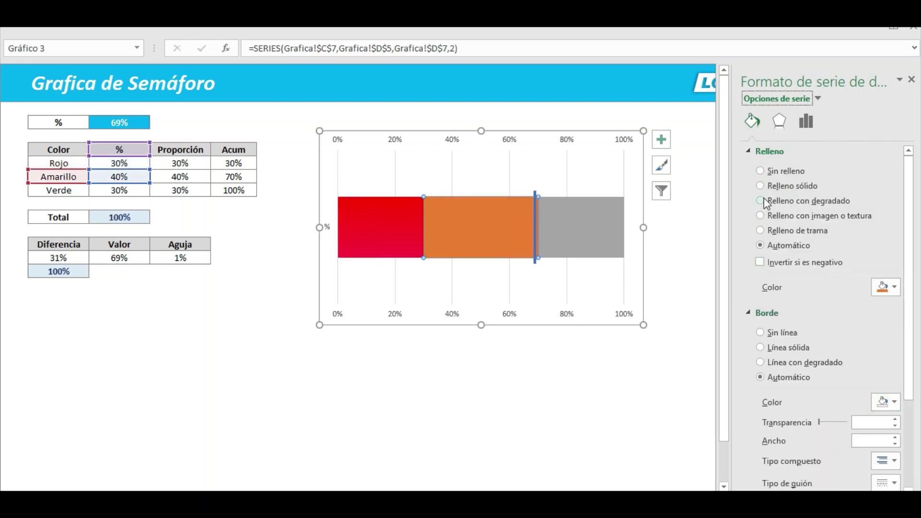
{"action": "left_click", "coordinate": [778, 200]}
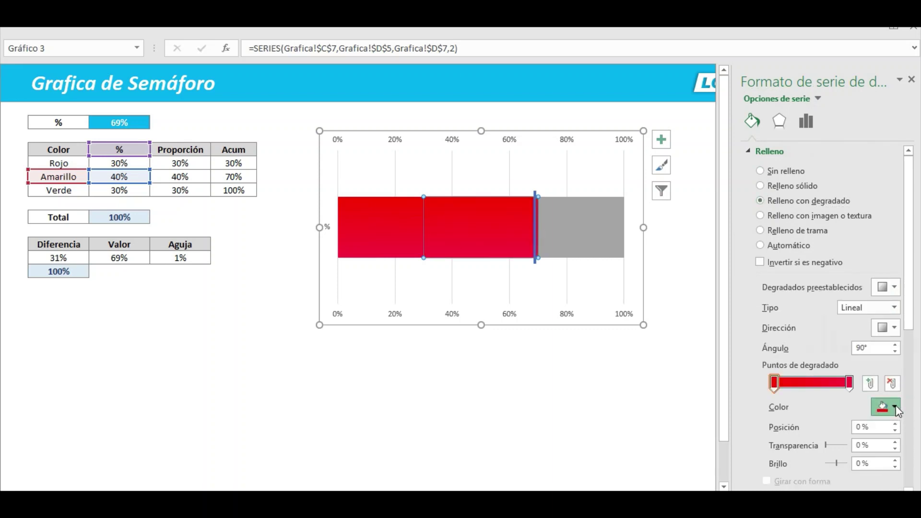
{"action": "left_click", "coordinate": [895, 408]}
{"action": "left_click", "coordinate": [847, 358]}
{"action": "left_click", "coordinate": [849, 382]}
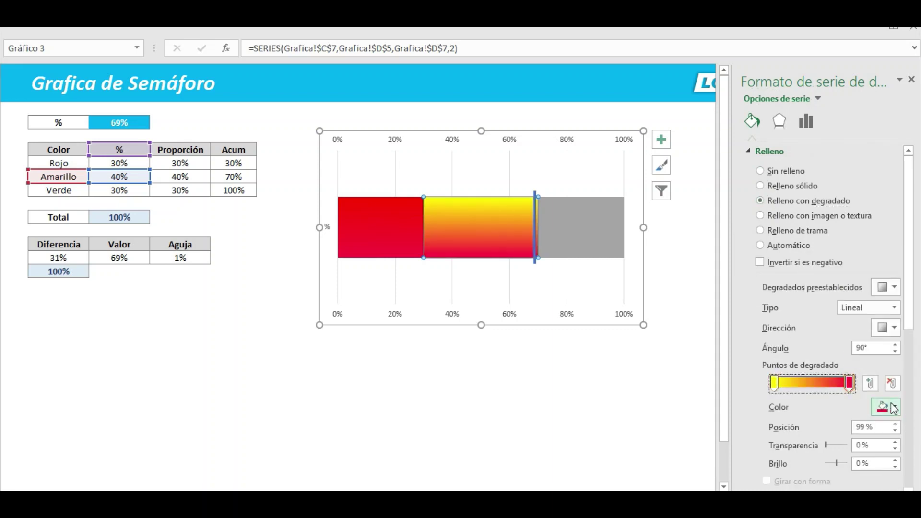
{"action": "left_click", "coordinate": [895, 408]}
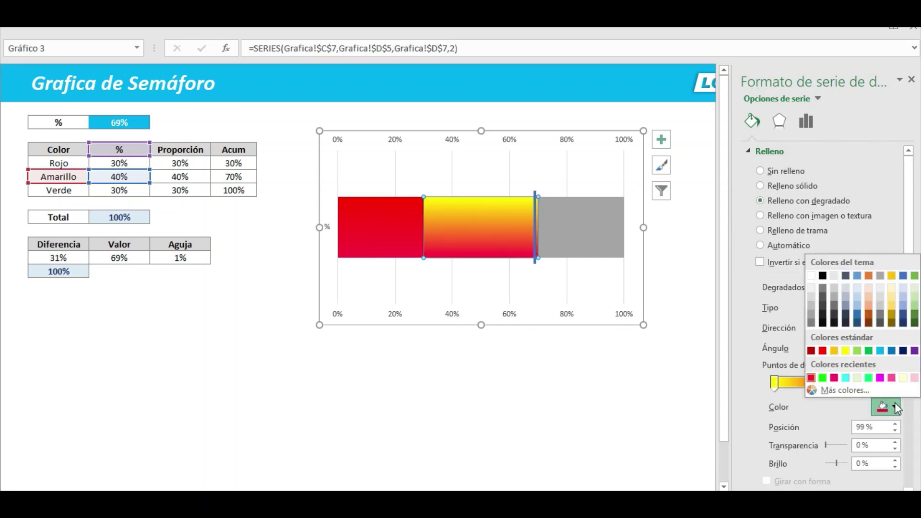
{"action": "left_click", "coordinate": [836, 349]}
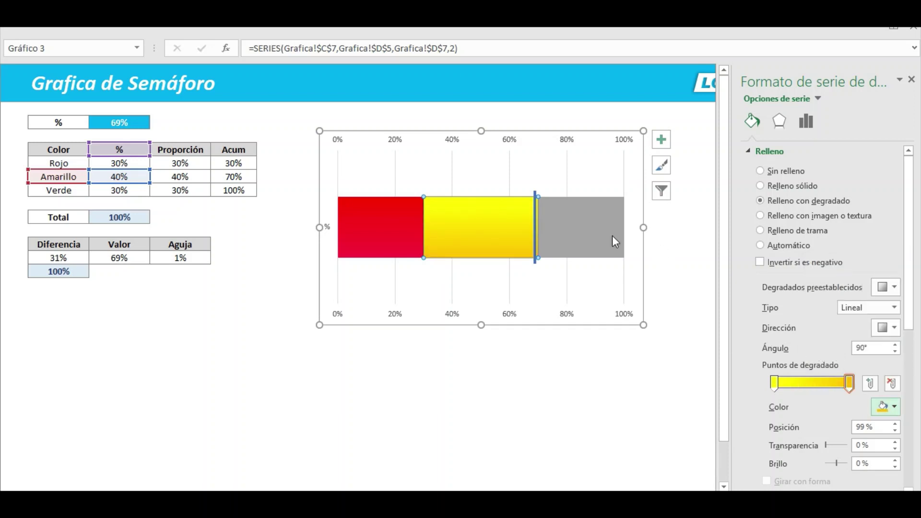
- Give the Verde bar a gradient fill from green to a darker green
{"action": "left_click", "coordinate": [818, 99]}
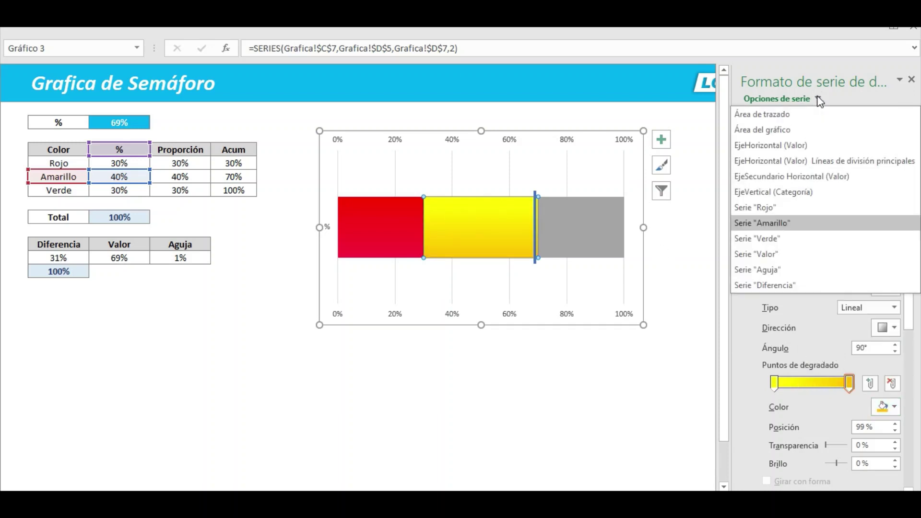
{"action": "left_click", "coordinate": [766, 243]}
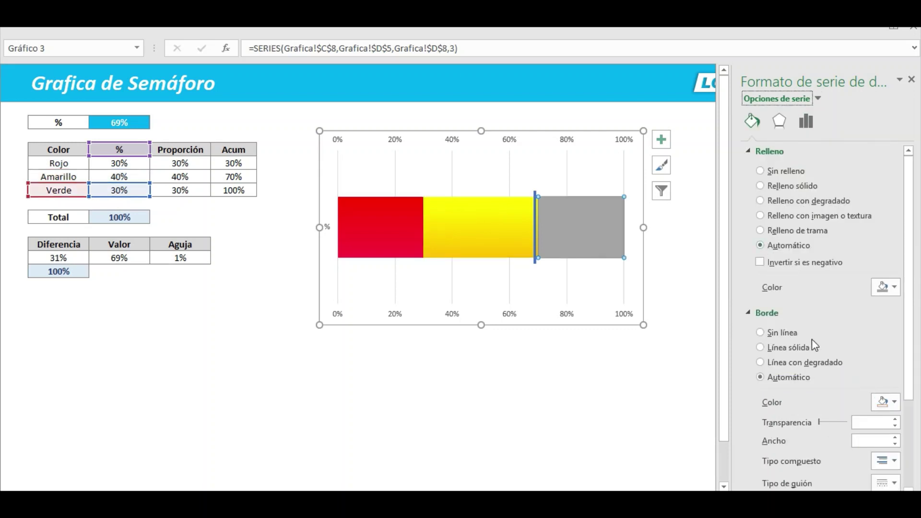
{"action": "left_click", "coordinate": [785, 200]}
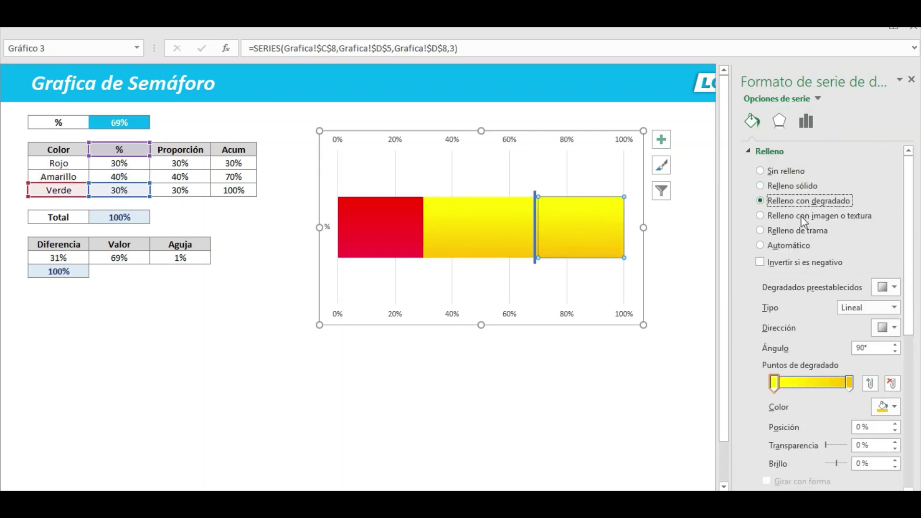
{"action": "left_click", "coordinate": [896, 407]}
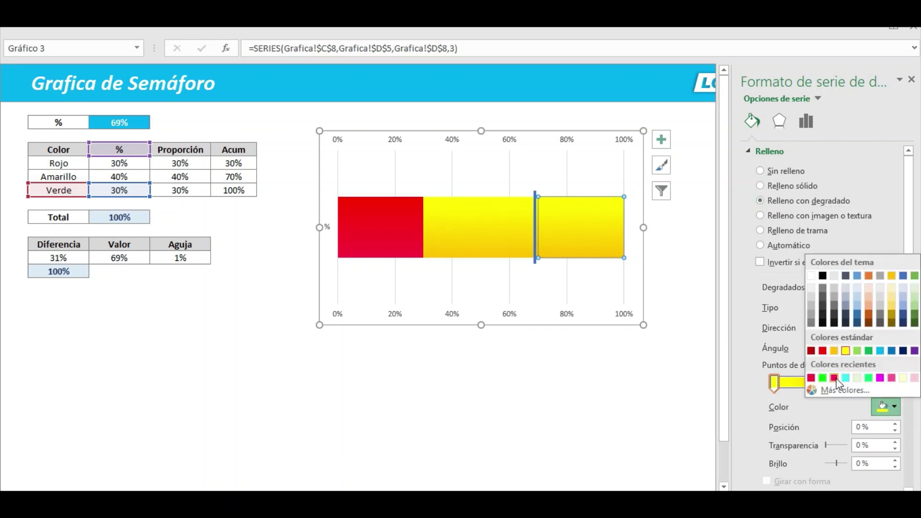
{"action": "left_click", "coordinate": [822, 378]}
{"action": "left_click", "coordinate": [849, 382]}
{"action": "left_click", "coordinate": [895, 407]}
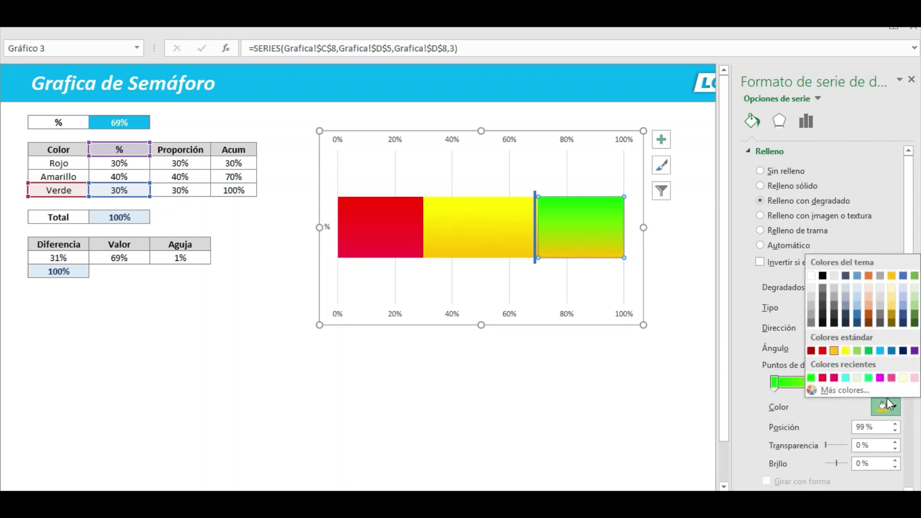
{"action": "left_click", "coordinate": [871, 357]}
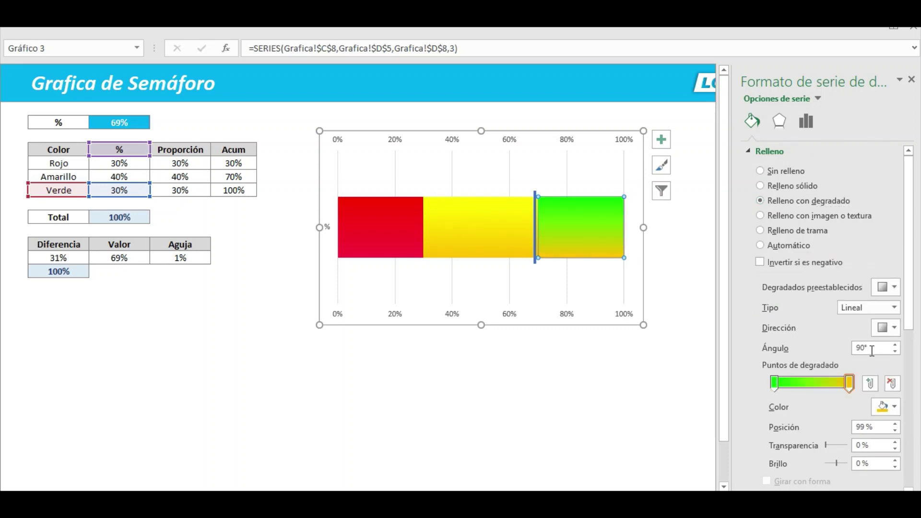
{"action": "left_click", "coordinate": [542, 377]}
{"action": "mouse_move", "coordinate": [407, 268]}
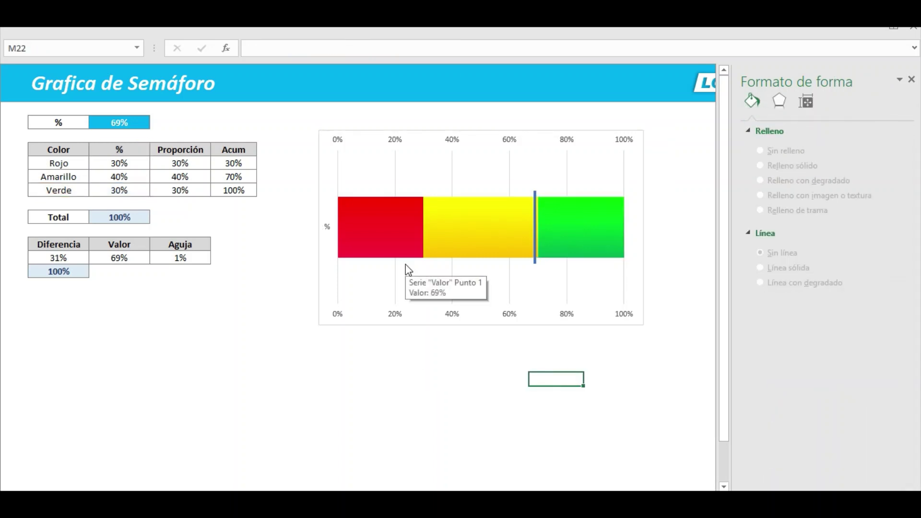
- Recalculate the random percentage in D3 several times with F9, ending at 26%
{"action": "mouse_move", "coordinate": [382, 243]}
{"action": "left_click", "coordinate": [287, 232]}
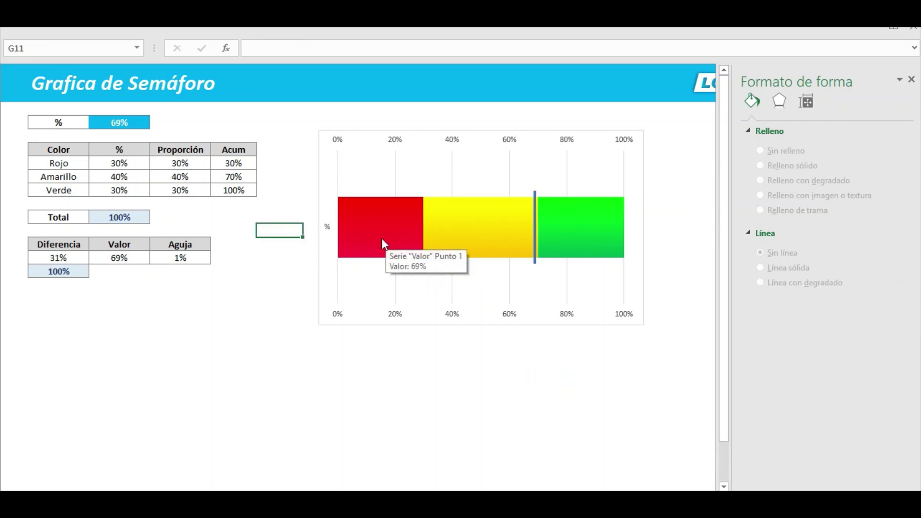
{"action": "key", "text": "F9"}
{"action": "key", "text": "F9"}
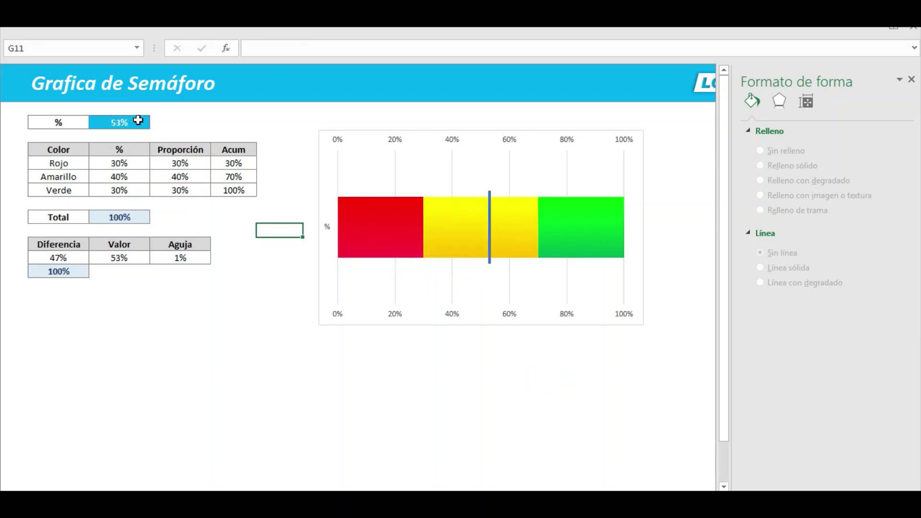
{"action": "left_click", "coordinate": [136, 123]}
{"action": "key", "text": "F9"}
{"action": "key", "text": "F9"}
{"action": "key", "text": "F9"}
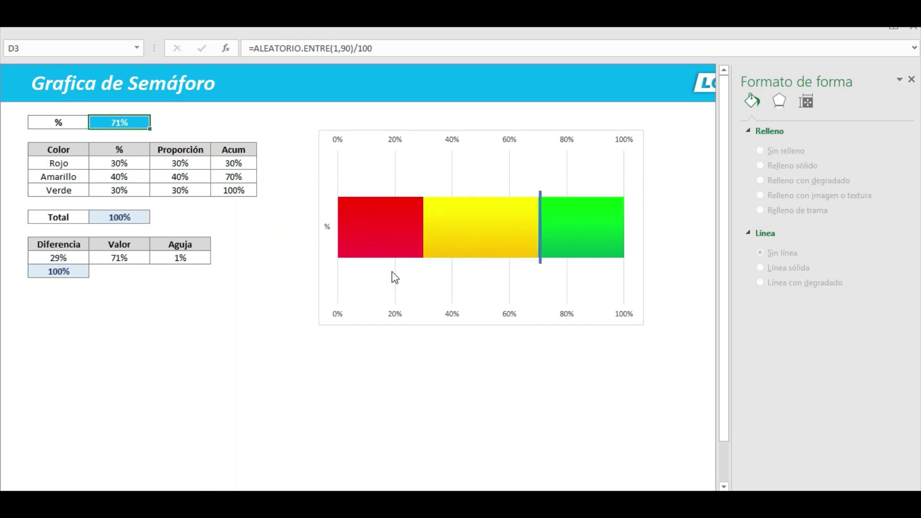
{"action": "key", "text": "F9"}
{"action": "key", "text": "F9"}
{"action": "key", "text": "F9"}
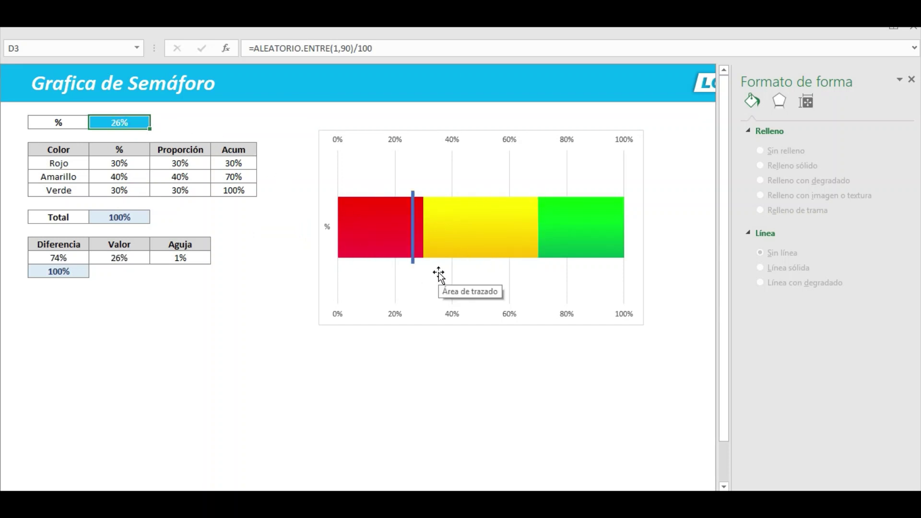
{"action": "key", "text": "F9"}
- Add a data label to the single Aguja needle point, which shows 1%
{"action": "left_click", "coordinate": [575, 224]}
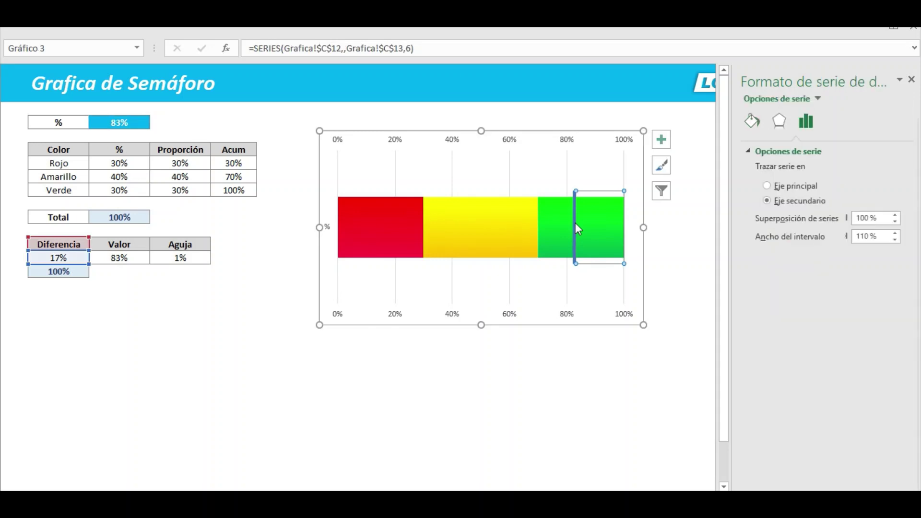
{"action": "left_click", "coordinate": [573, 222]}
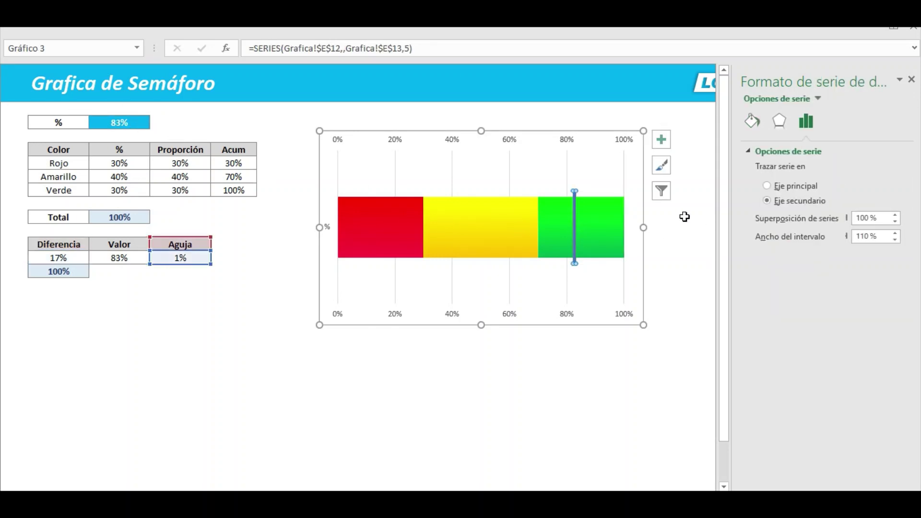
{"action": "left_click", "coordinate": [575, 226]}
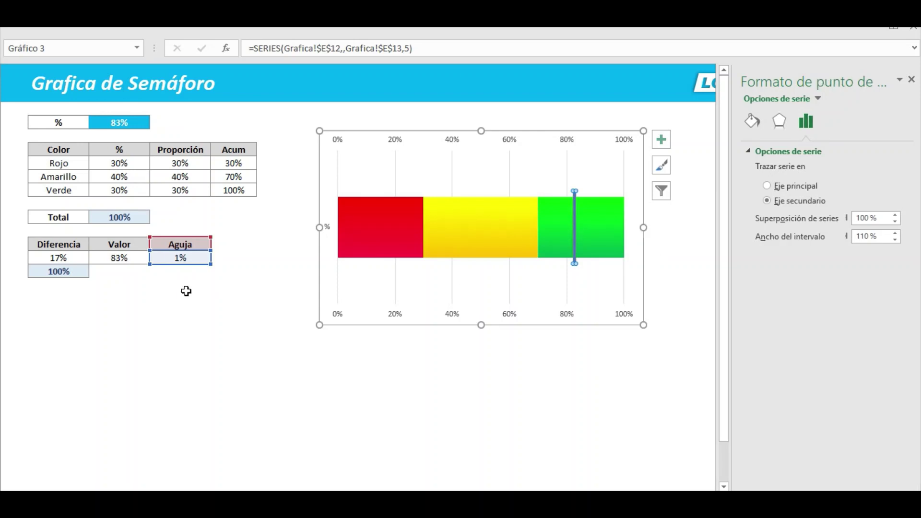
{"action": "right_click", "coordinate": [575, 215]}
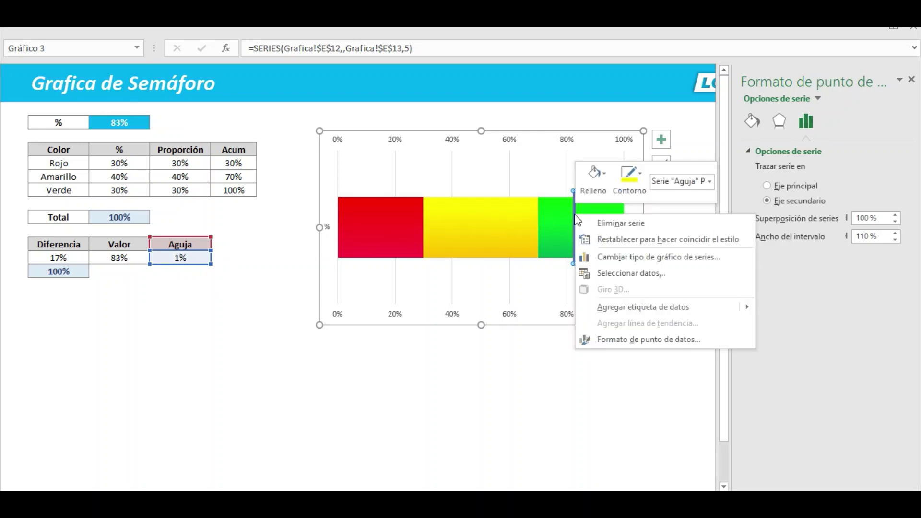
{"action": "mouse_move", "coordinate": [642, 307]}
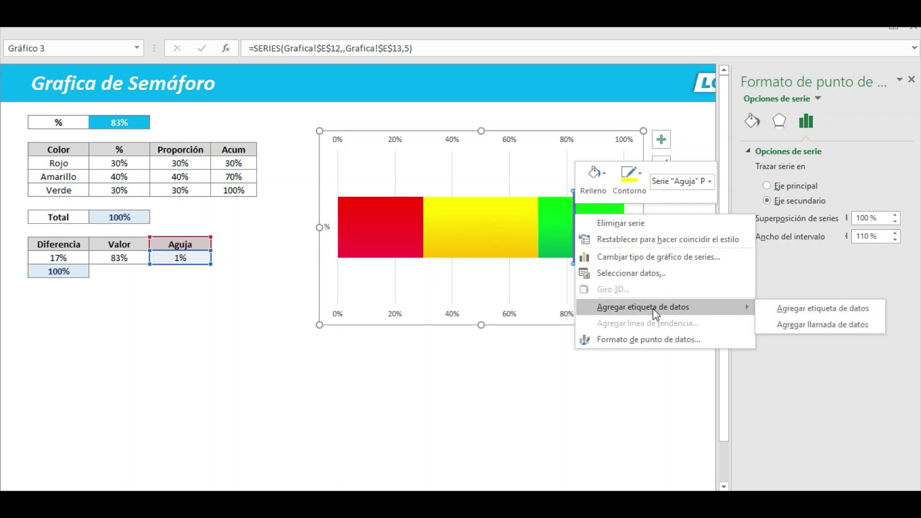
{"action": "left_click", "coordinate": [788, 308]}
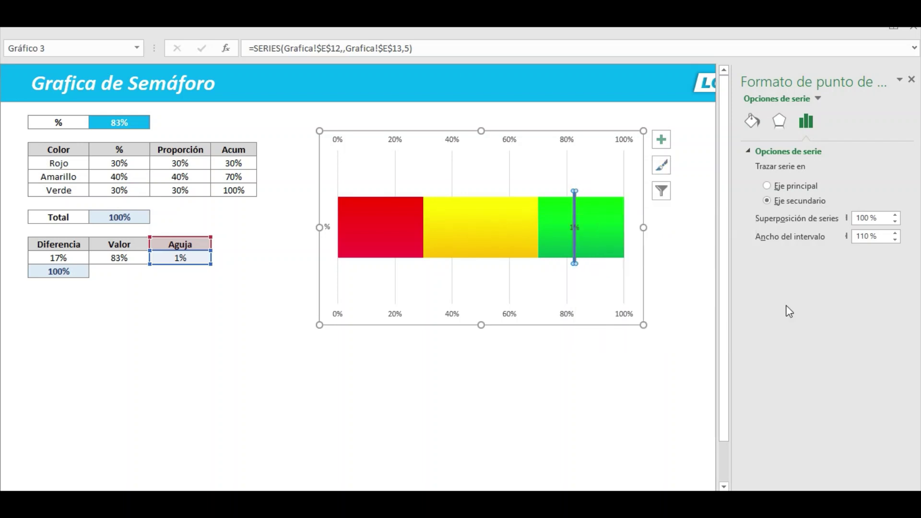
{"action": "left_click", "coordinate": [610, 376]}
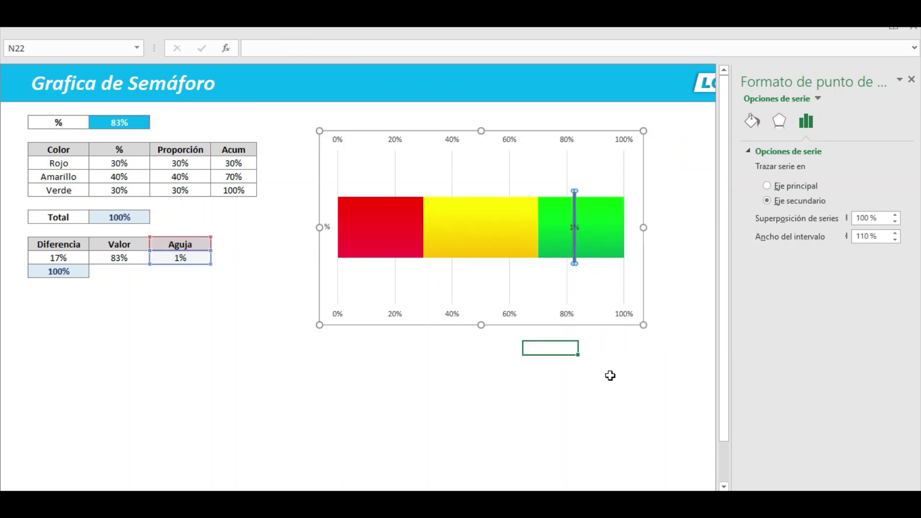
{"action": "left_click", "coordinate": [580, 236]}
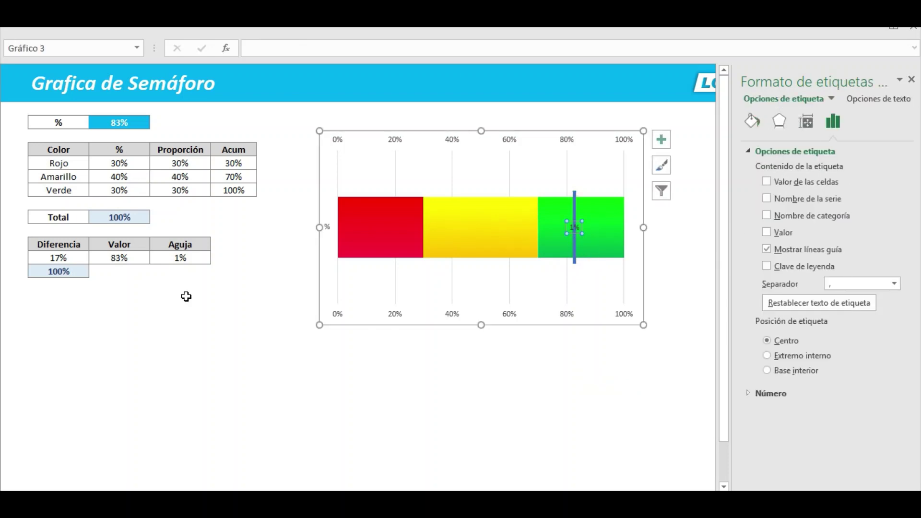
- Make the needle label show the value from cell D3 (83%)
{"action": "left_click", "coordinate": [195, 257]}
{"action": "left_click", "coordinate": [578, 228]}
{"action": "left_click", "coordinate": [766, 182]}
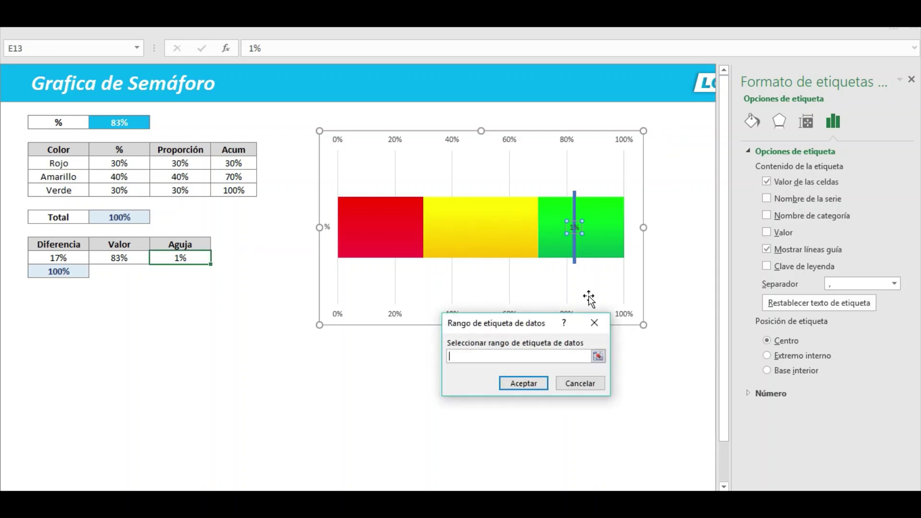
{"action": "left_click_drag", "start_coordinate": [514, 321], "coordinate": [456, 308]}
{"action": "left_click", "coordinate": [393, 342]}
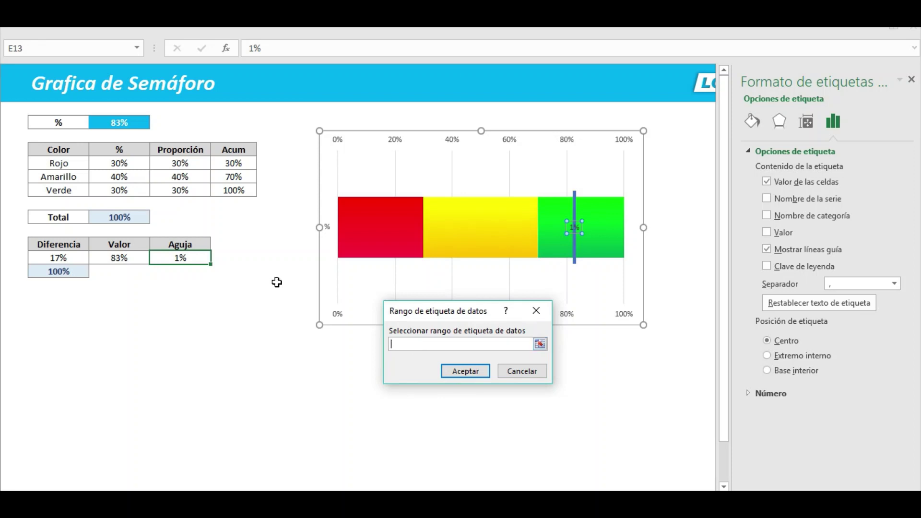
{"action": "left_click", "coordinate": [124, 122]}
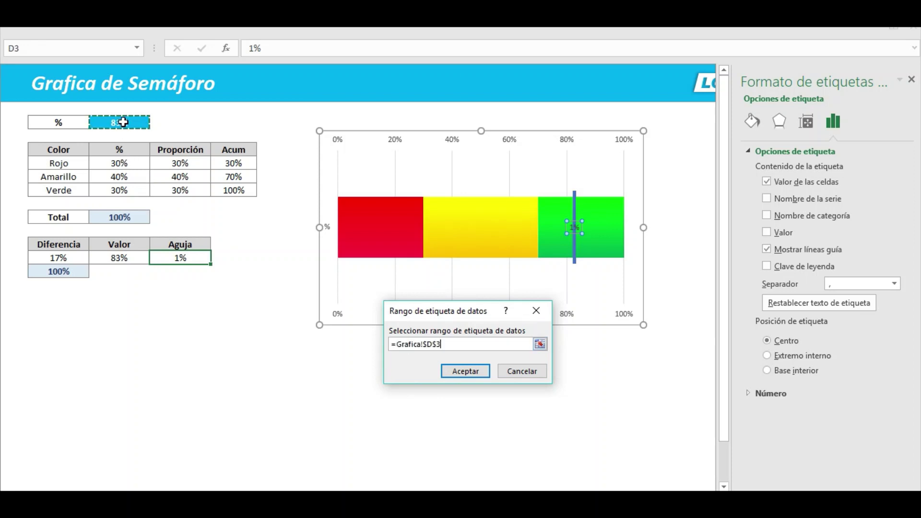
{"action": "left_click", "coordinate": [462, 375]}
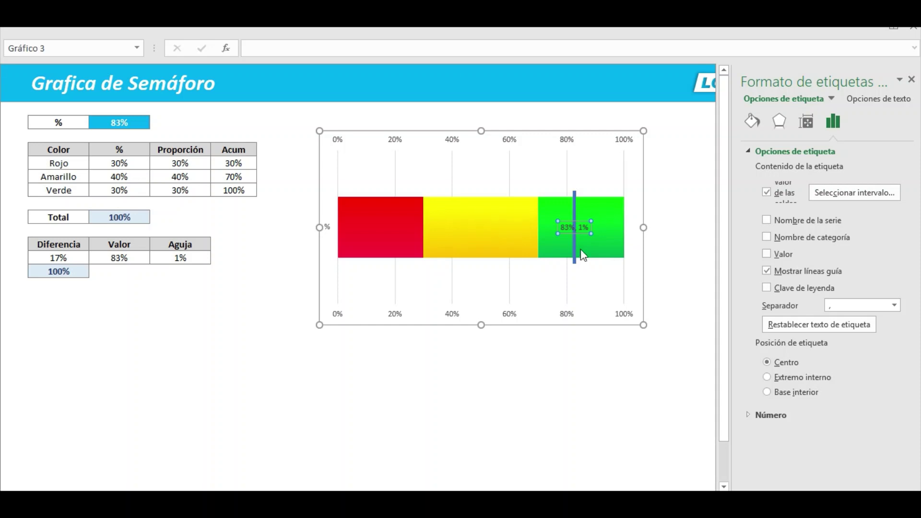
- Uncheck the label's own value so only 83% remains instead of 1%
{"action": "left_click", "coordinate": [766, 254]}
{"action": "left_click", "coordinate": [596, 384]}
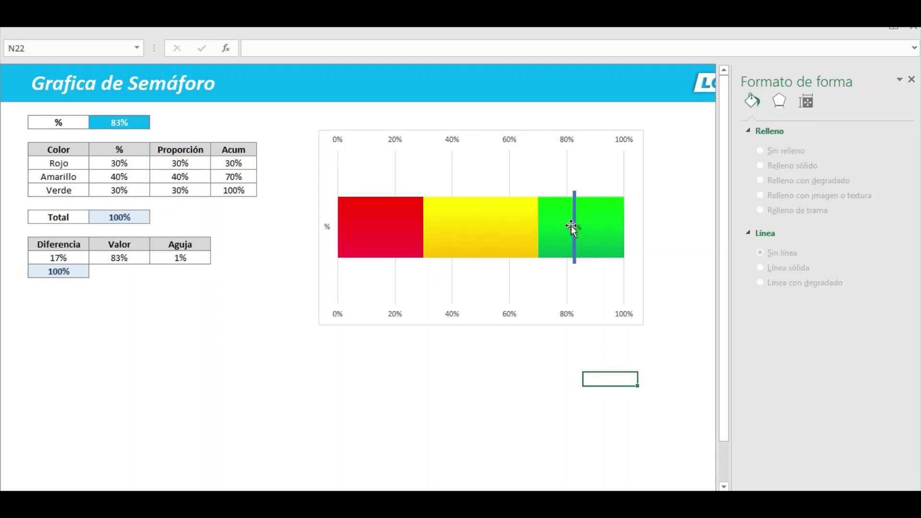
{"action": "left_click", "coordinate": [584, 232]}
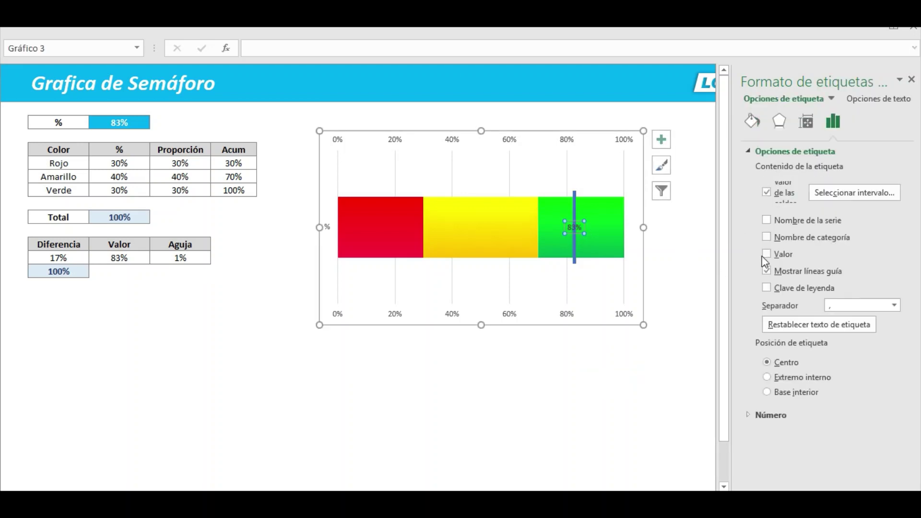
{"action": "left_click", "coordinate": [767, 255]}
{"action": "left_click", "coordinate": [767, 255]}
- Drag the 83% needle label down below the bar and reselect it
{"action": "left_click", "coordinate": [578, 226]}
{"action": "left_click_drag", "start_coordinate": [577, 227], "coordinate": [579, 289]}
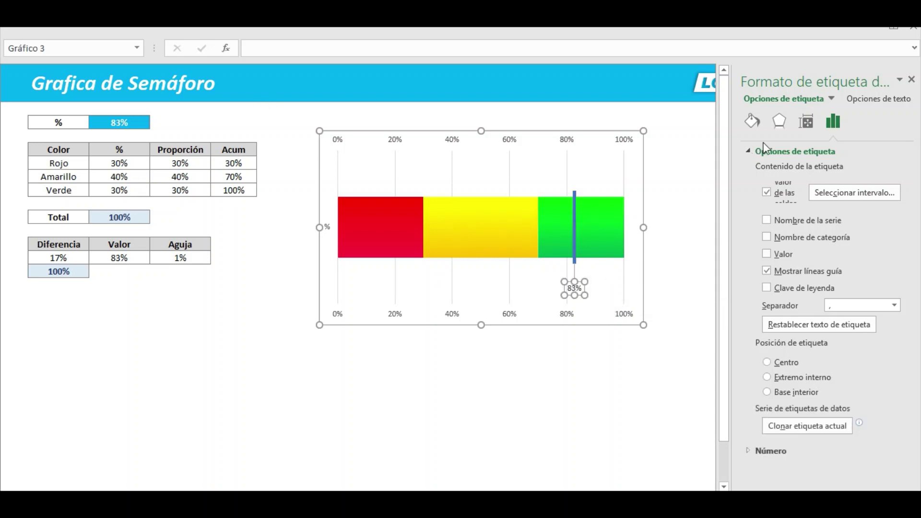
{"action": "left_click", "coordinate": [757, 123]}
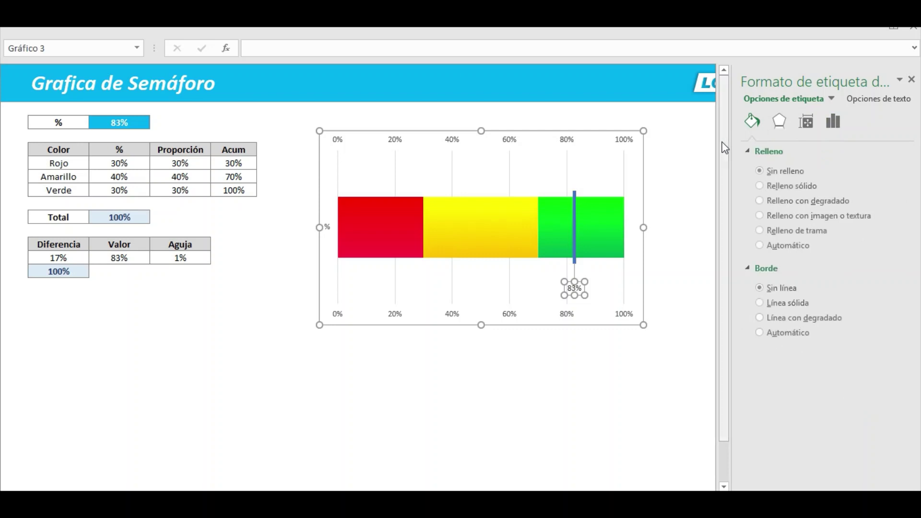
{"action": "left_click", "coordinate": [590, 355]}
{"action": "left_click", "coordinate": [578, 292]}
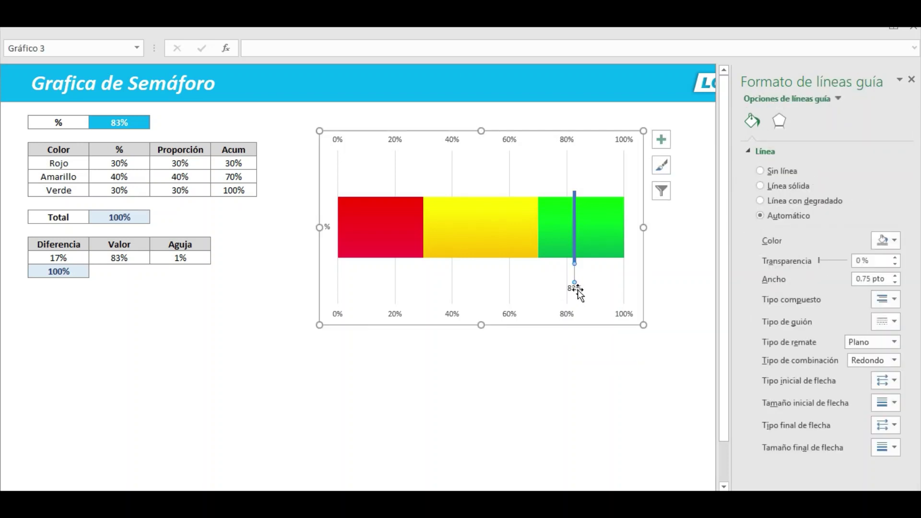
{"action": "left_click", "coordinate": [578, 291]}
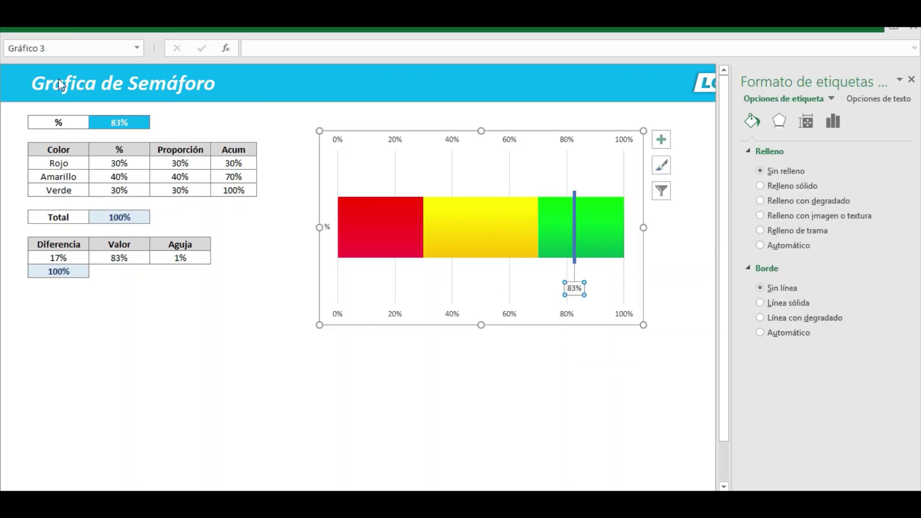
- Set the 83% label font to Arial Black at size 12
{"action": "left_click", "coordinate": [62, 31]}
{"action": "left_click", "coordinate": [67, 51]}
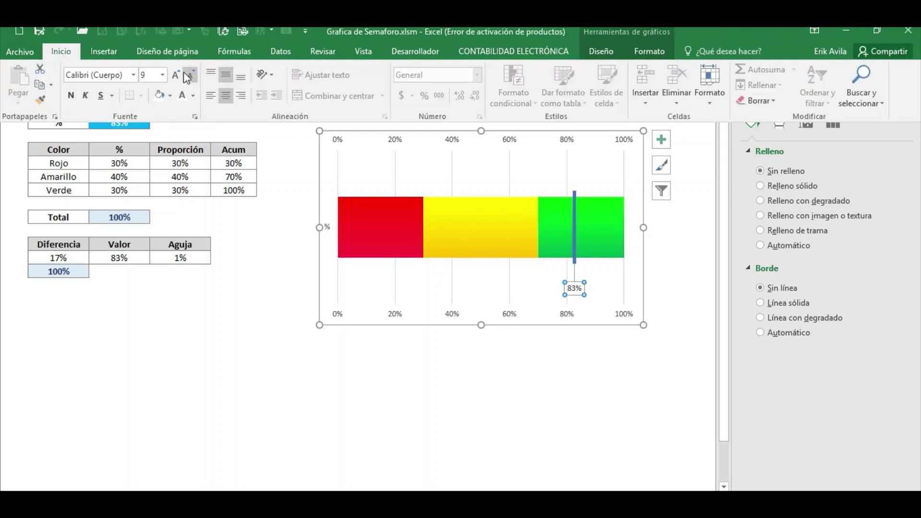
{"action": "left_click", "coordinate": [134, 75]}
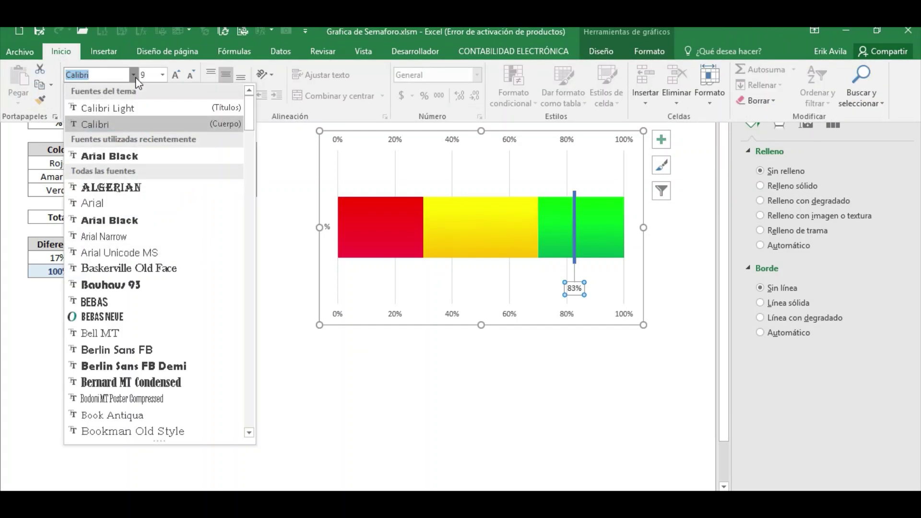
{"action": "left_click", "coordinate": [120, 215]}
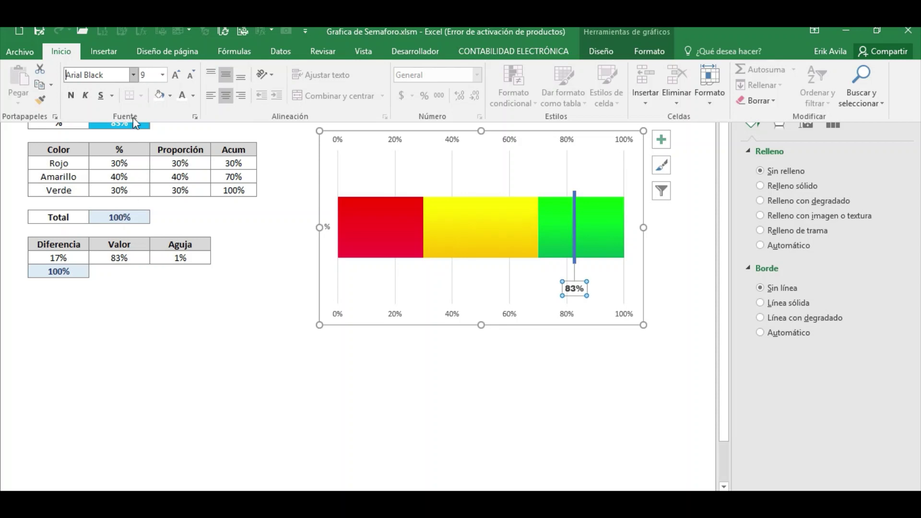
{"action": "left_click", "coordinate": [176, 75]}
{"action": "left_click", "coordinate": [176, 74]}
{"action": "left_click", "coordinate": [175, 75]}
- Give the label's leader line a start arrowhead, 3 pt width and dark grey colour
{"action": "left_click", "coordinate": [576, 277]}
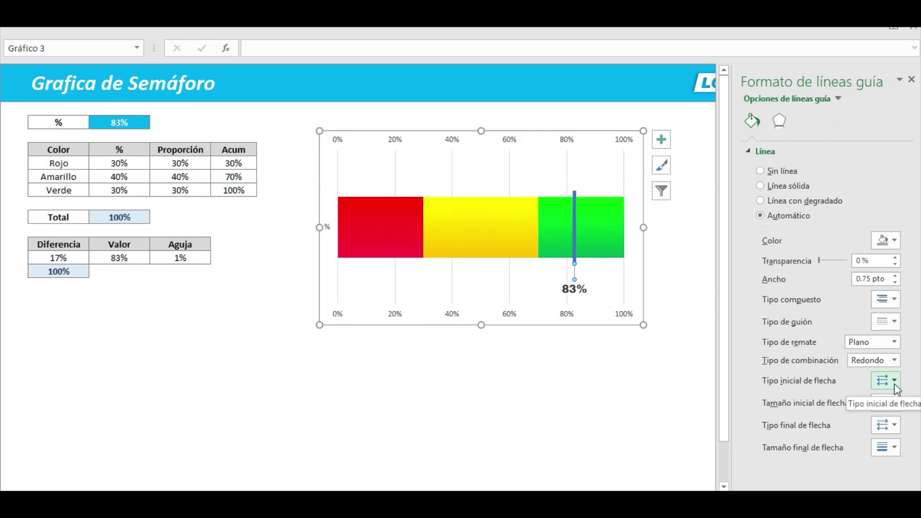
{"action": "left_click", "coordinate": [877, 389]}
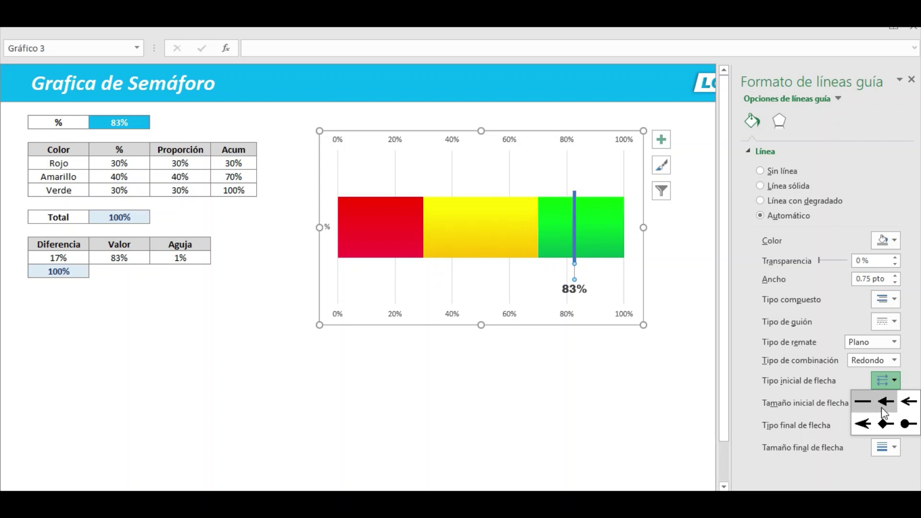
{"action": "left_click", "coordinate": [868, 424]}
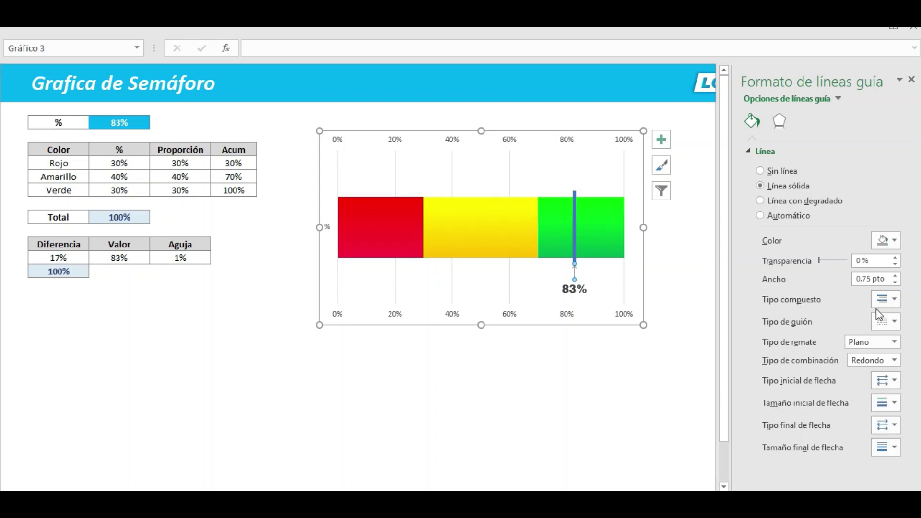
{"action": "left_click", "coordinate": [895, 277]}
{"action": "left_click", "coordinate": [896, 277]}
{"action": "left_click", "coordinate": [895, 277]}
{"action": "left_click", "coordinate": [895, 276]}
{"action": "left_click", "coordinate": [895, 240]}
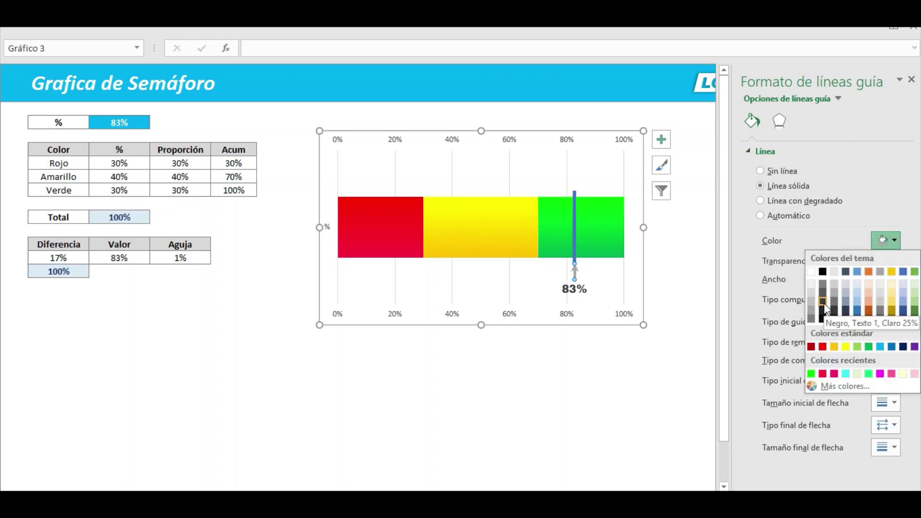
{"action": "left_click", "coordinate": [824, 308]}
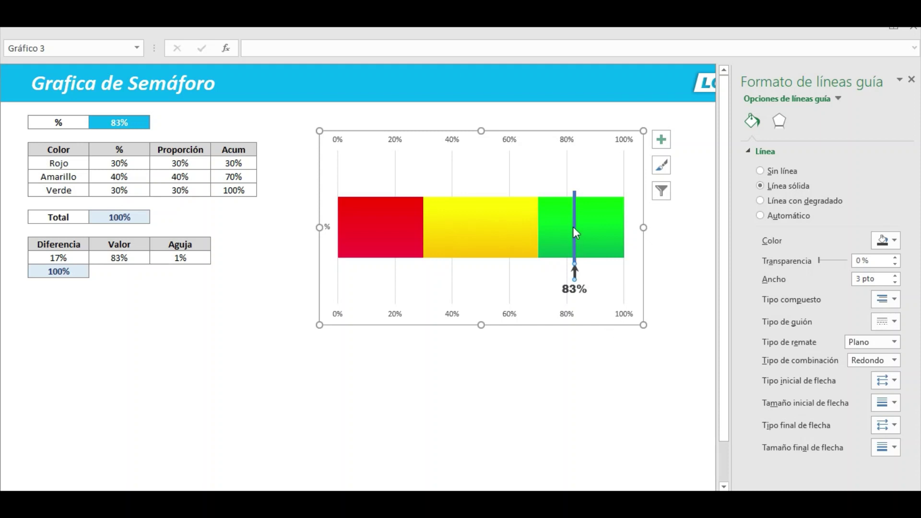
{"action": "left_click", "coordinate": [586, 365]}
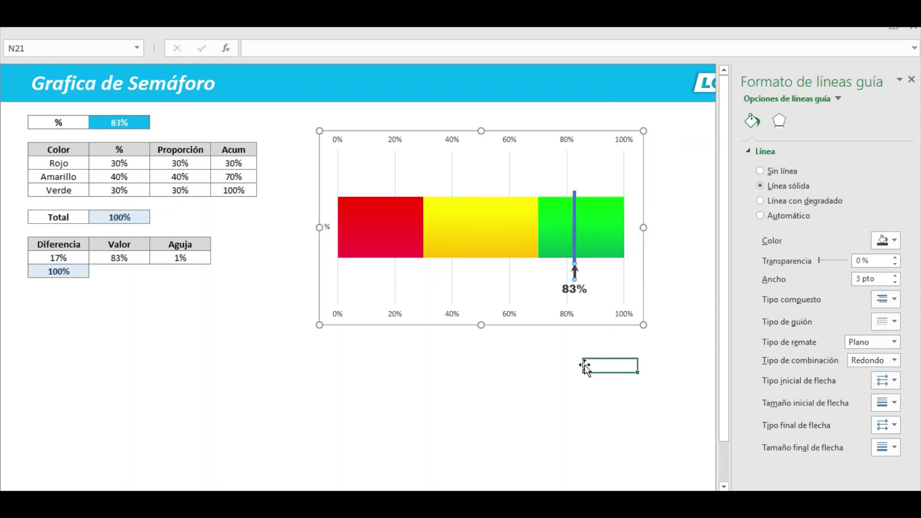
- Recalculate the random percentage with F9 several times, landing on 42%
{"action": "left_click", "coordinate": [520, 365]}
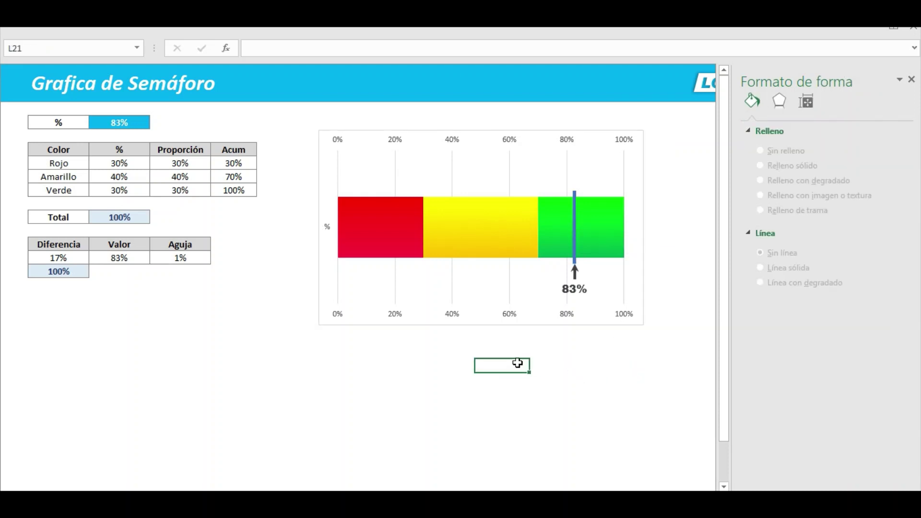
{"action": "key", "text": "F9"}
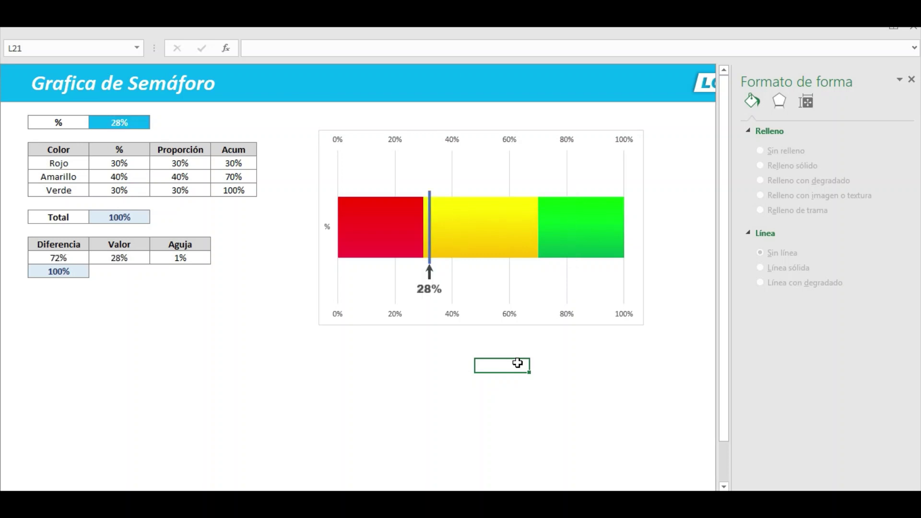
{"action": "key", "text": "F9"}
{"action": "key", "text": "F9"}
{"action": "key", "text": "F9"}
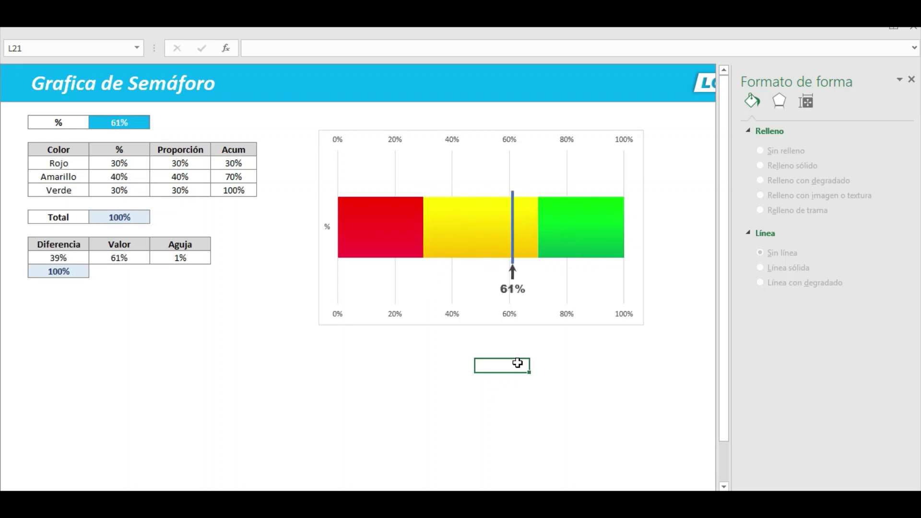
{"action": "key", "text": "F9"}
{"action": "key", "text": "F9"}
{"action": "key", "text": "F9"}
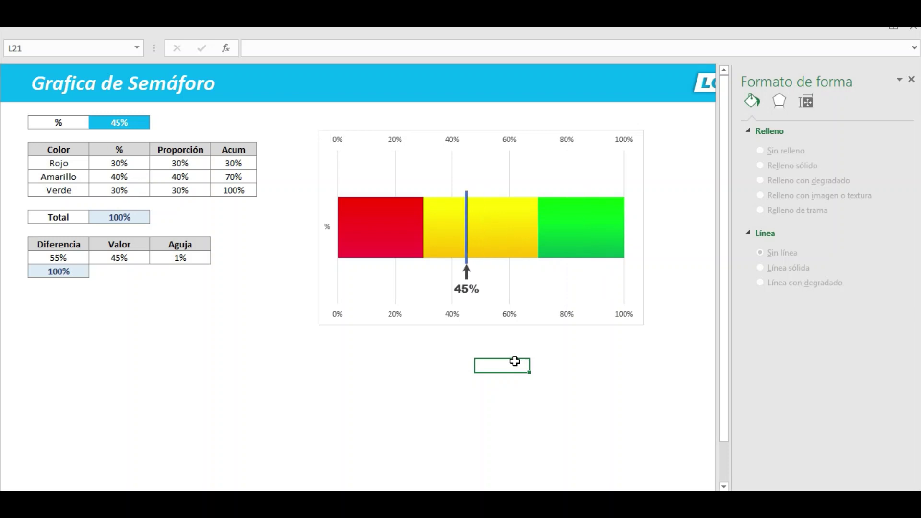
{"action": "key", "text": "F9"}
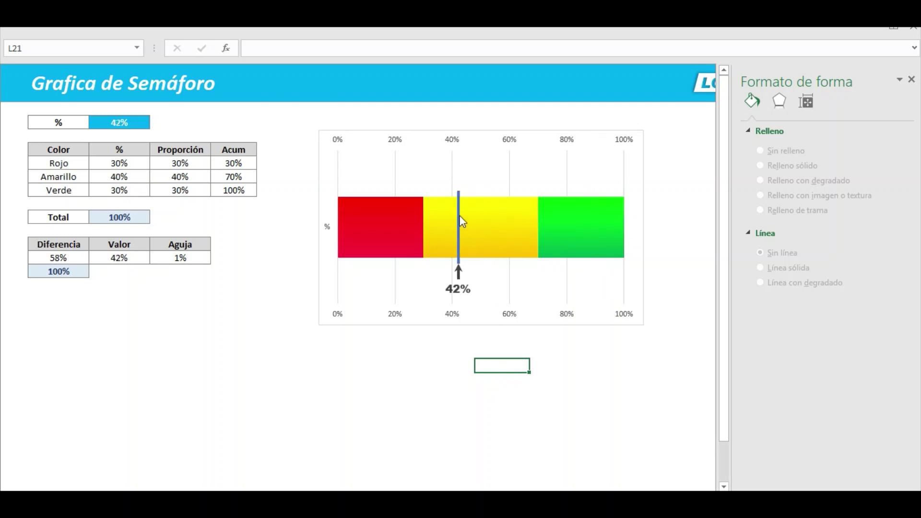
{"action": "left_click", "coordinate": [462, 220]}
- Give the Aguja needle series a solid white fill, then deselect the chart
{"action": "left_click", "coordinate": [457, 211]}
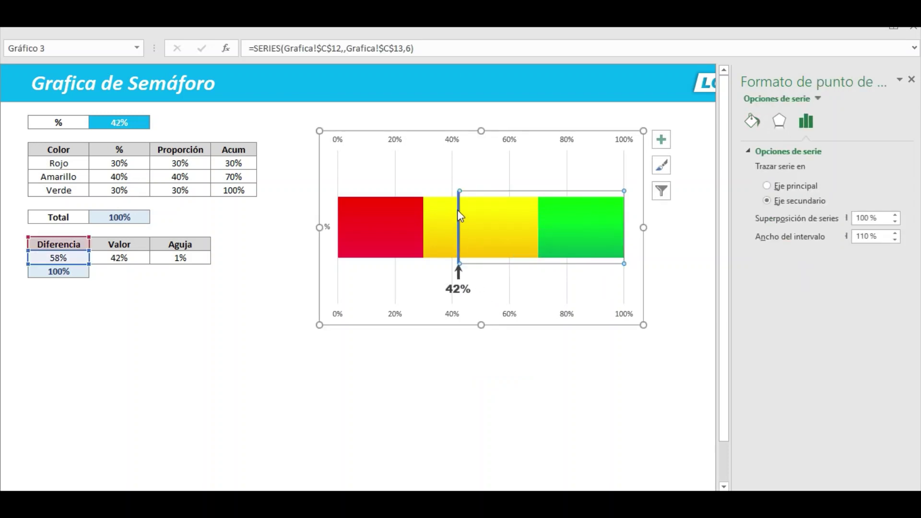
{"action": "left_click", "coordinate": [458, 210]}
{"action": "left_click", "coordinate": [752, 123]}
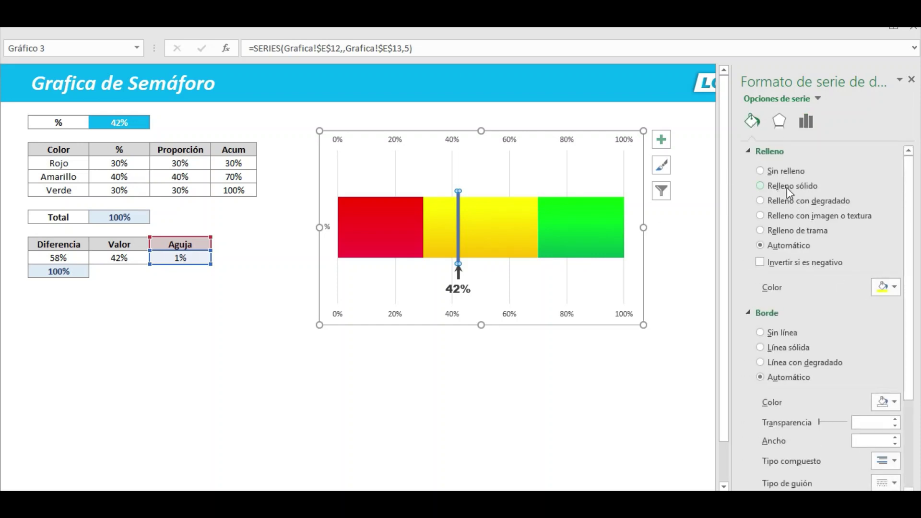
{"action": "left_click", "coordinate": [787, 187]}
{"action": "left_click", "coordinate": [895, 288]}
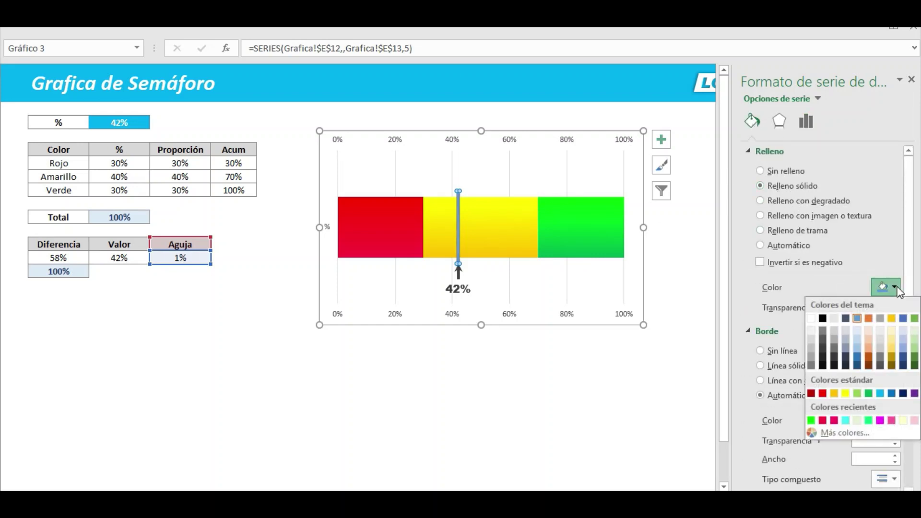
{"action": "left_click", "coordinate": [810, 318]}
{"action": "left_click", "coordinate": [530, 365]}
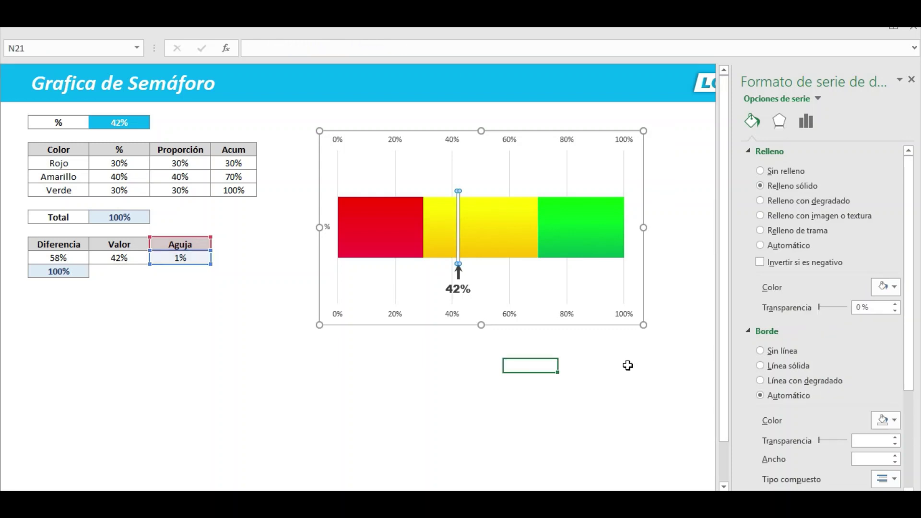
{"action": "left_click", "coordinate": [502, 378]}
{"action": "left_click", "coordinate": [443, 386]}
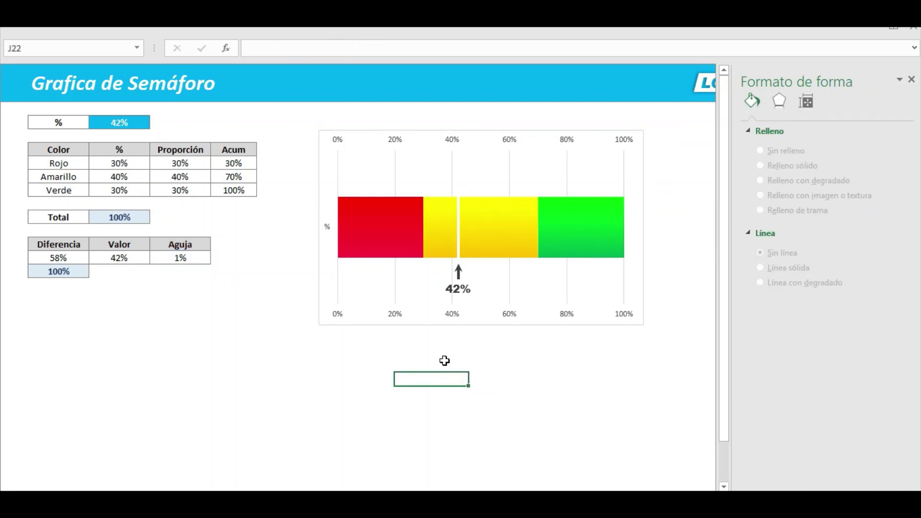
- Test the needle with F9 and check the cumulative Acum formulas in F6:F8
{"action": "key", "text": "F9"}
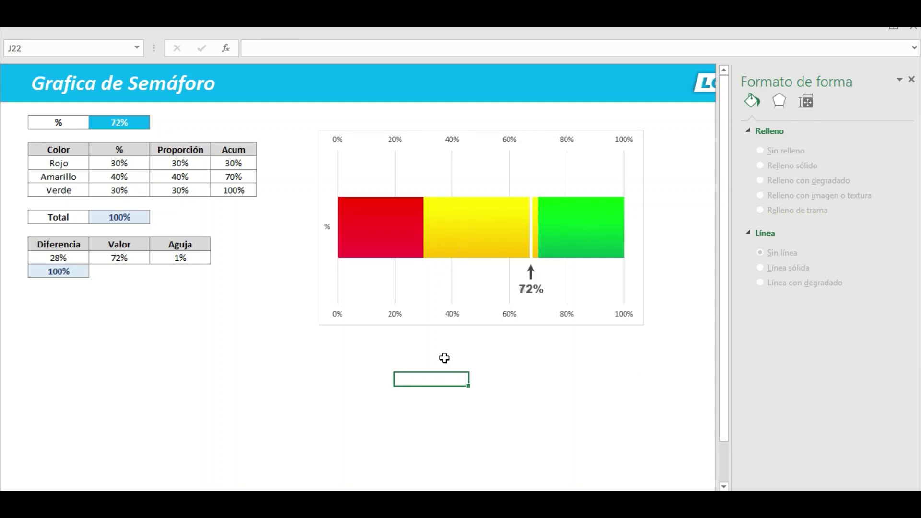
{"action": "key", "text": "F9"}
{"action": "key", "text": "F9"}
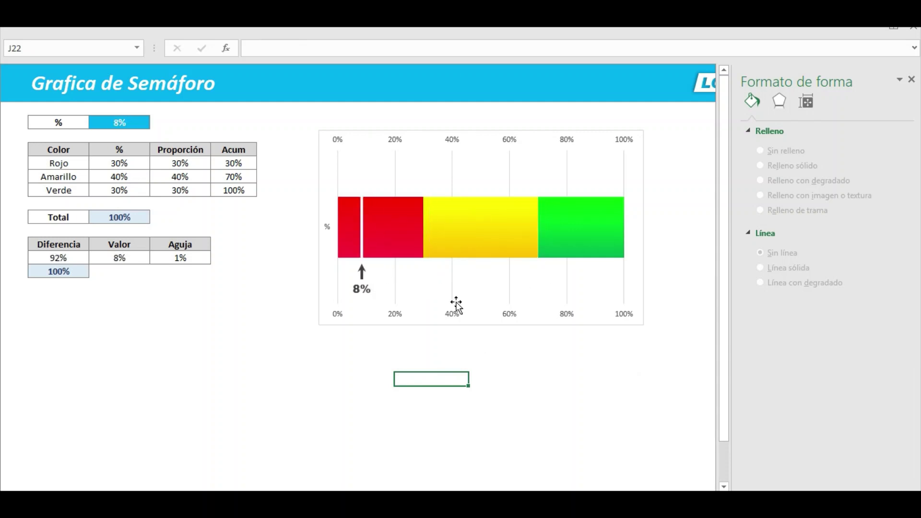
{"action": "key", "text": "F9"}
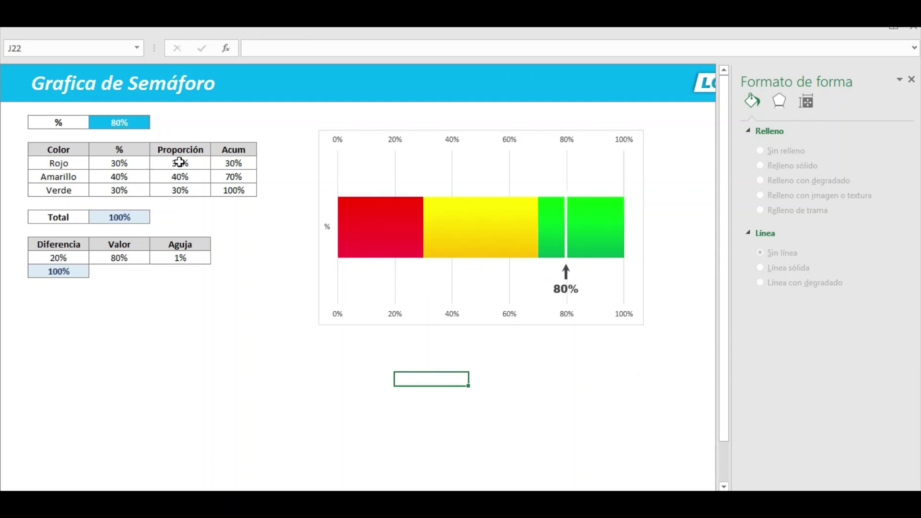
{"action": "key", "text": "F9"}
{"action": "left_click", "coordinate": [239, 163]}
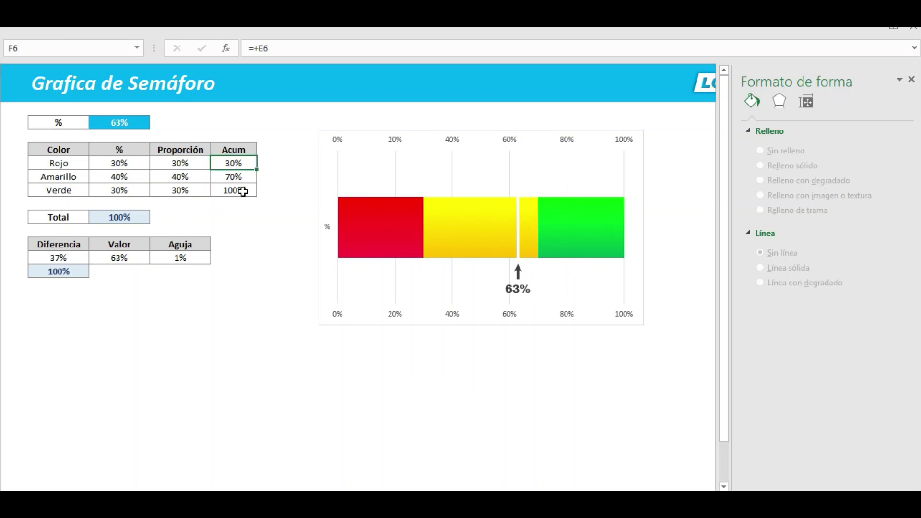
{"action": "key", "text": "Down"}
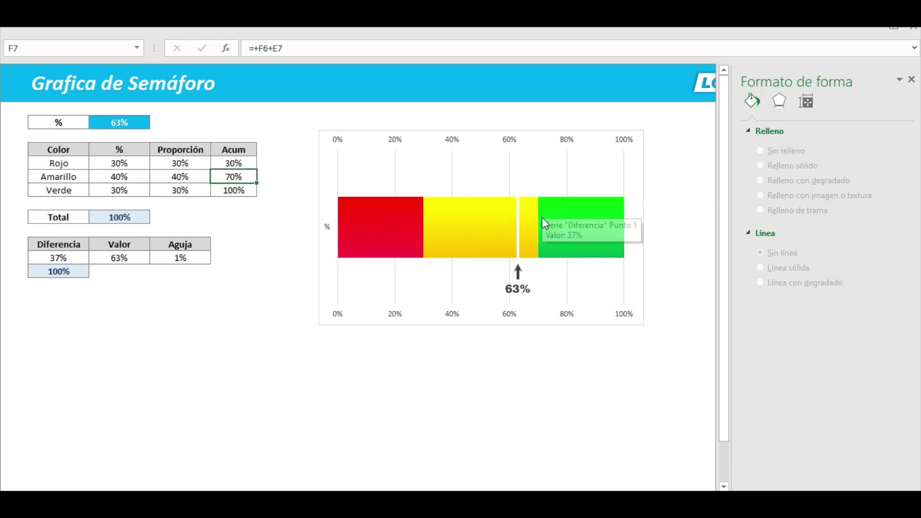
{"action": "left_click", "coordinate": [238, 192]}
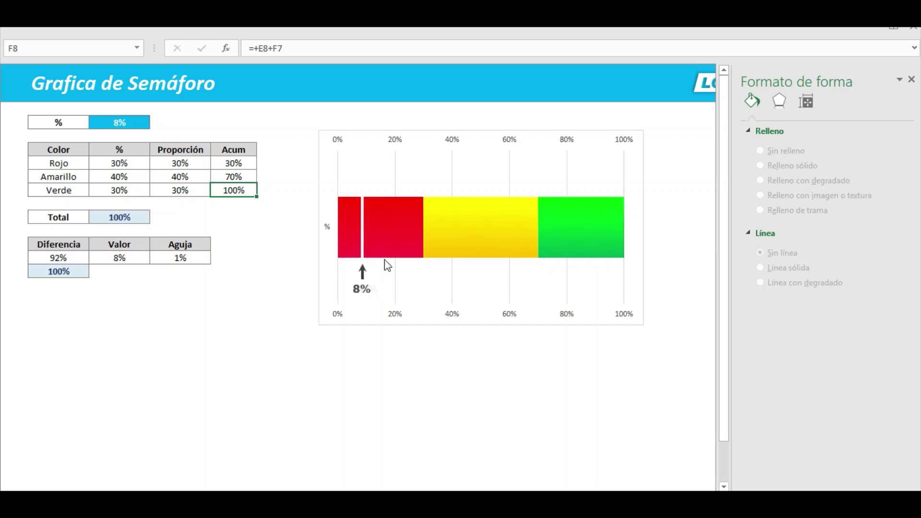
- Change the Rojo and Amarillo percentages in D6 and D7 to 20% each
{"action": "left_click", "coordinate": [130, 167]}
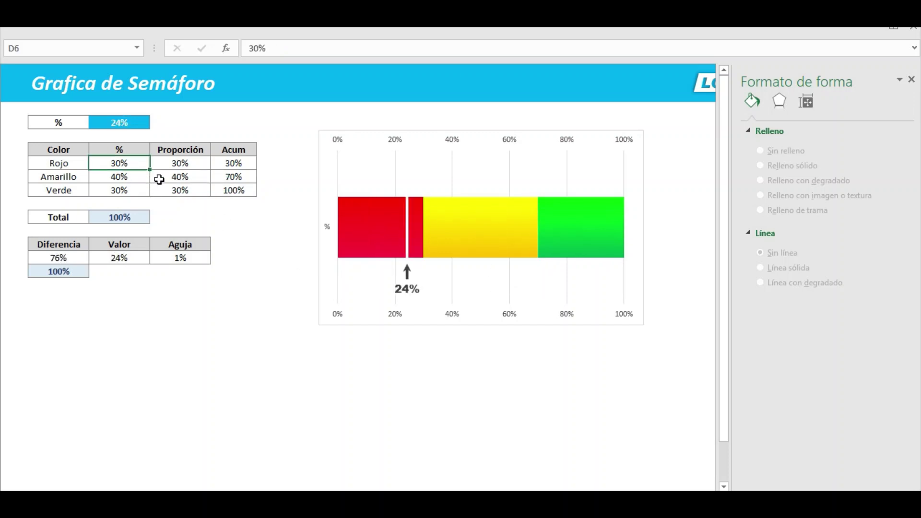
{"action": "double_click", "coordinate": [119, 163]}
{"action": "key", "text": "Escape"}
{"action": "left_click", "coordinate": [136, 176]}
{"action": "left_click", "coordinate": [132, 158]}
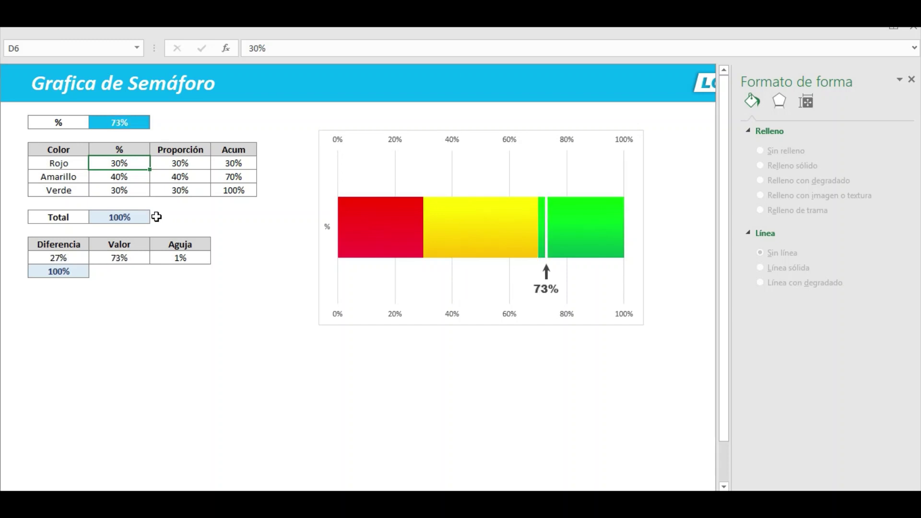
{"action": "type", "text": "20"}
{"action": "key", "text": "Return"}
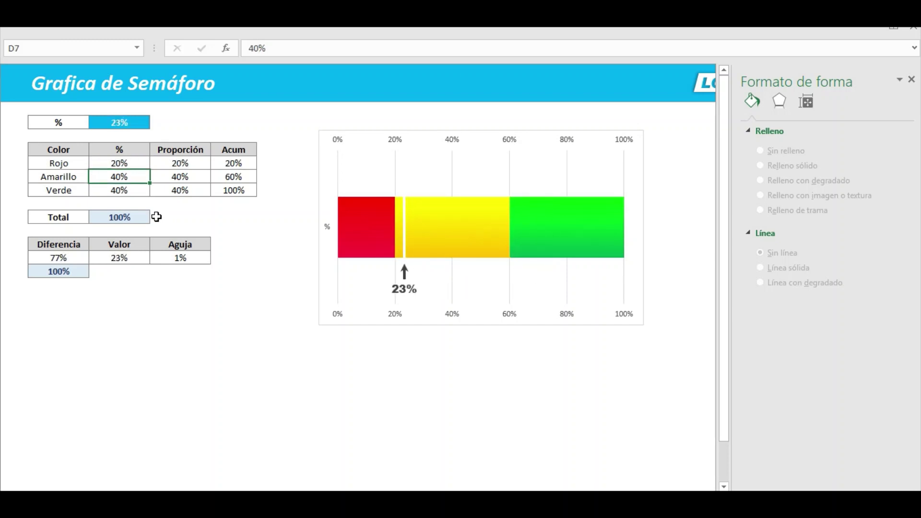
{"action": "key", "text": "Down"}
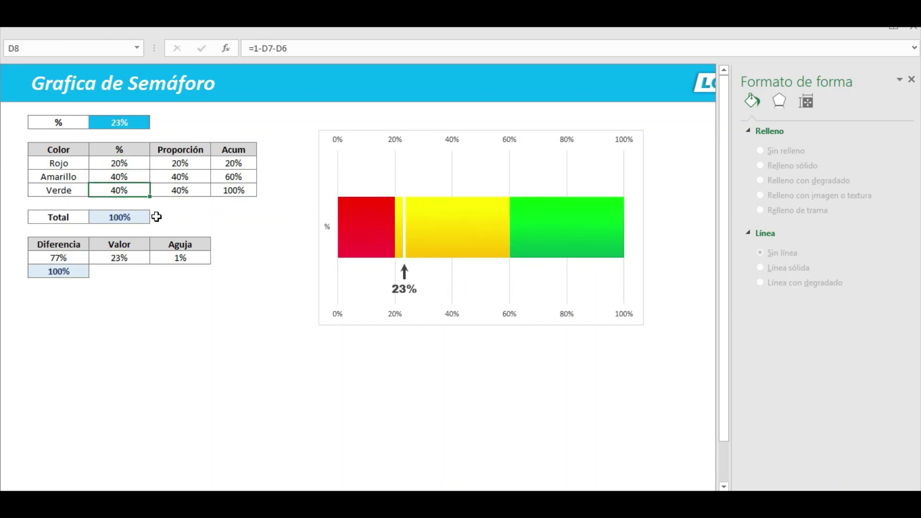
{"action": "key", "text": "Up"}
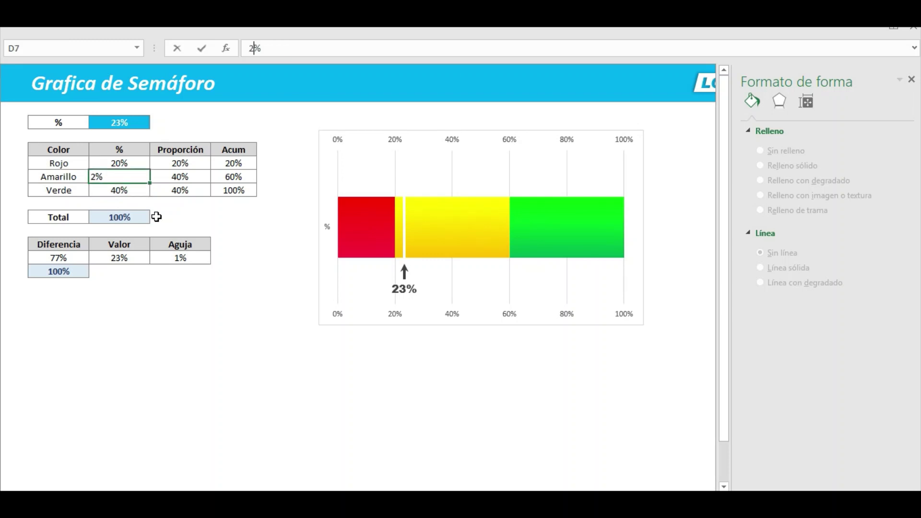
{"action": "type", "text": "0"}
{"action": "key", "text": "Return"}
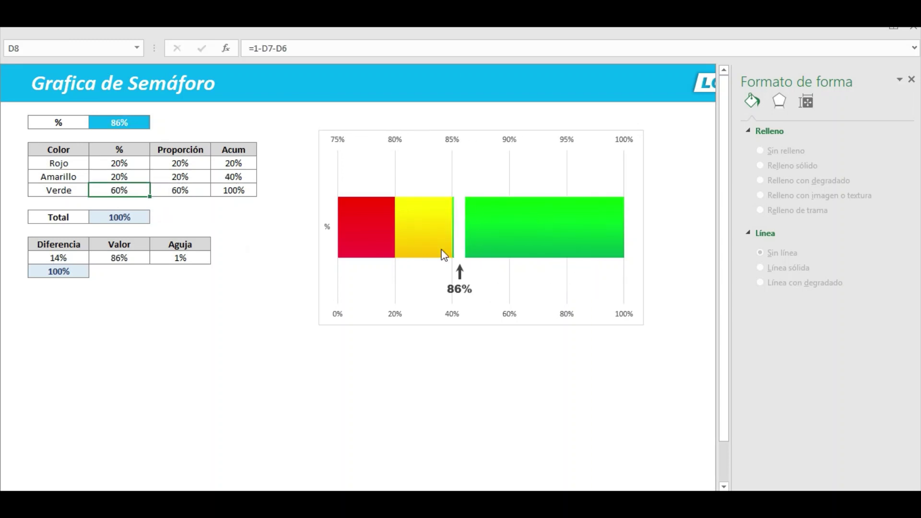
- Adjust Rojo and Amarillo until both are 30%, leaving Verde at 40%
{"action": "left_click", "coordinate": [117, 163]}
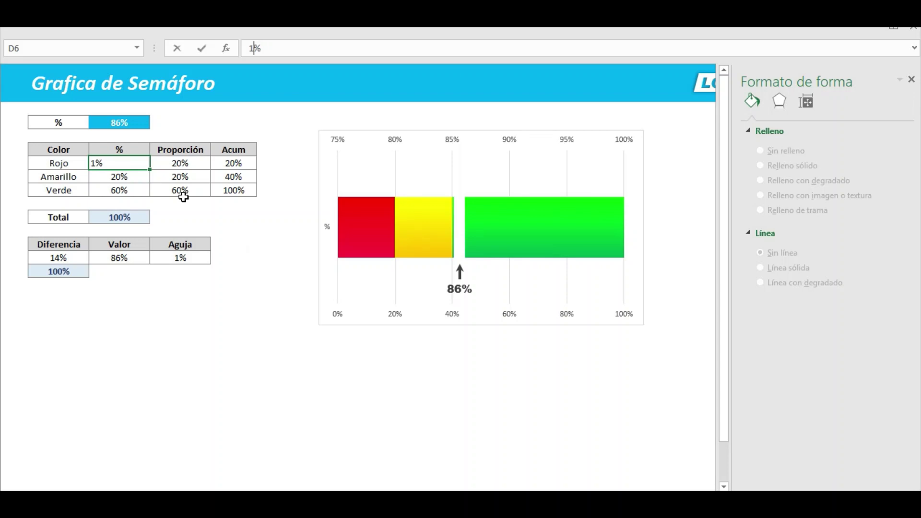
{"action": "key", "text": "Return"}
{"action": "key", "text": "Up"}
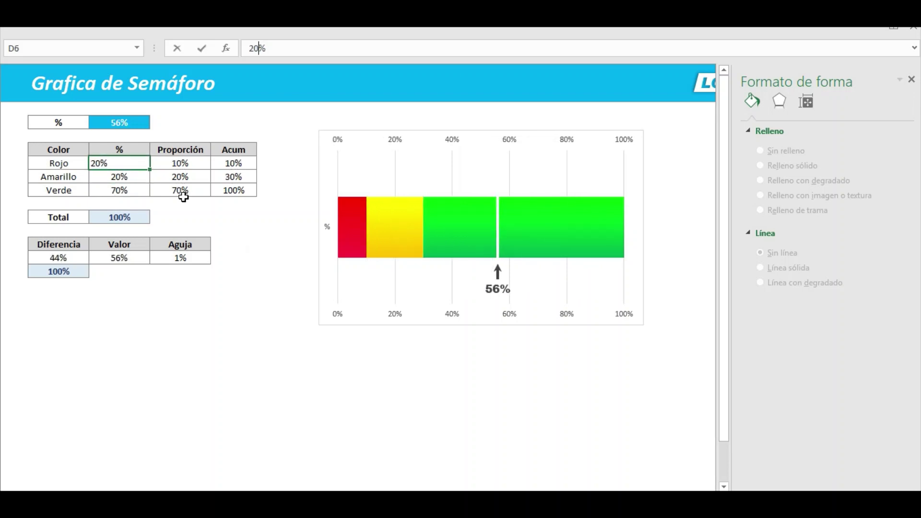
{"action": "key", "text": "Return"}
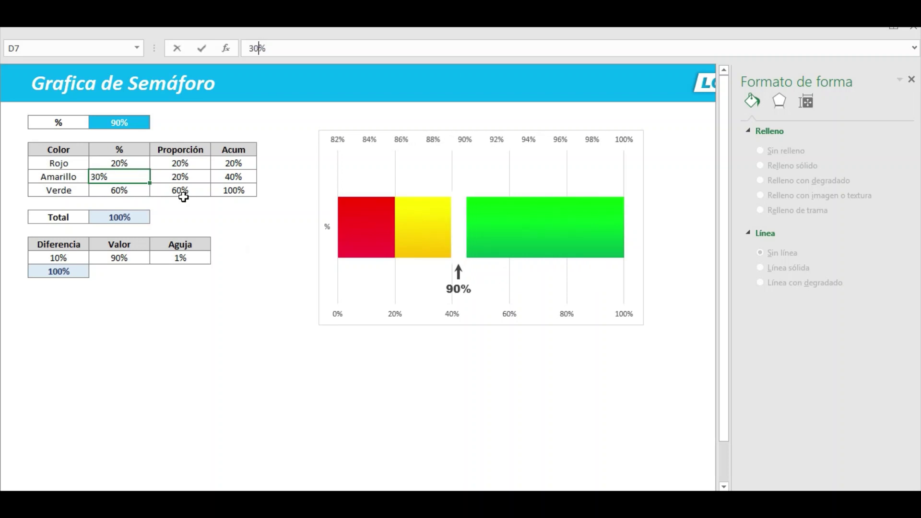
{"action": "key", "text": "Return"}
{"action": "key", "text": "Up"}
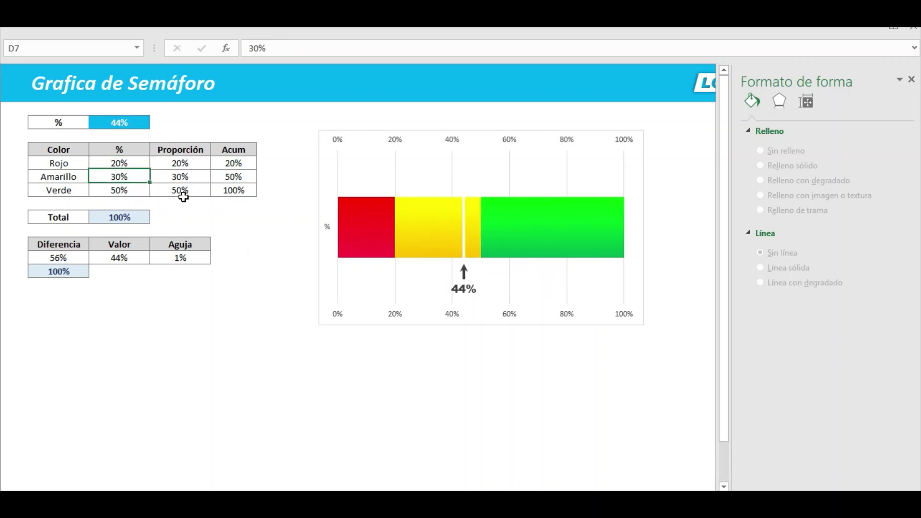
{"action": "key", "text": "Up"}
{"action": "type", "text": "0"}
{"action": "key", "text": "Return"}
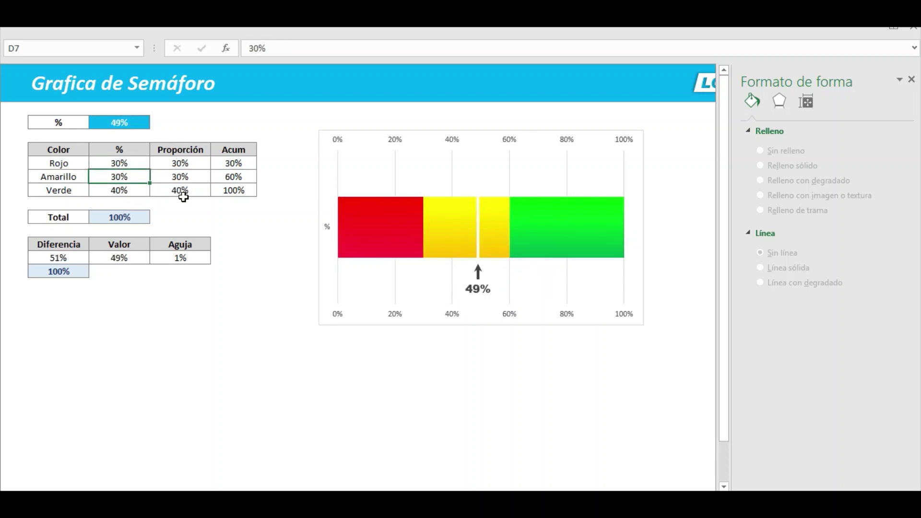
{"action": "left_click", "coordinate": [246, 217]}
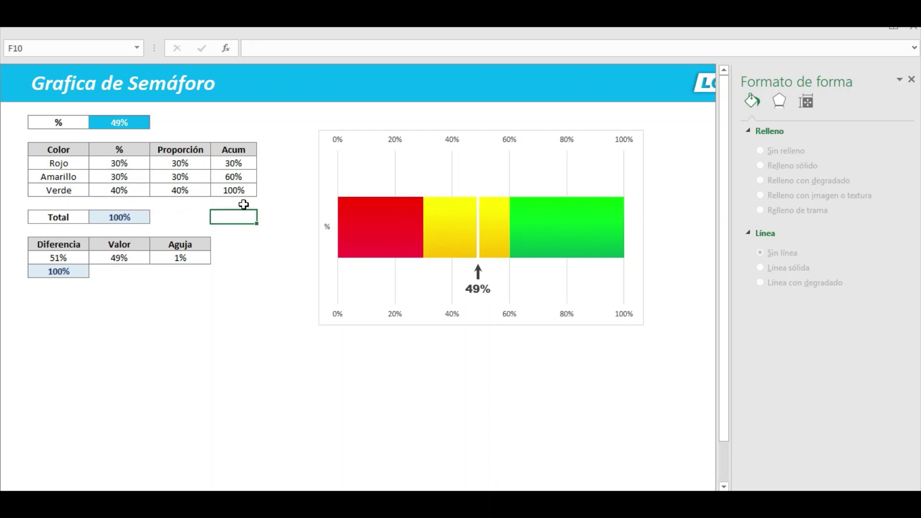
- Delete the chart's top percentage axis, keeping the bottom one
{"action": "left_click", "coordinate": [520, 144]}
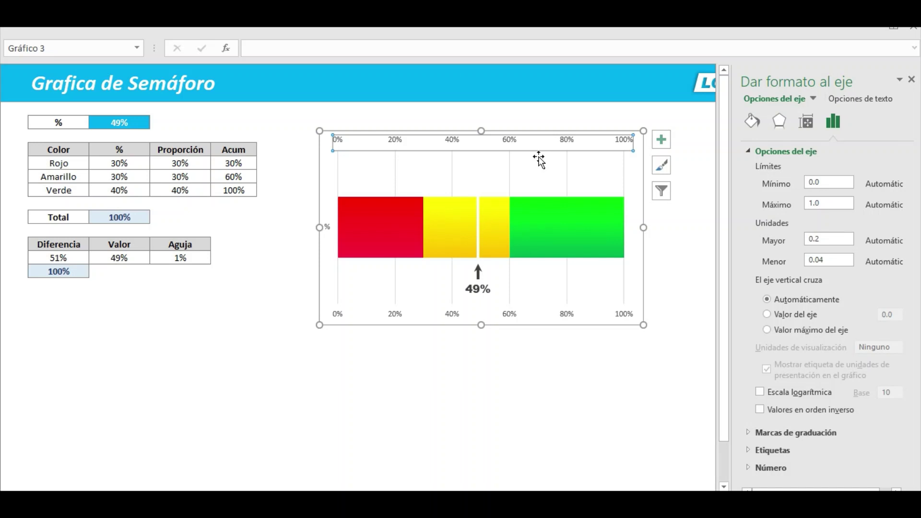
{"action": "key", "text": "Delete"}
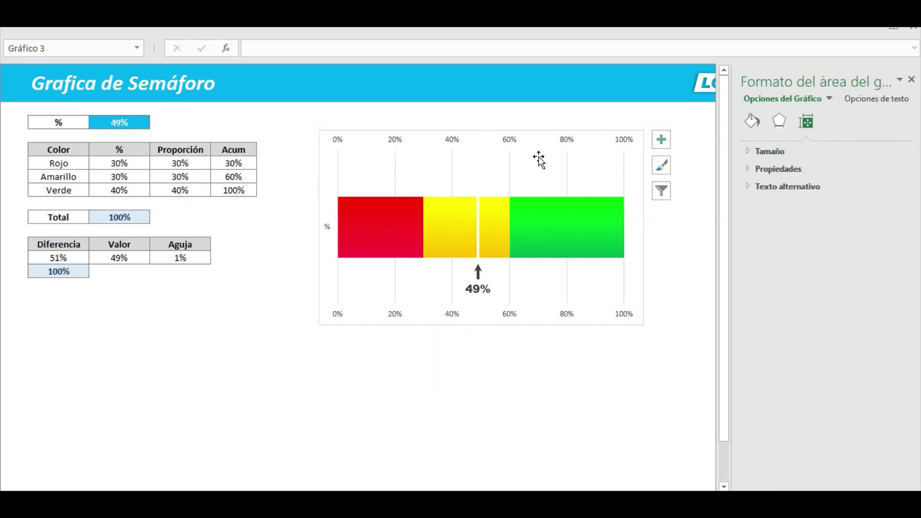
{"action": "left_click", "coordinate": [445, 316]}
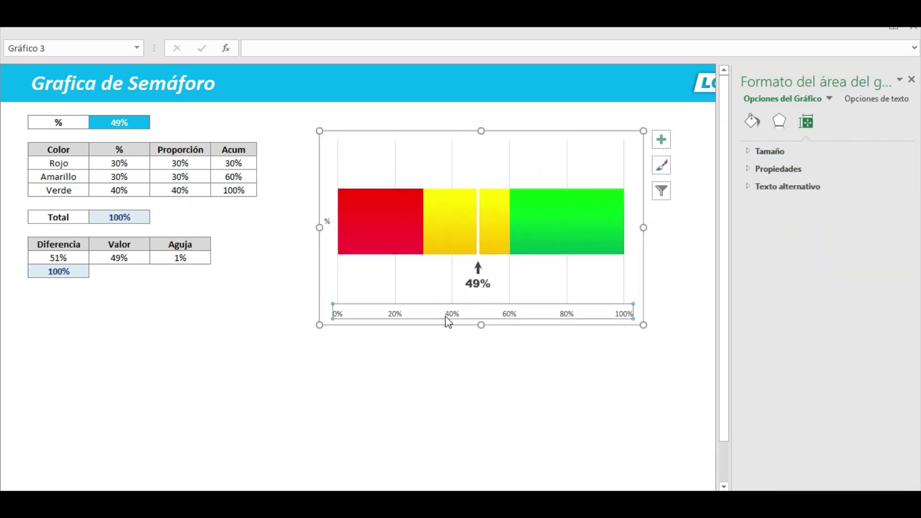
- Make the 0%–100% axis labels size 12, bold, in Arial Black
{"action": "left_click", "coordinate": [30, 33]}
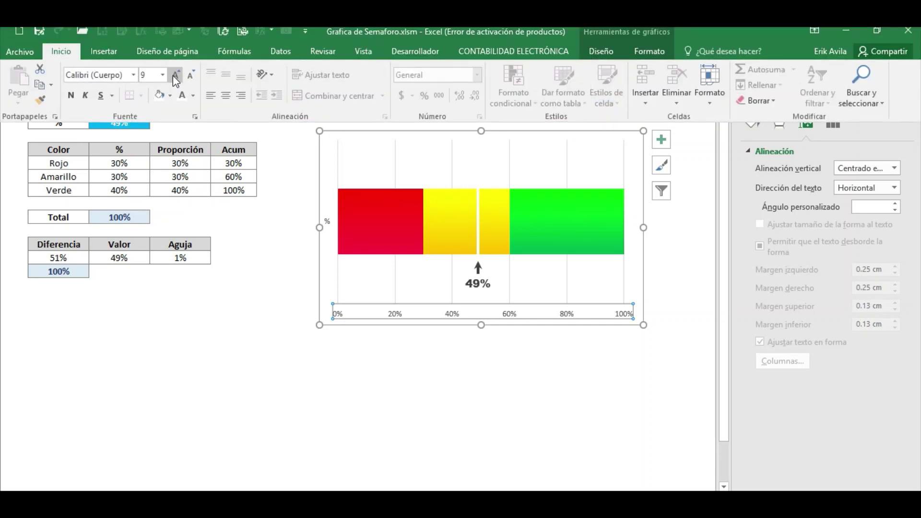
{"action": "left_click", "coordinate": [175, 76]}
{"action": "left_click", "coordinate": [175, 75]}
{"action": "left_click", "coordinate": [174, 75]}
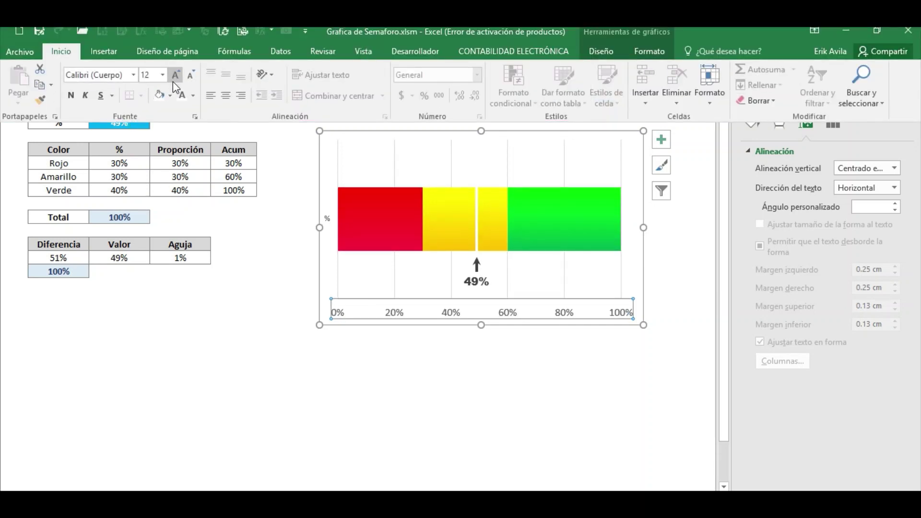
{"action": "left_click", "coordinate": [77, 99]}
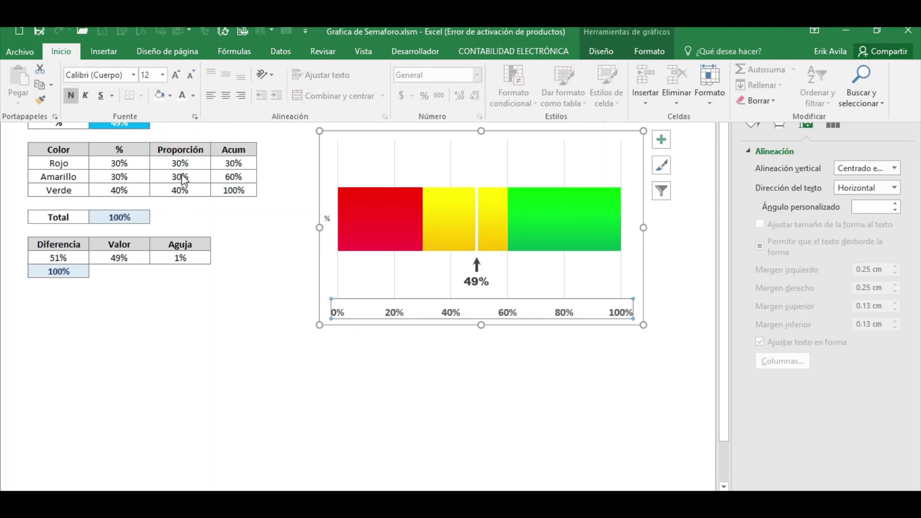
{"action": "left_click", "coordinate": [133, 75]}
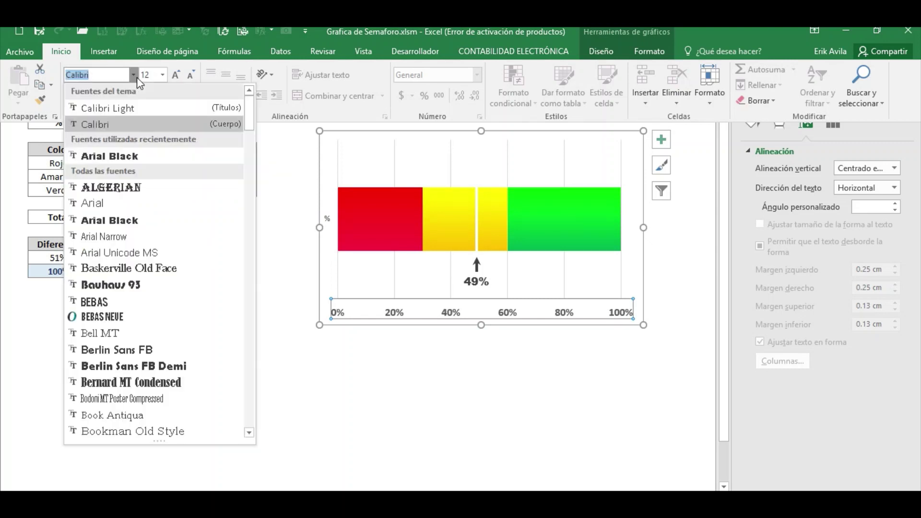
{"action": "left_click", "coordinate": [109, 160]}
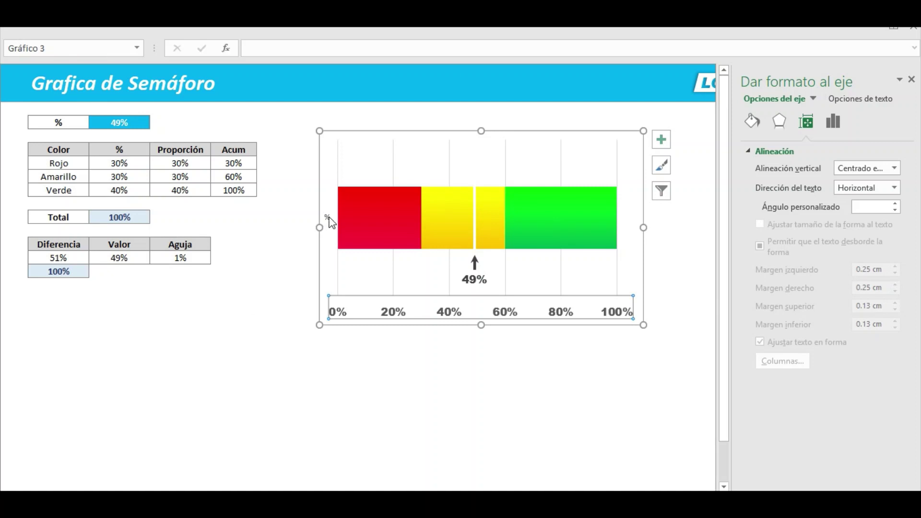
{"action": "left_click", "coordinate": [330, 218]}
{"action": "left_click", "coordinate": [330, 220]}
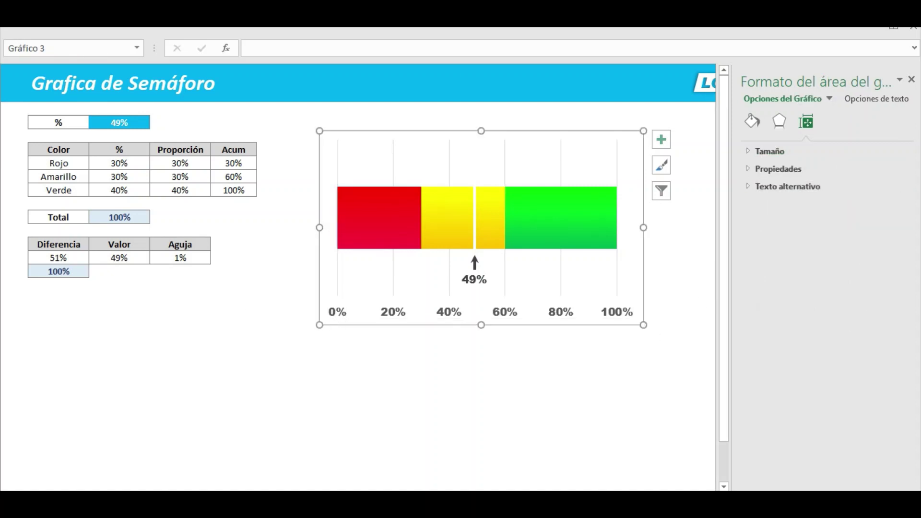
- Enlarge the chart toward the lower right and shift it slightly left and up
{"action": "left_click", "coordinate": [912, 81]}
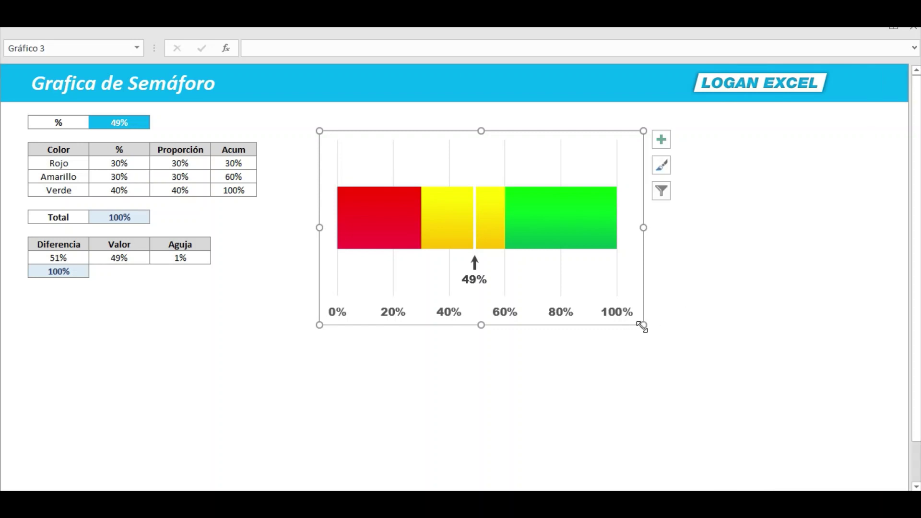
{"action": "left_click_drag", "start_coordinate": [643, 325], "coordinate": [797, 373]}
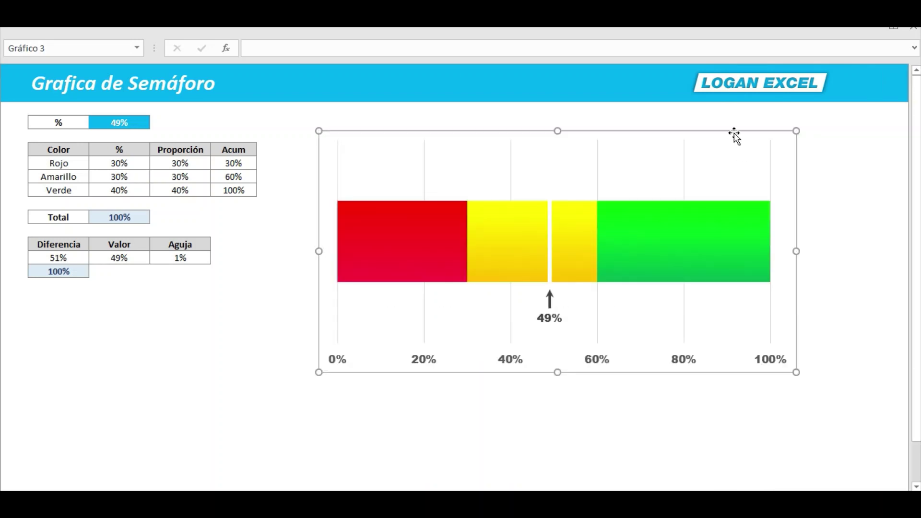
{"action": "left_click_drag", "start_coordinate": [735, 135], "coordinate": [705, 132]}
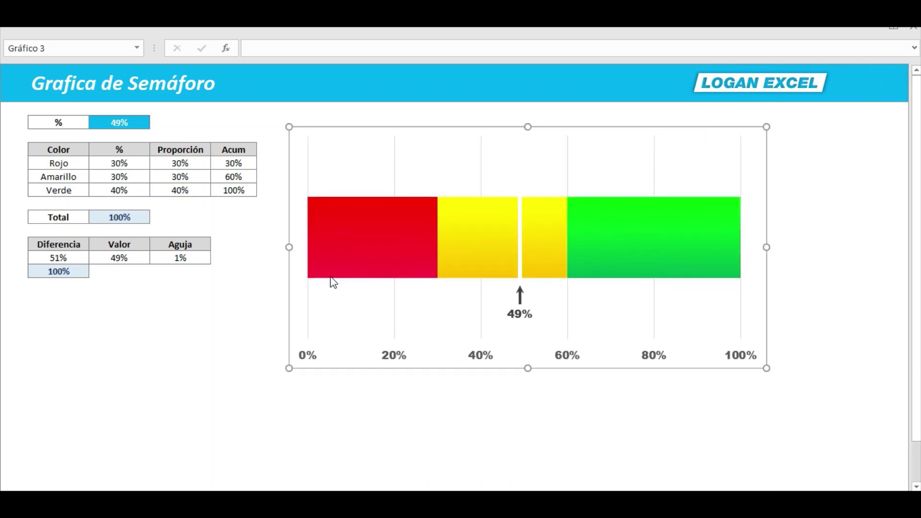
{"action": "left_click", "coordinate": [210, 322]}
- Test the needle with repeated F9 recalculations, nudging the chart slightly down
{"action": "key", "text": "F9"}
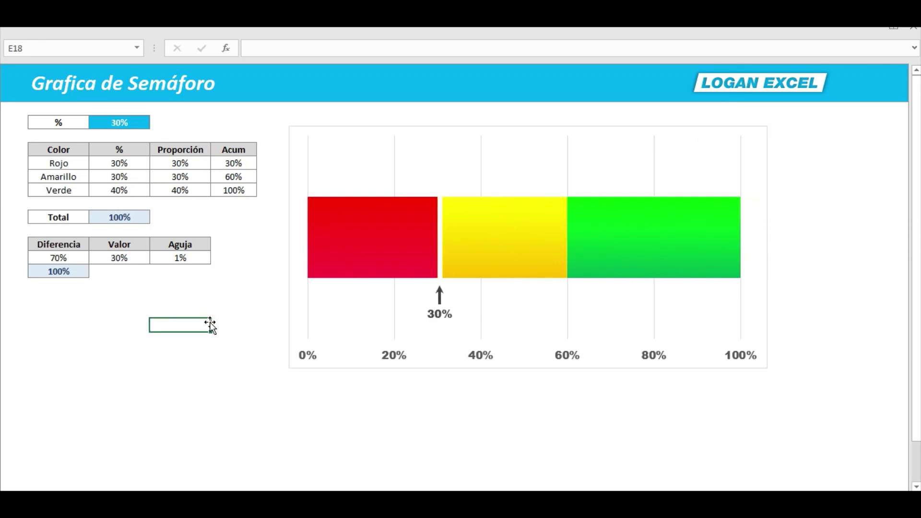
{"action": "key", "text": "F9"}
{"action": "key", "text": "F9"}
{"action": "key", "text": "F9"}
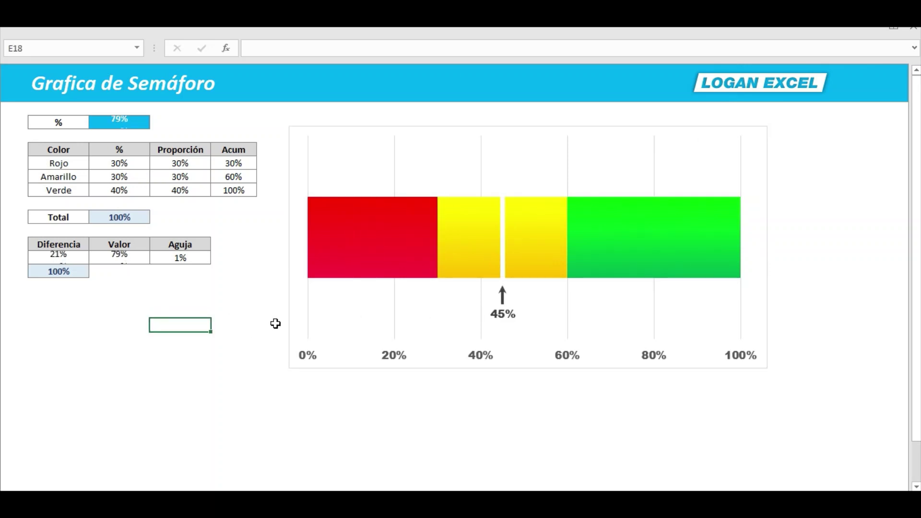
{"action": "key", "text": "F9"}
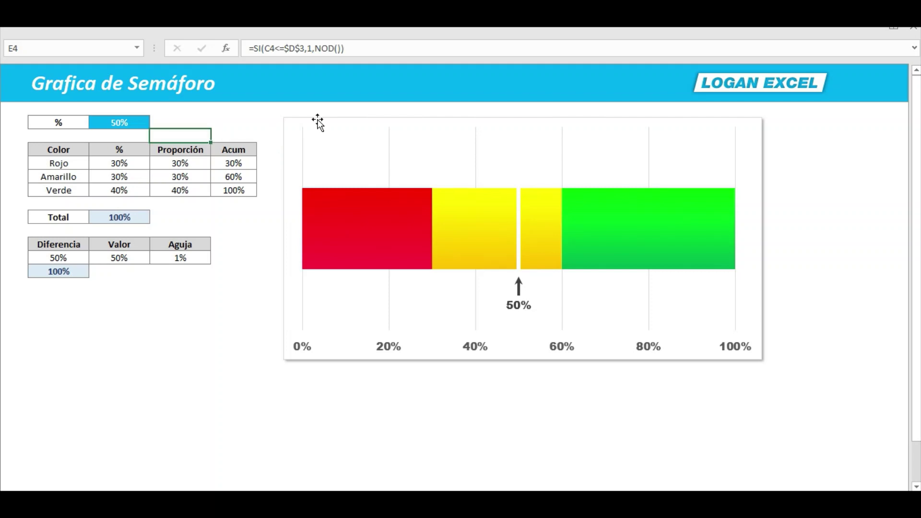
{"action": "left_click_drag", "start_coordinate": [319, 119], "coordinate": [319, 128]}
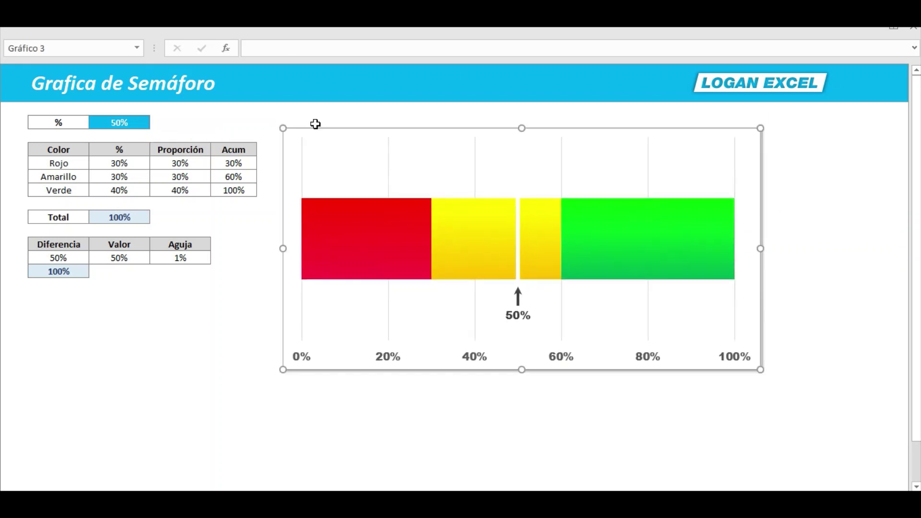
{"action": "left_click", "coordinate": [299, 113]}
{"action": "key", "text": "F9"}
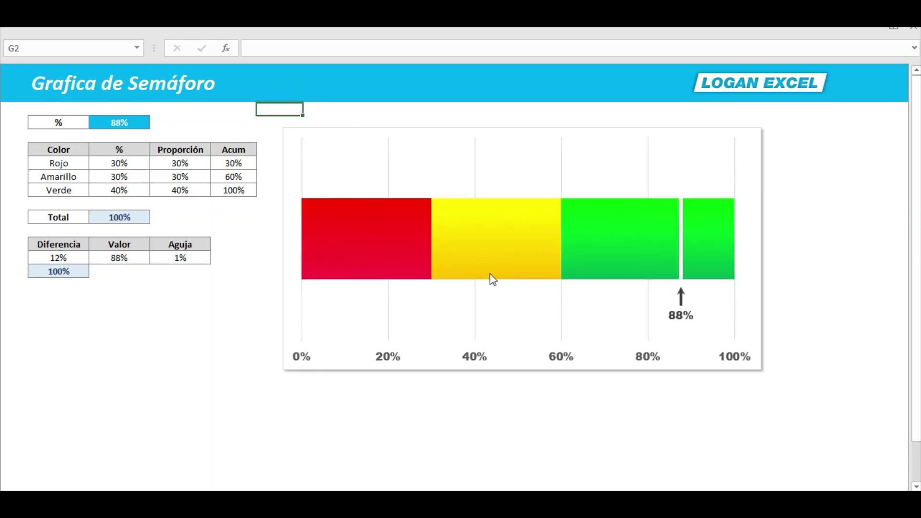
{"action": "key", "text": "F9"}
{"action": "key", "text": "F9"}
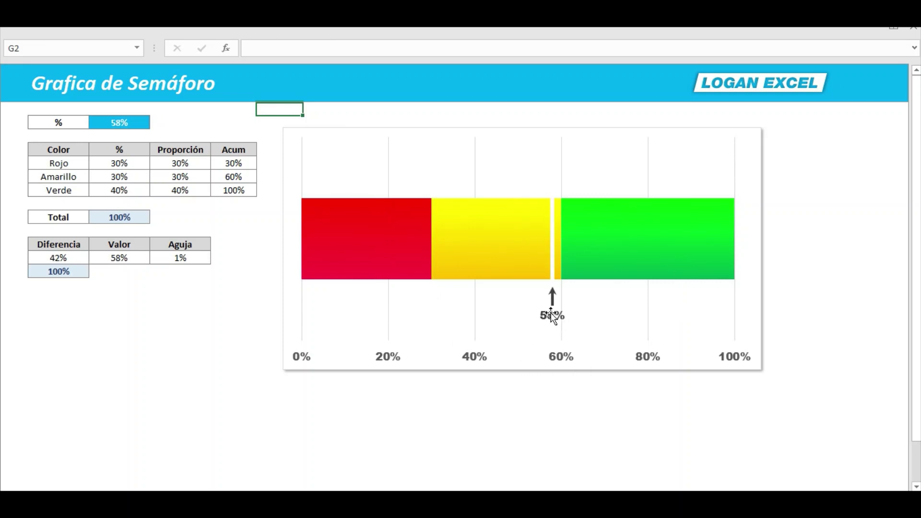
{"action": "key", "text": "F9"}
{"action": "key", "text": "F9"}
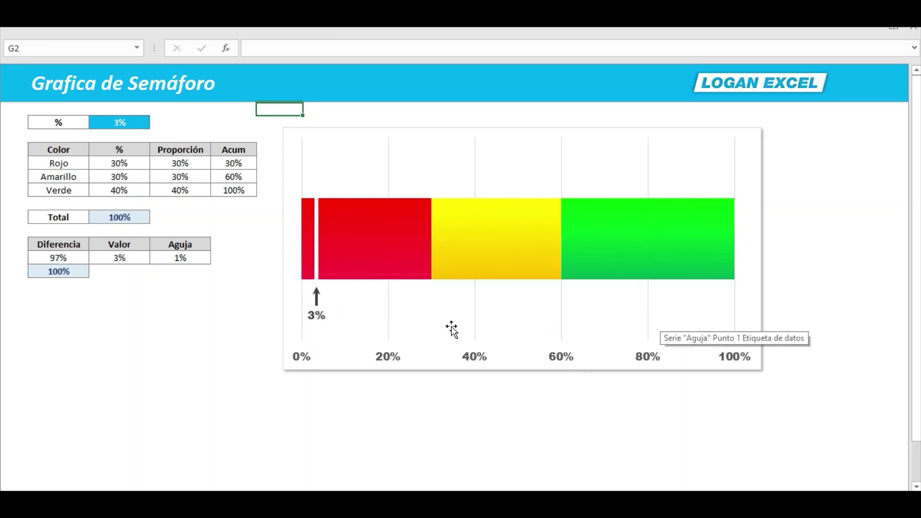
{"action": "key", "text": "F9"}
{"action": "key", "text": "F9"}
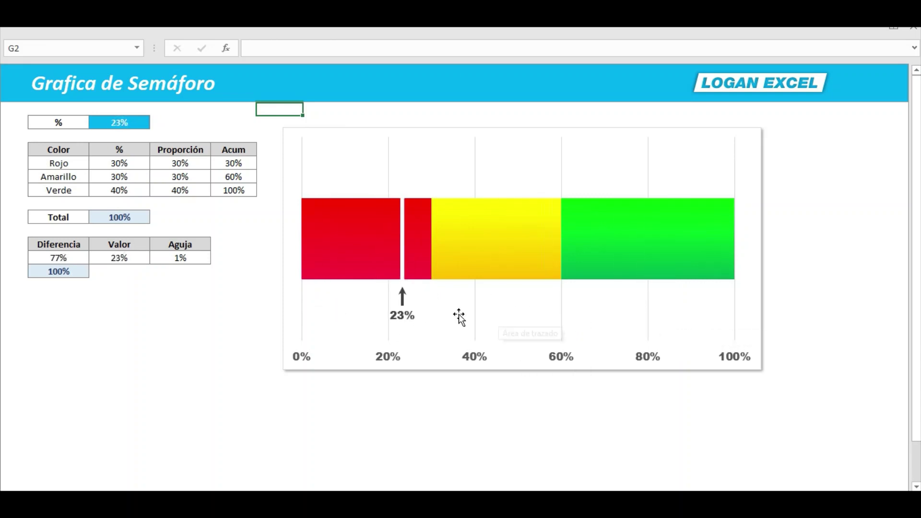
{"action": "key", "text": "F9"}
{"action": "key", "text": "F9"}
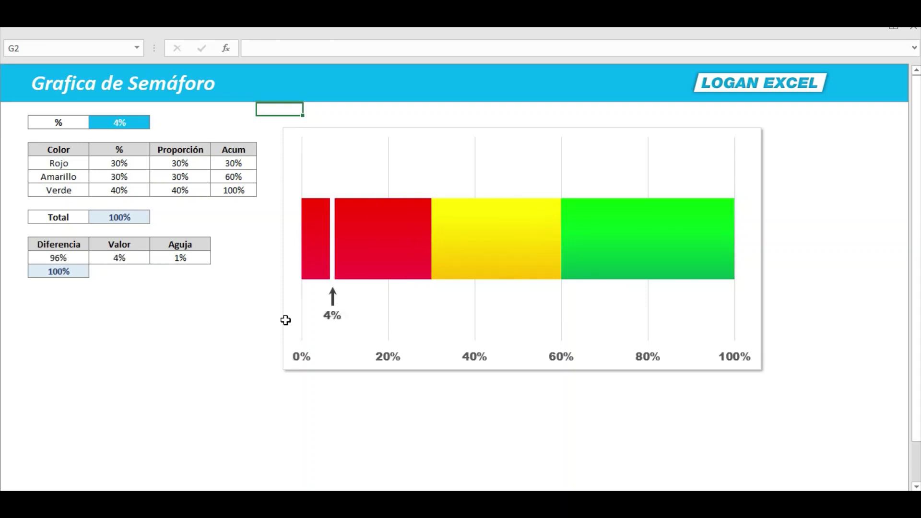
{"action": "key", "text": "F9"}
{"action": "key", "text": "F9"}
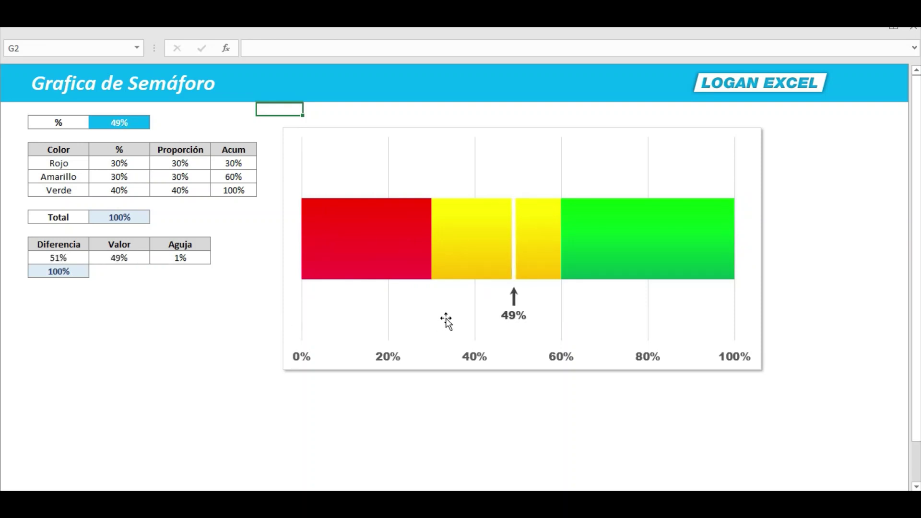
{"action": "key", "text": "F9"}
{"action": "key", "text": "F9"}
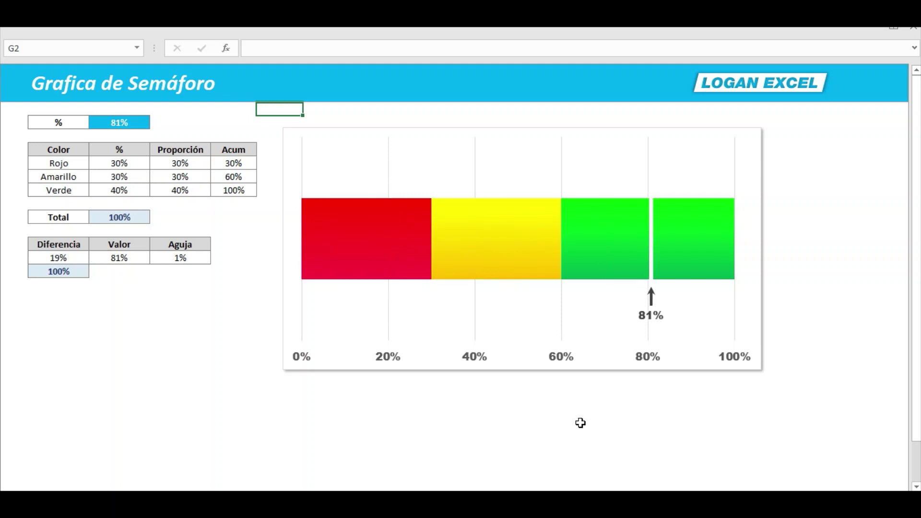
{"action": "key", "text": "F9"}
- Enlarge the chart until the axis shows 10% steps, retest with F9, then scroll to Redes Sociales
{"action": "left_click", "coordinate": [725, 352]}
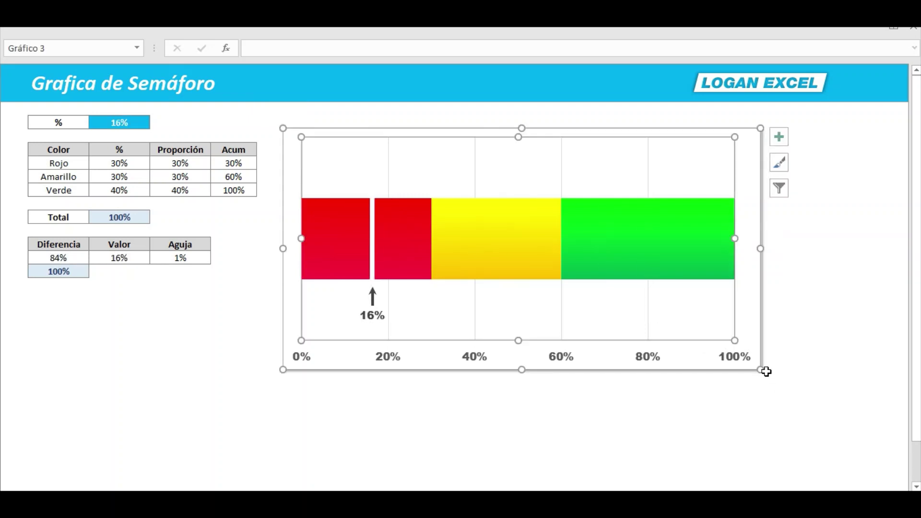
{"action": "left_click_drag", "start_coordinate": [760, 369], "coordinate": [862, 427]}
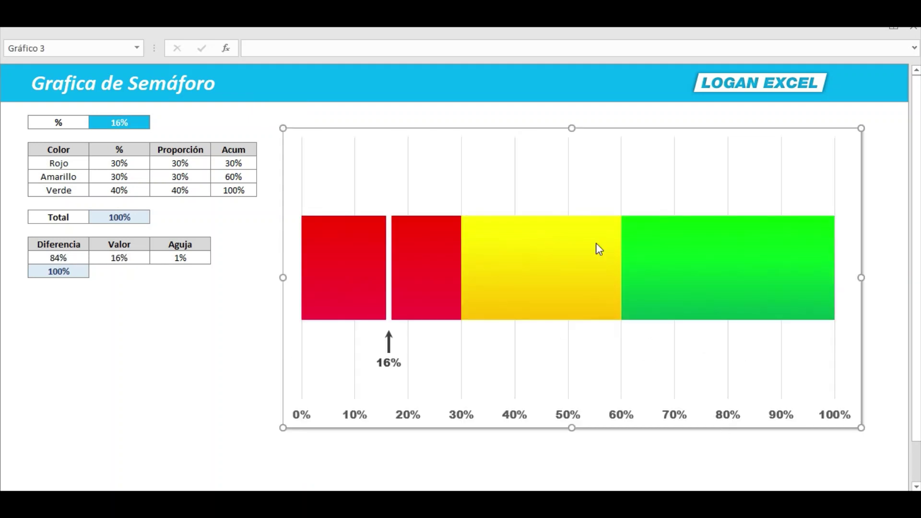
{"action": "left_click", "coordinate": [156, 339]}
{"action": "key", "text": "F9"}
{"action": "key", "text": "F9"}
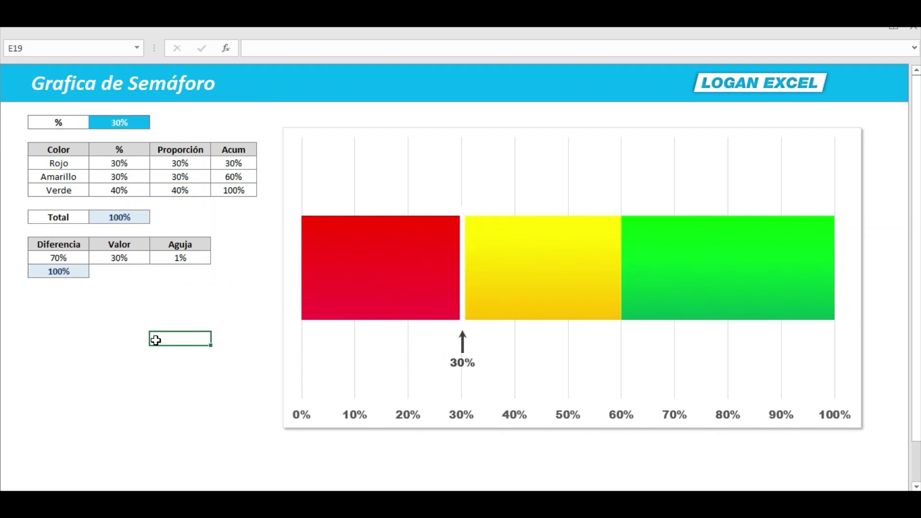
{"action": "key", "text": "F9"}
{"action": "key", "text": "F9"}
{"action": "key", "text": "F9"}
{"action": "key", "text": "F9"}
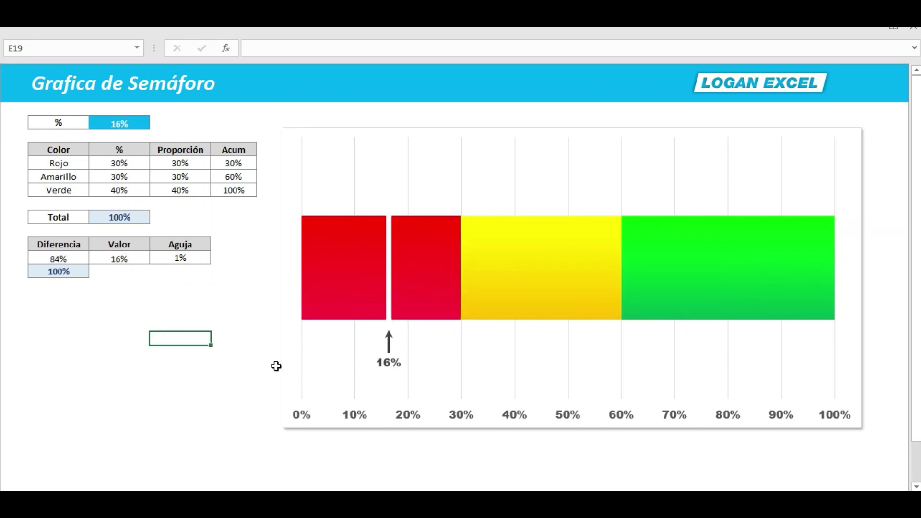
{"action": "key", "text": "F9"}
{"action": "key", "text": "F9"}
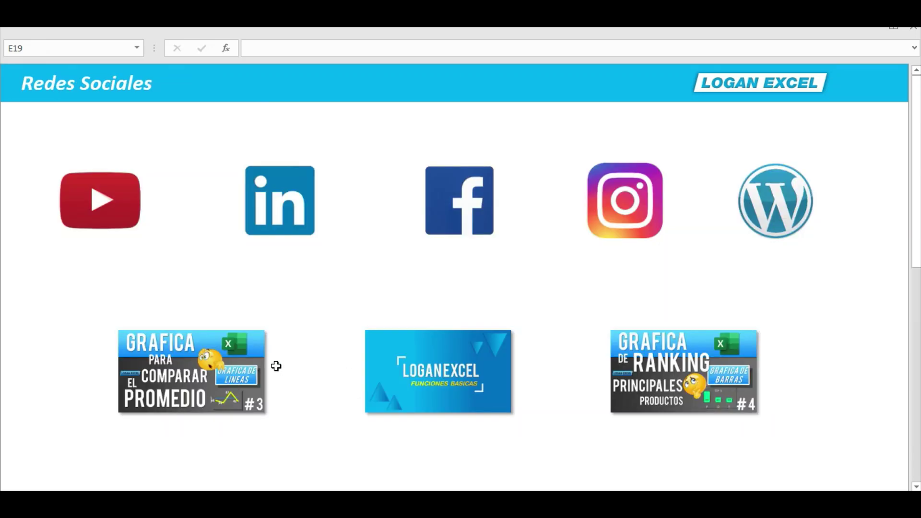
{"action": "scroll", "coordinate": [296, 353], "scroll_direction": "down", "scroll_amount": 2}
{"action": "scroll", "coordinate": [296, 353], "scroll_direction": "down", "scroll_amount": 1}
{"action": "scroll", "coordinate": [298, 353], "scroll_direction": "down", "scroll_amount": 1}
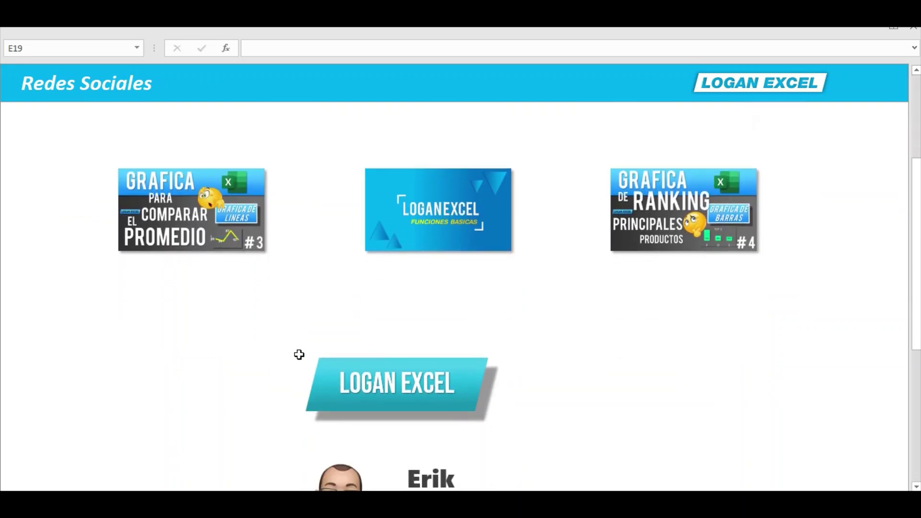
{"action": "scroll", "coordinate": [298, 354], "scroll_direction": "down", "scroll_amount": 3}
{"action": "scroll", "coordinate": [299, 354], "scroll_direction": "down", "scroll_amount": 2}
{"action": "scroll", "coordinate": [300, 358], "scroll_direction": "up", "scroll_amount": 1}
{"action": "scroll", "coordinate": [300, 357], "scroll_direction": "up", "scroll_amount": 1}
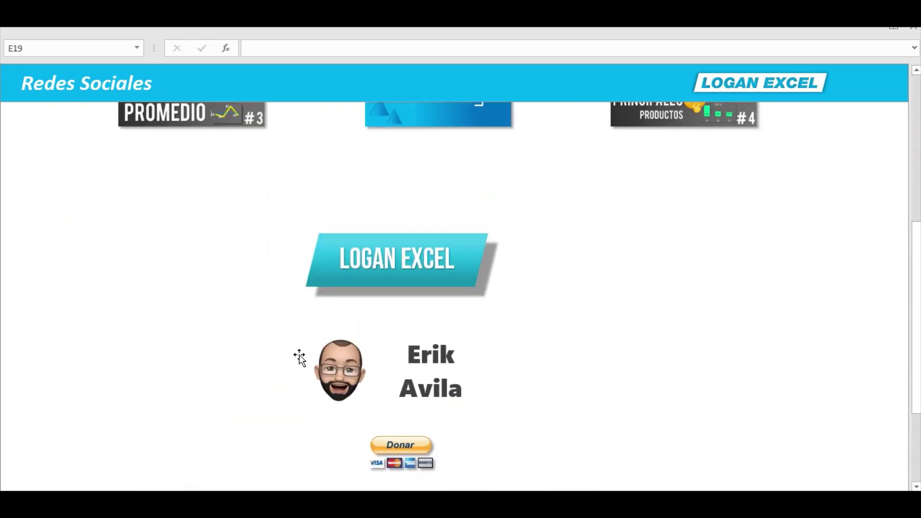